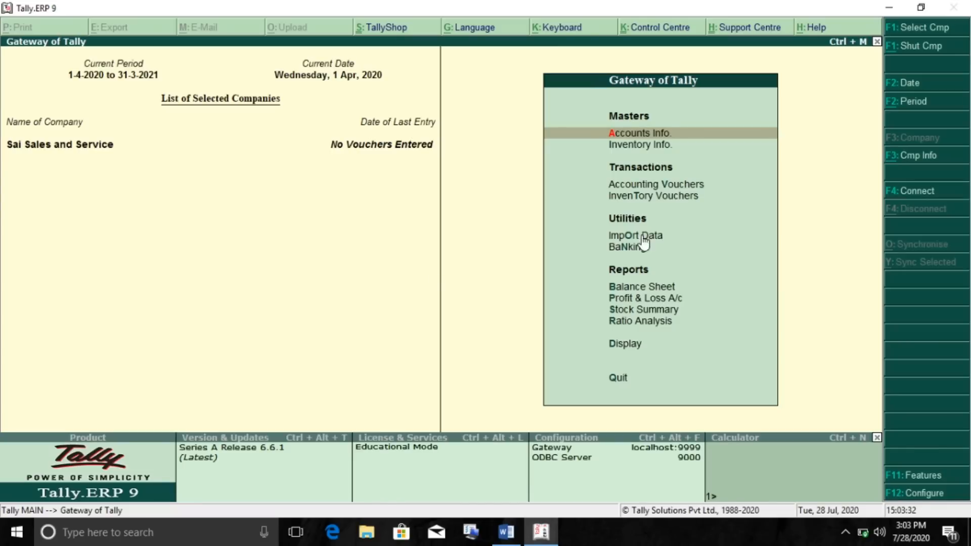
Switch to the PROBLEM 13 Word document and read the company name and the first transaction about the owner's starting cash
left_click(506, 531)
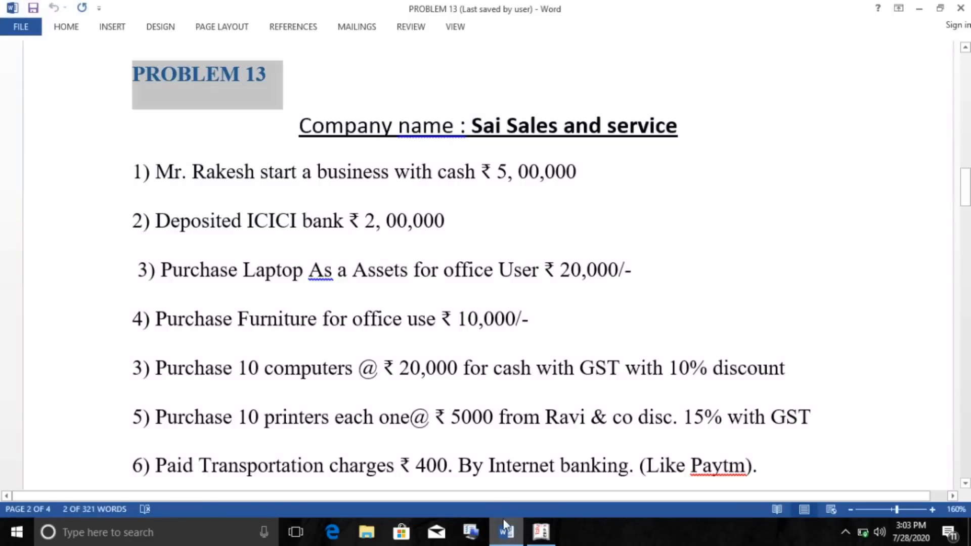
left_click_drag(275, 74, 178, 78)
left_click(230, 147)
left_click(471, 127)
left_click_drag(471, 127, 680, 126)
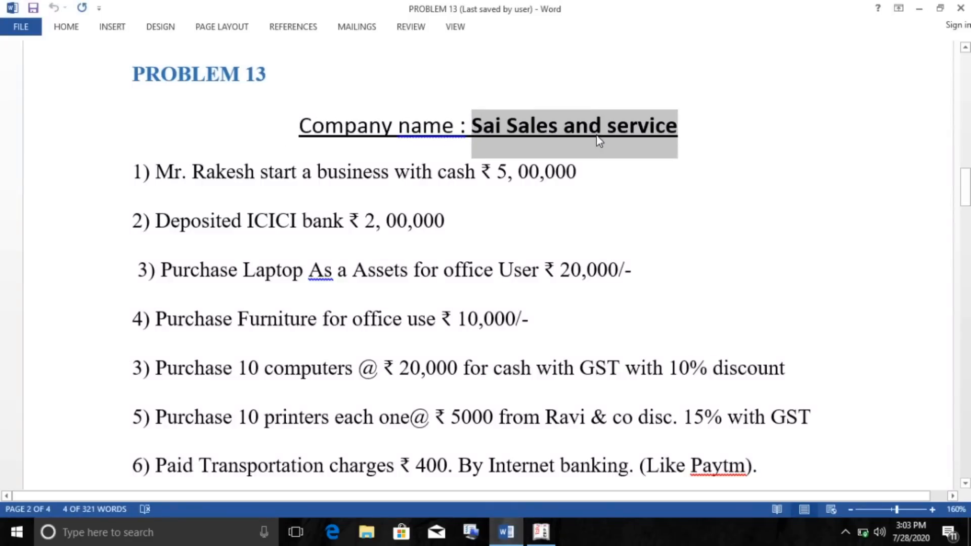
left_click(667, 141)
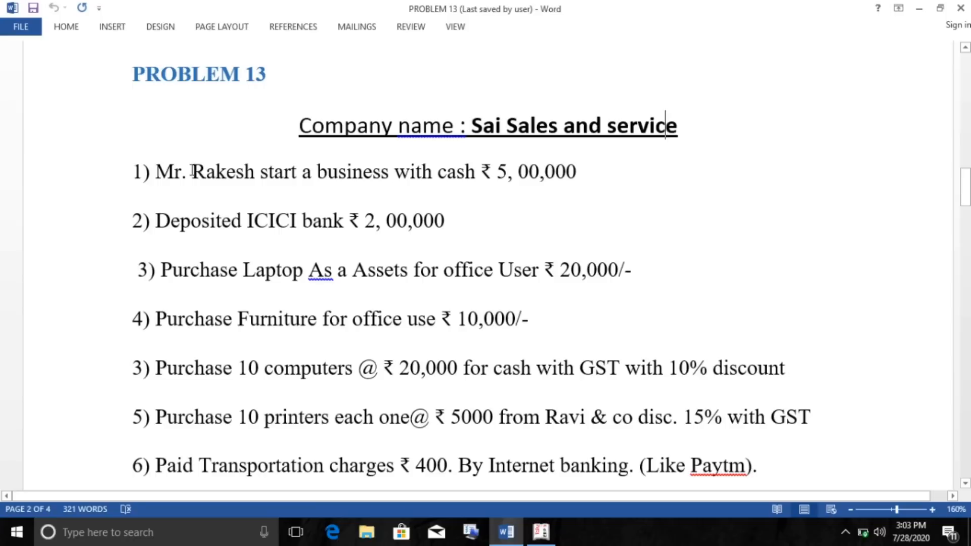
left_click_drag(193, 172, 601, 169)
left_click(496, 175)
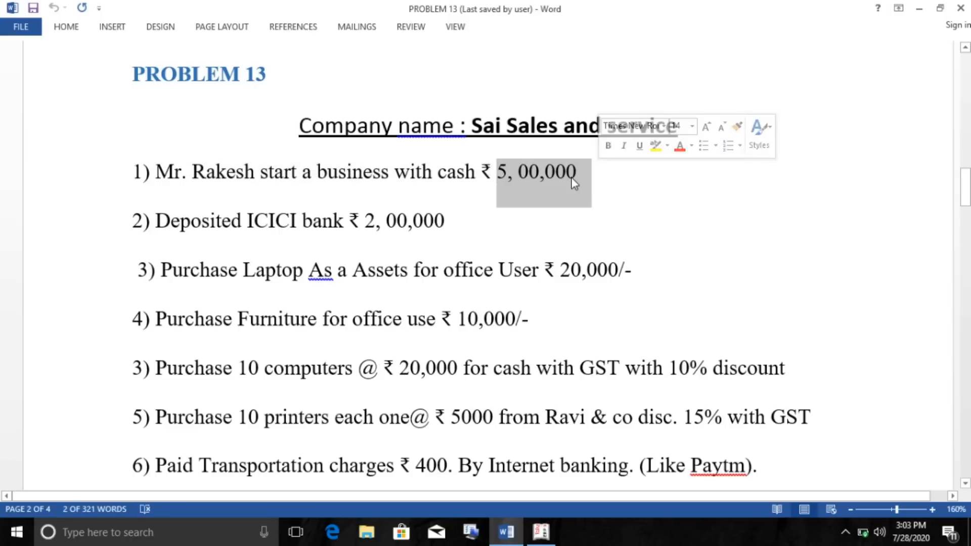
left_click(607, 176)
Switch to Tally.ERP 9 and start a receipt voucher, keeping its date and going to the first credit entry
left_click(541, 531)
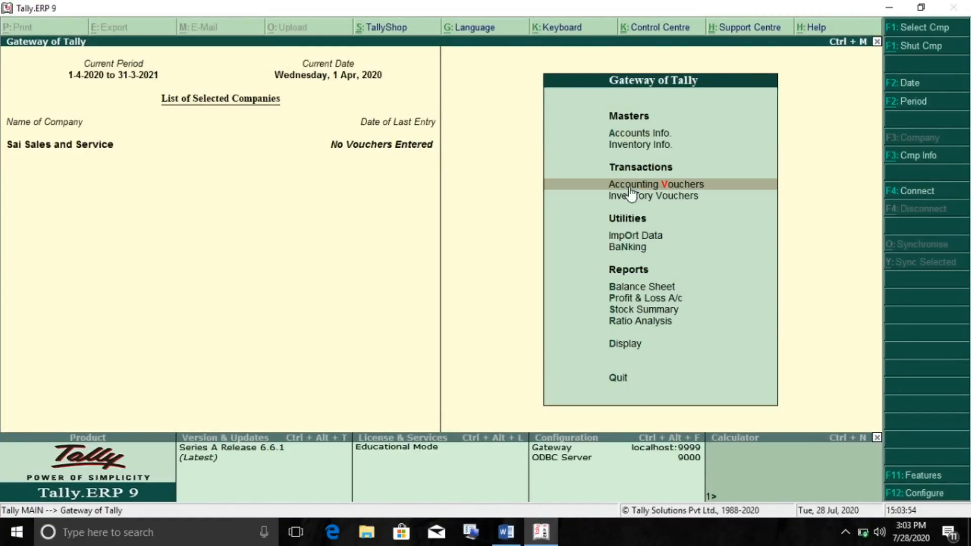
left_click(661, 193)
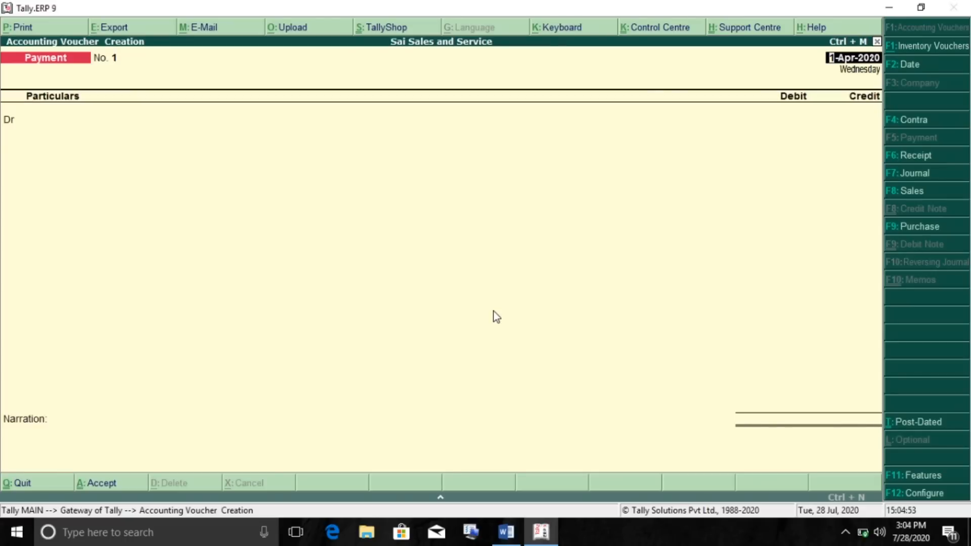
left_click(923, 157)
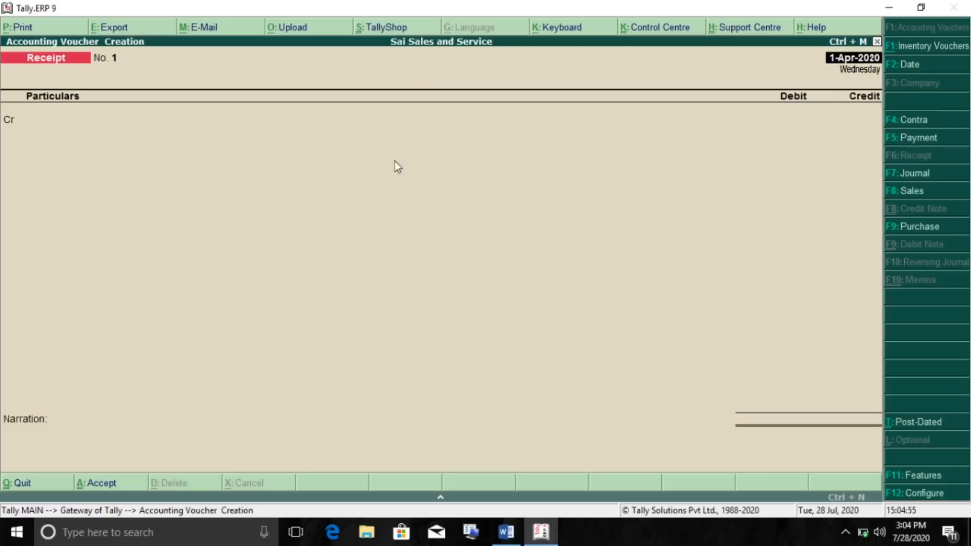
left_click(44, 117)
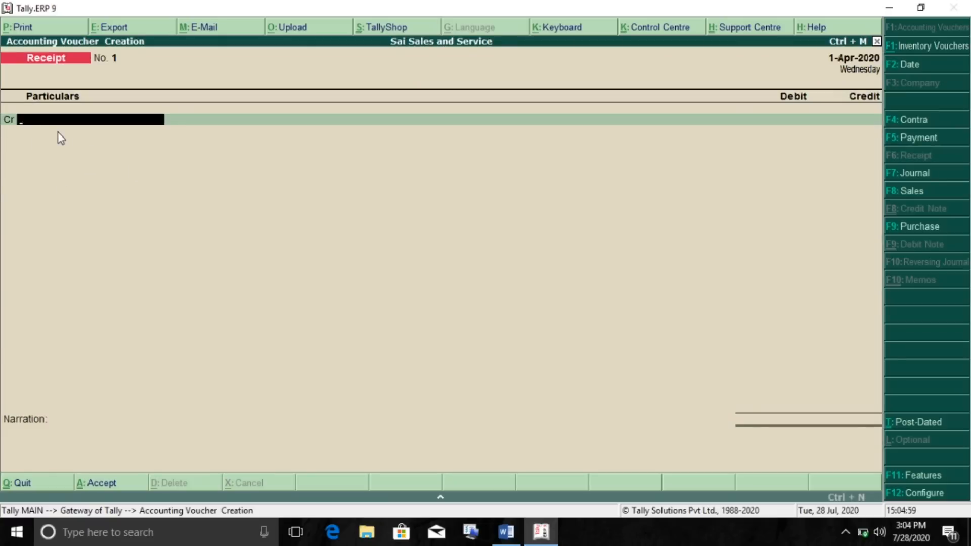
Create the owner's capital ledger under Capital Account from within the receipt voucher, named with the owner's name plus "Capital"
key("alt+c")
type("MR")
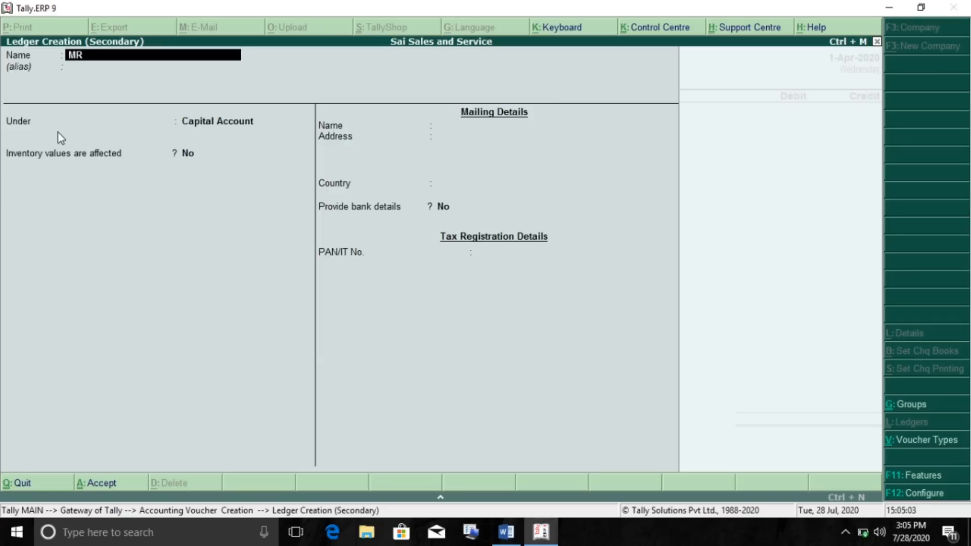
type(" Rakesh Capital")
key("Return")
key("Return")
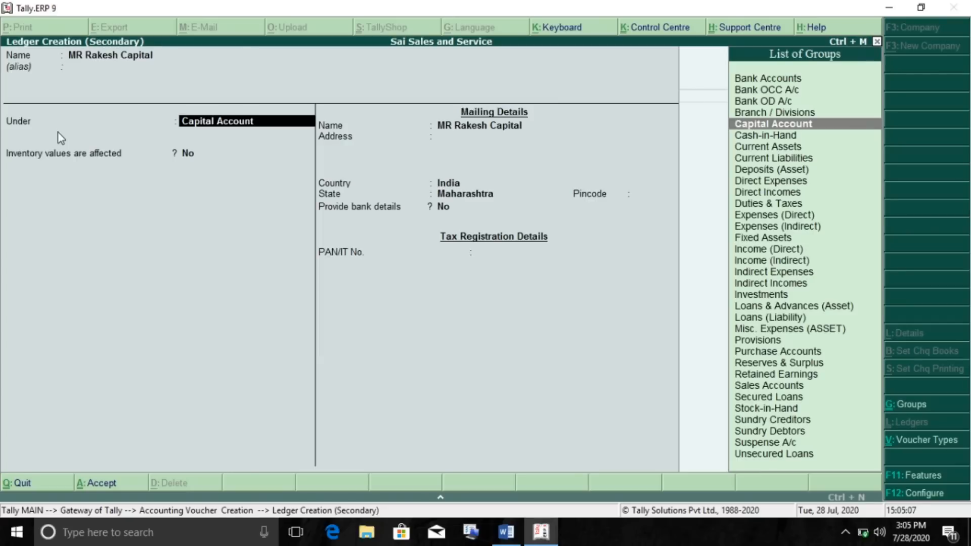
key("Return")
key("Return")
key("ctrl+a")
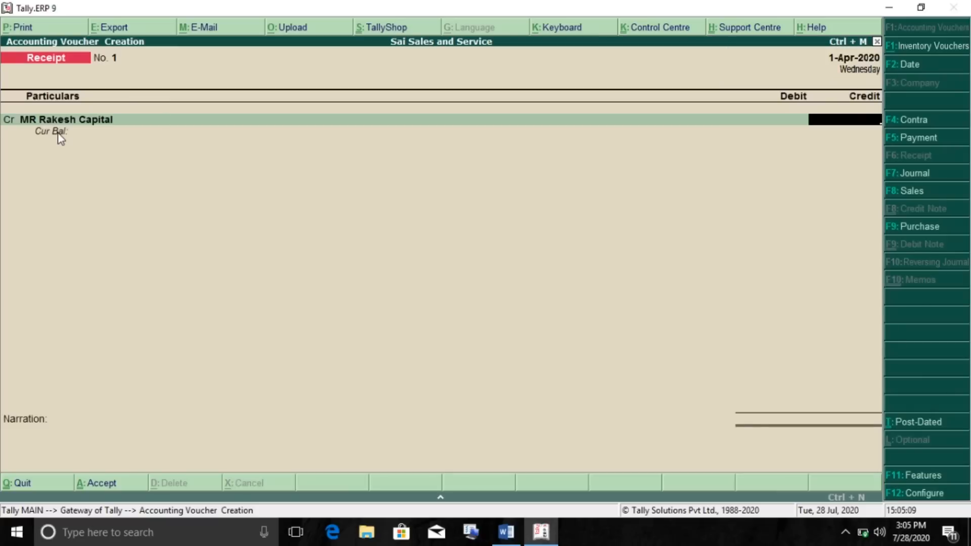
Credit the owner's capital ledger with 5,00,000, debit Cash for the same amount and save the receipt voucher
type("5,00,000")
key("Return")
key("Return")
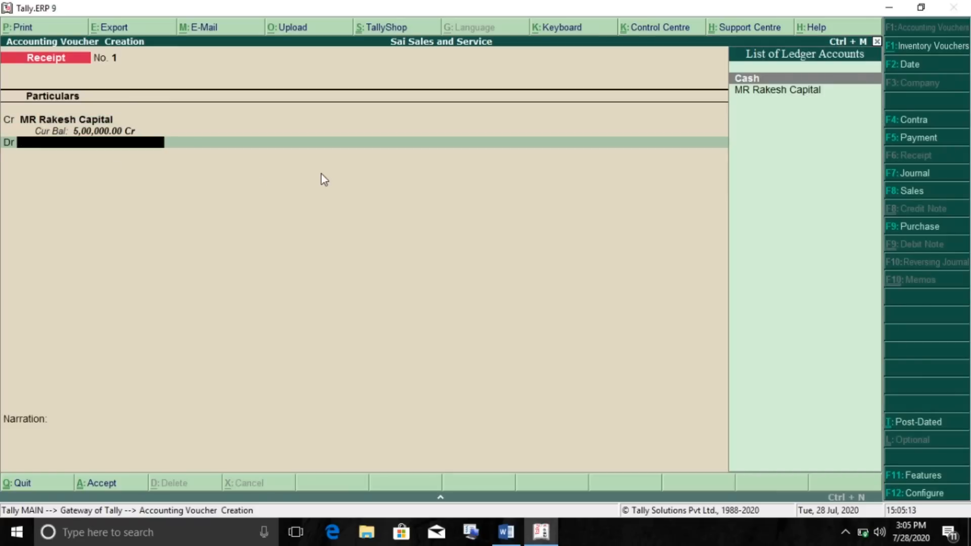
key("Return")
key("Return")
key("Return")
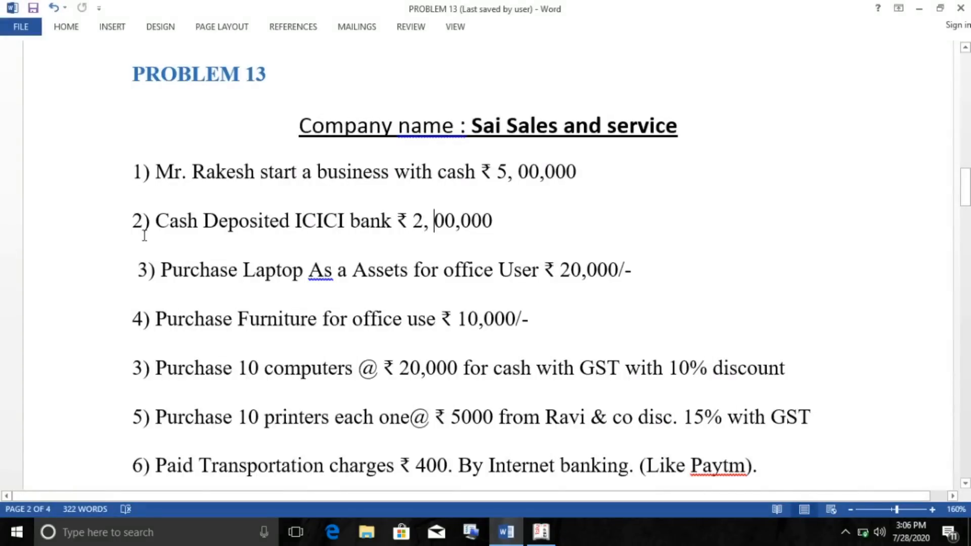
Read transaction 2 in the Word document, checking the bank and the amount of the cash deposit
left_click_drag(213, 222, 496, 227)
left_click(496, 226)
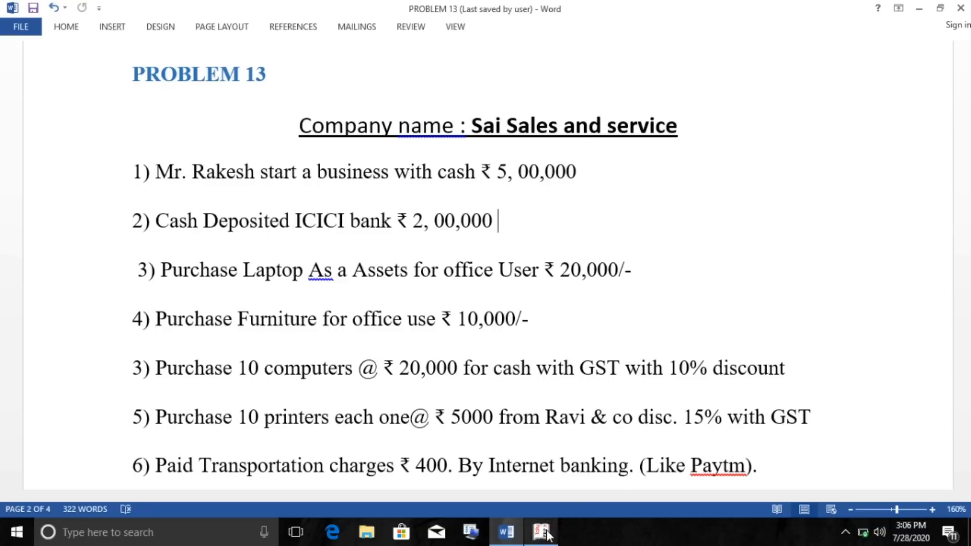
left_click_drag(517, 221, 299, 223)
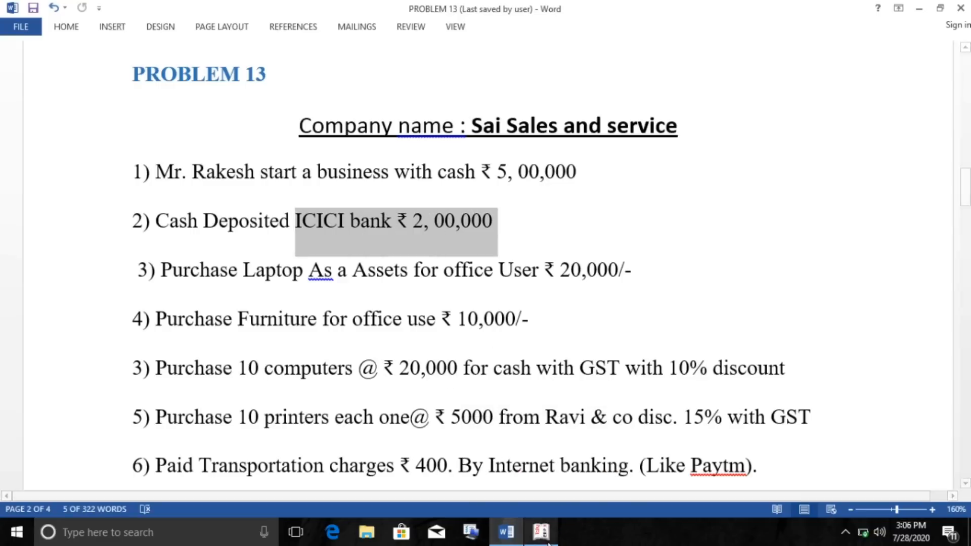
Switch to Tally.ERP 9, start a contra voucher and credit Cash with 2,00,000
key("alt+Tab")
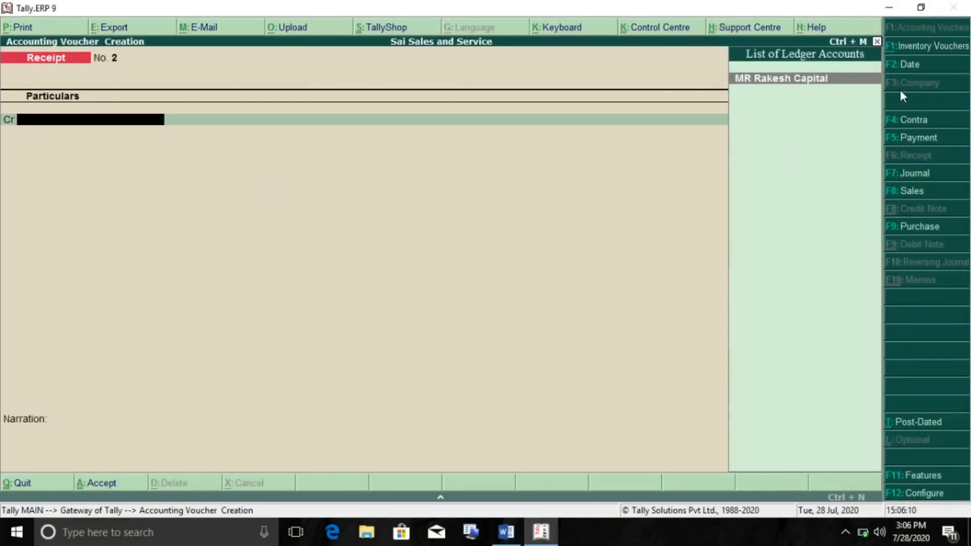
left_click(904, 125)
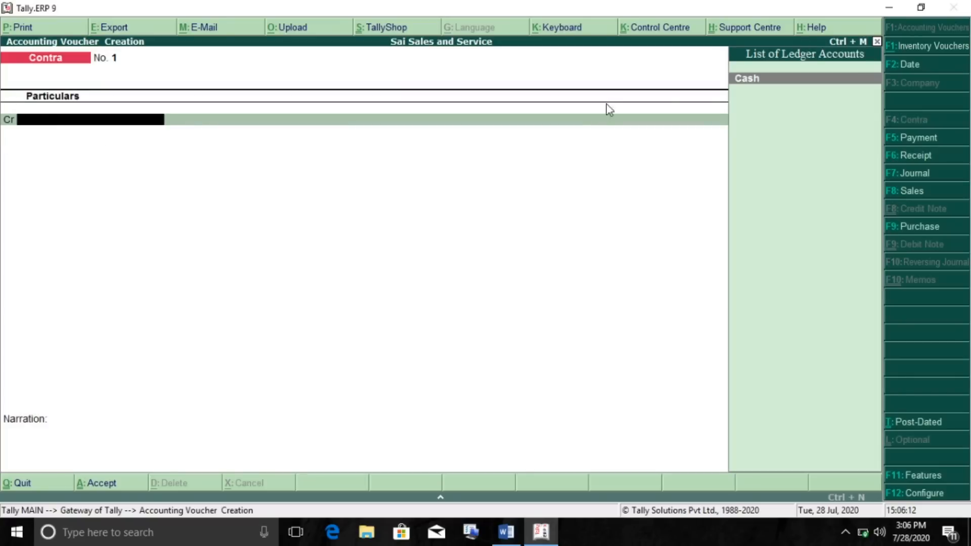
key("Return")
type("20000")
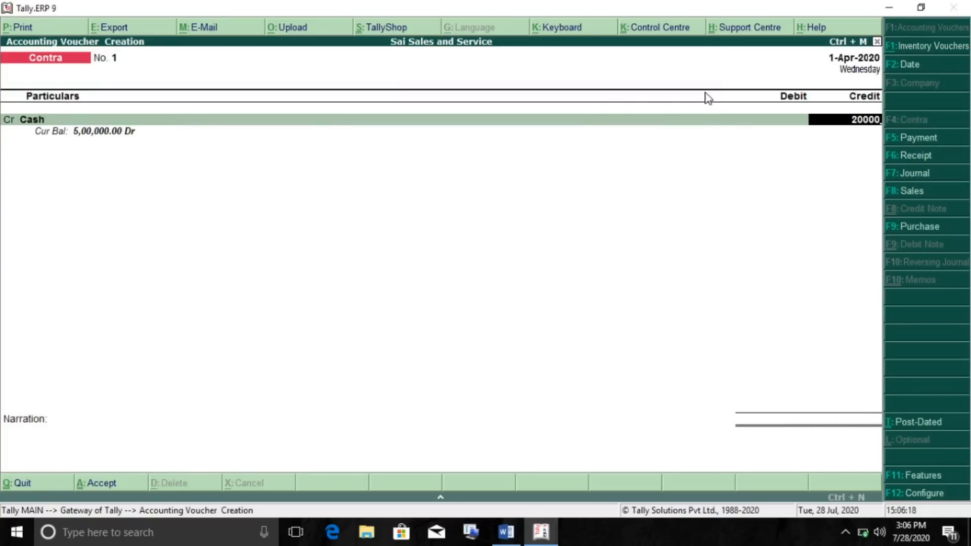
type("0")
key("Return")
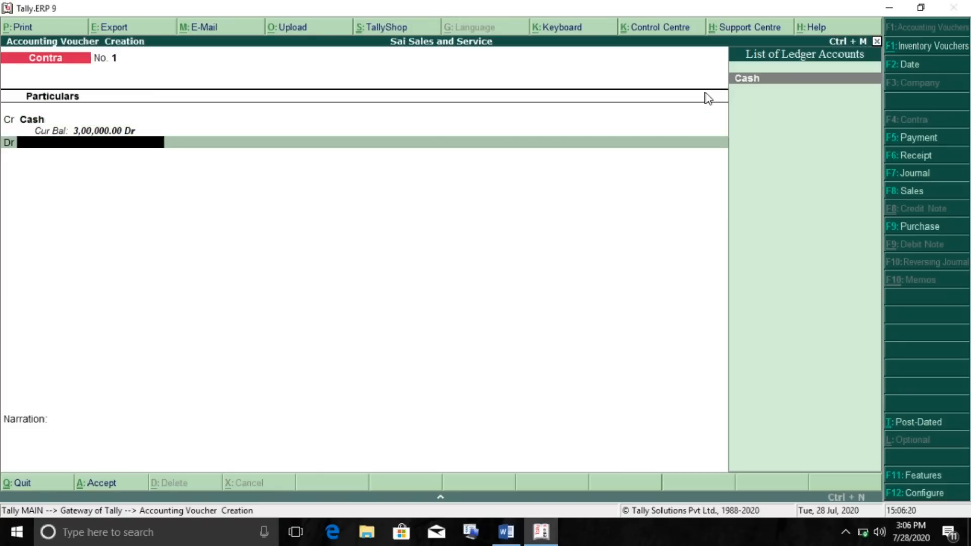
Create an "ICICI Bank" ledger under Bank Accounts for the debit side of the contra voucher
key("alt+c")
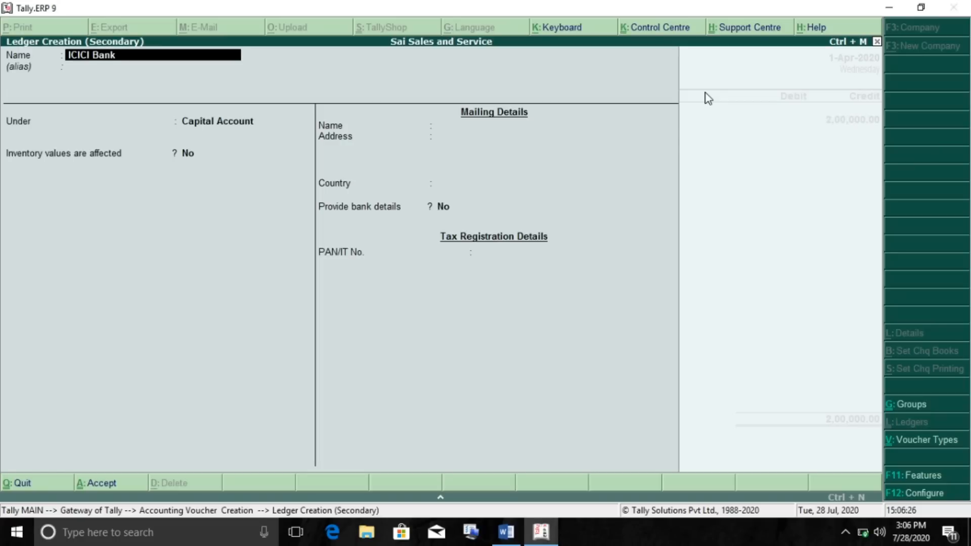
key("Return")
key("Return")
type("Ban")
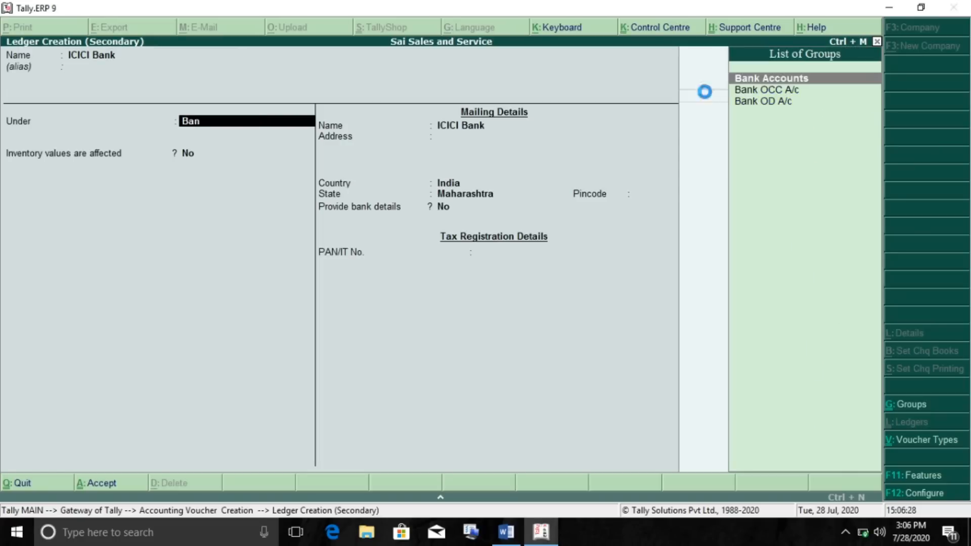
key("Return")
key("ctrl+a")
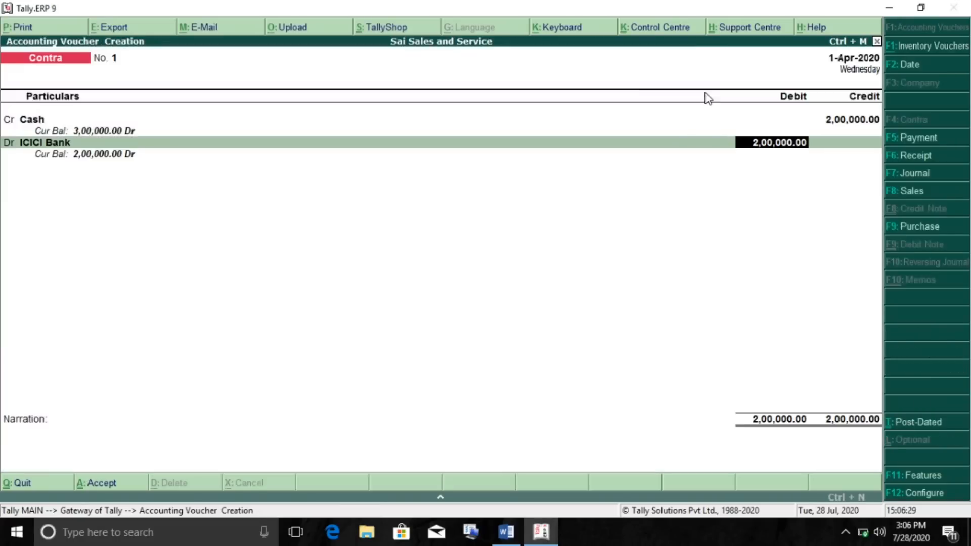
Debit ICICI Bank with 2,00,000, leave the bank details and narration at their defaults, and save the contra voucher
key("Return")
key("Return")
key("Return")
key("Return")
key("Return")
key("Return")
key("ctrl+a")
key("Return")
key("Return")
key("Return")
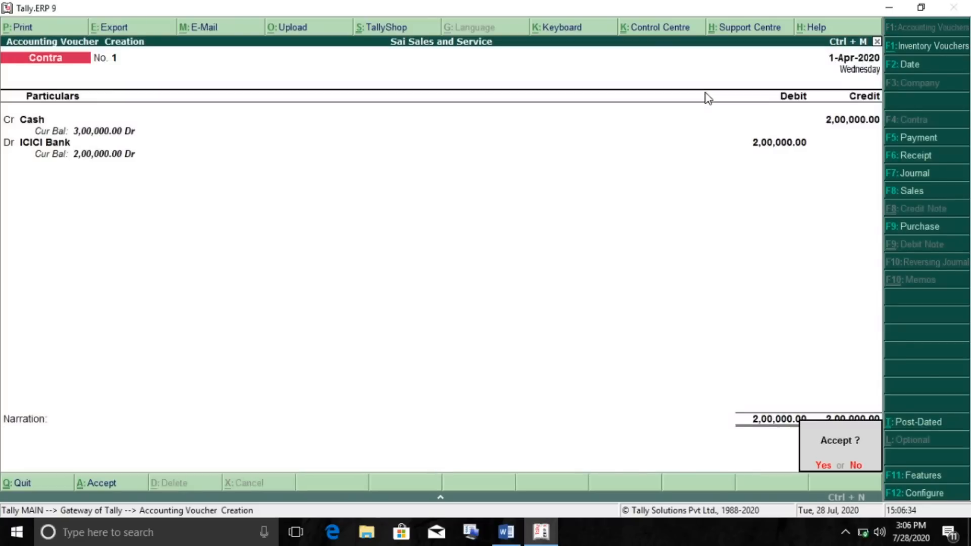
Switch to the Word document and read the laptop purchase transaction, checking its purpose and amount
key("alt+Tab")
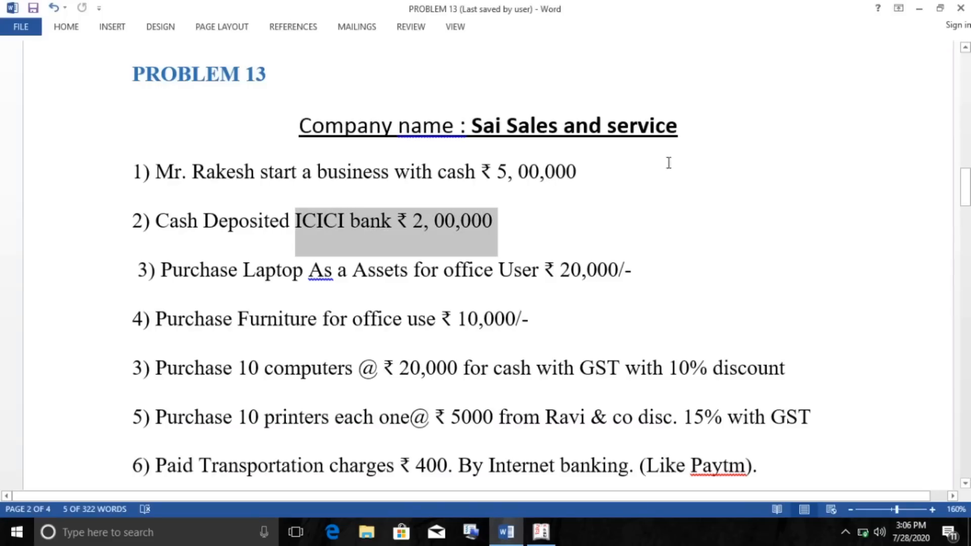
left_click(184, 270)
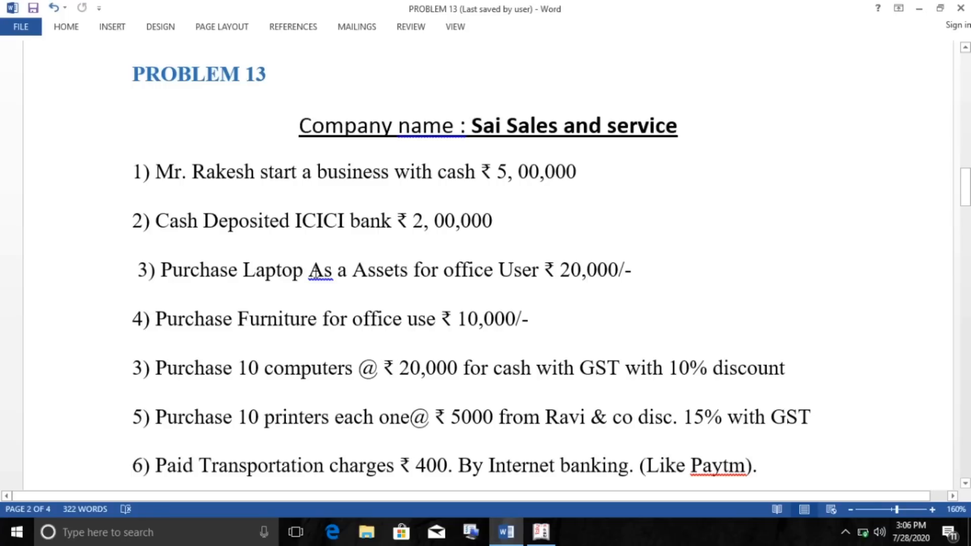
left_click_drag(354, 270, 633, 268)
left_click_drag(559, 270, 650, 270)
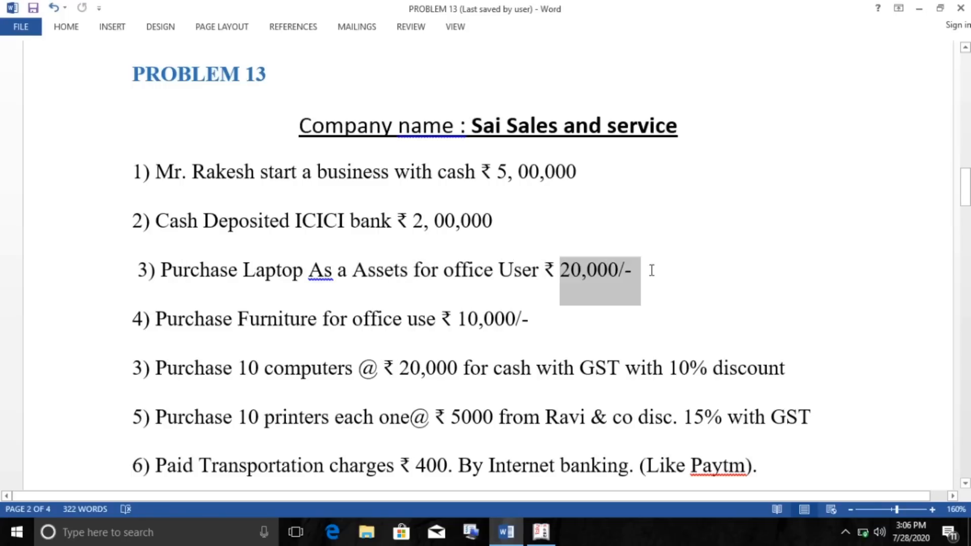
left_click(559, 269)
left_click_drag(580, 270, 639, 277)
left_click(572, 271)
Switch to Tally.ERP 9, start a payment voucher and create a "Laptop A/c" ledger under Fixed Assets for its debit entry
key("alt+Tab")
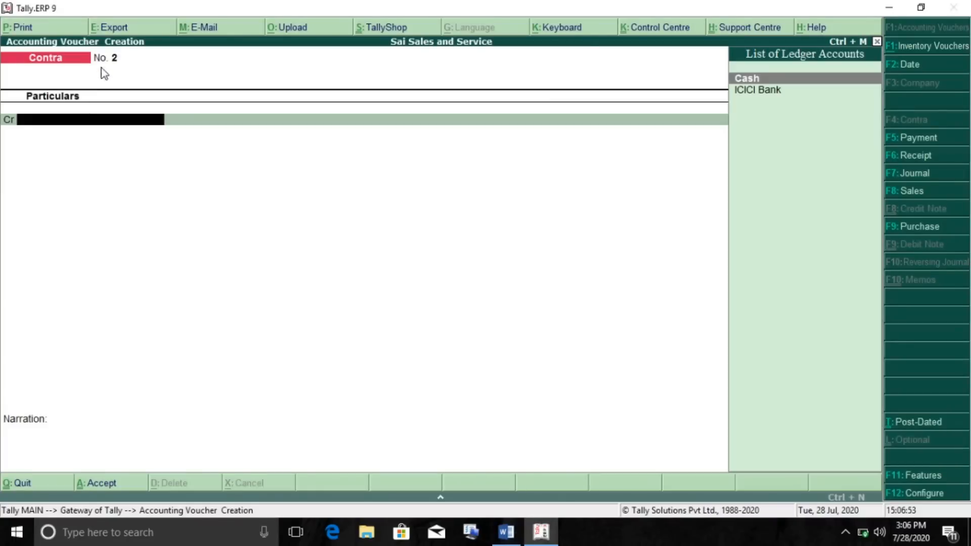
left_click(918, 140)
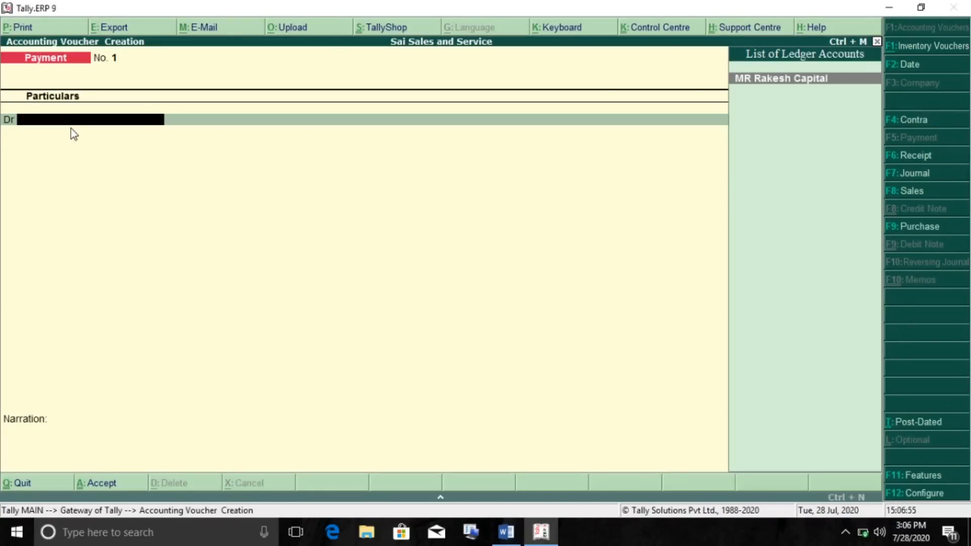
key("alt+c")
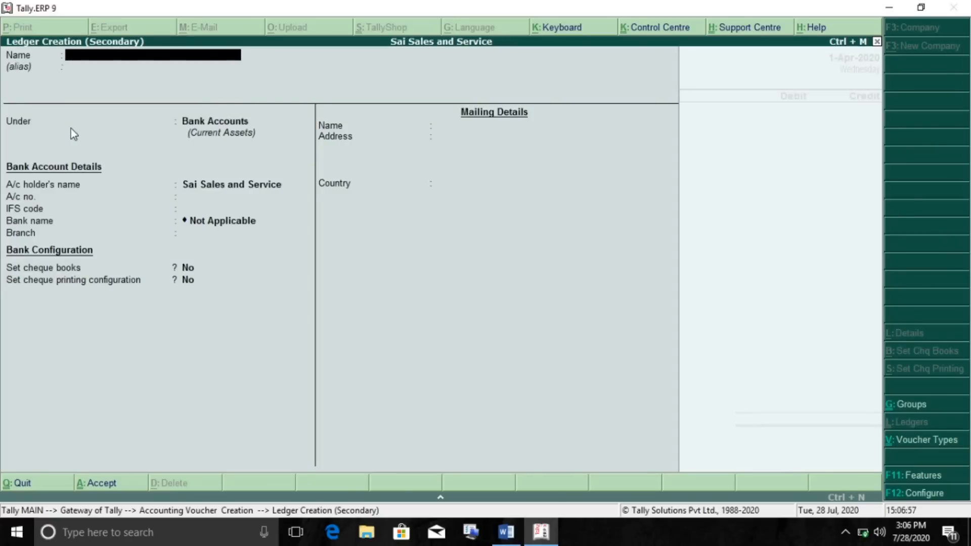
type("Laptop A/c")
key("Return")
key("Return")
type("F")
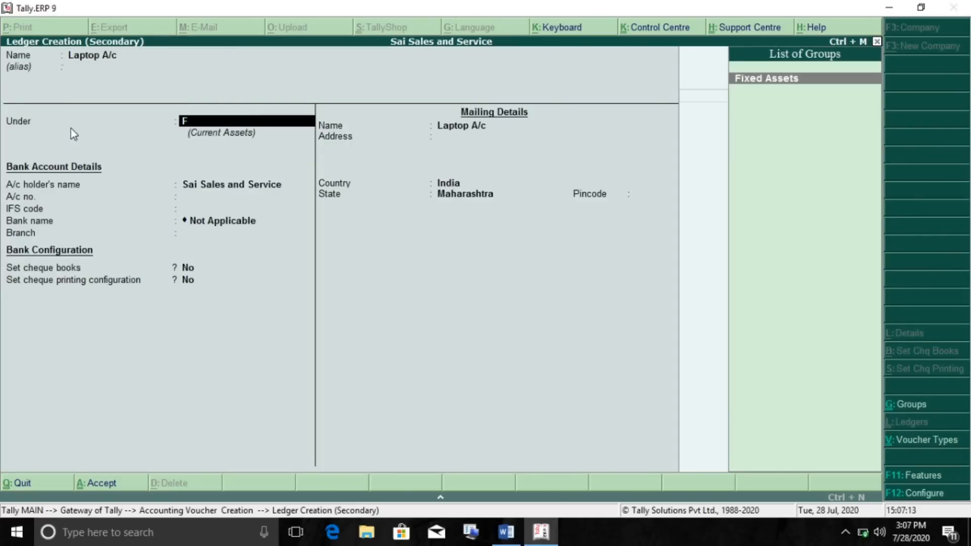
key("Return")
key("ctrl+a")
Debit Laptop A/c with 20,000, credit Cash for the same amount and save the payment voucher
type("20000")
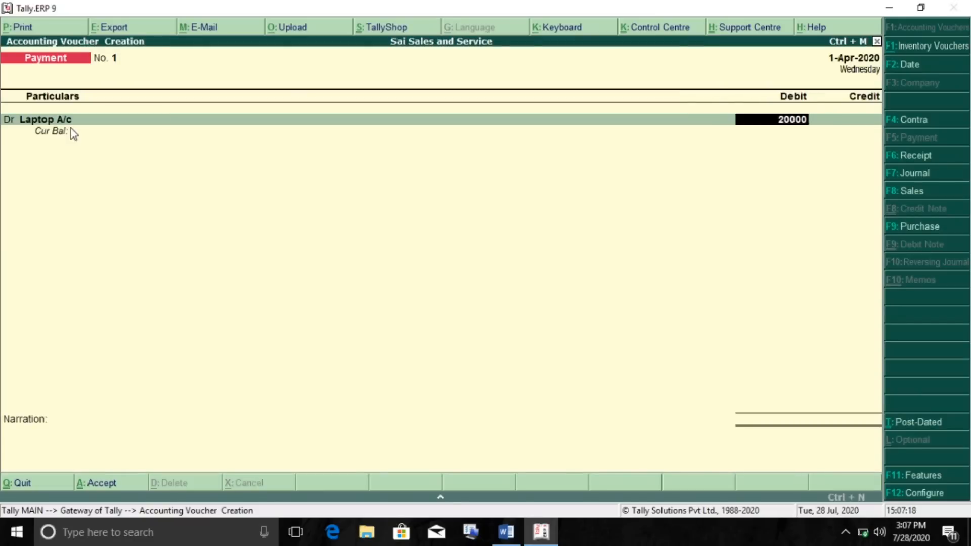
key("Return")
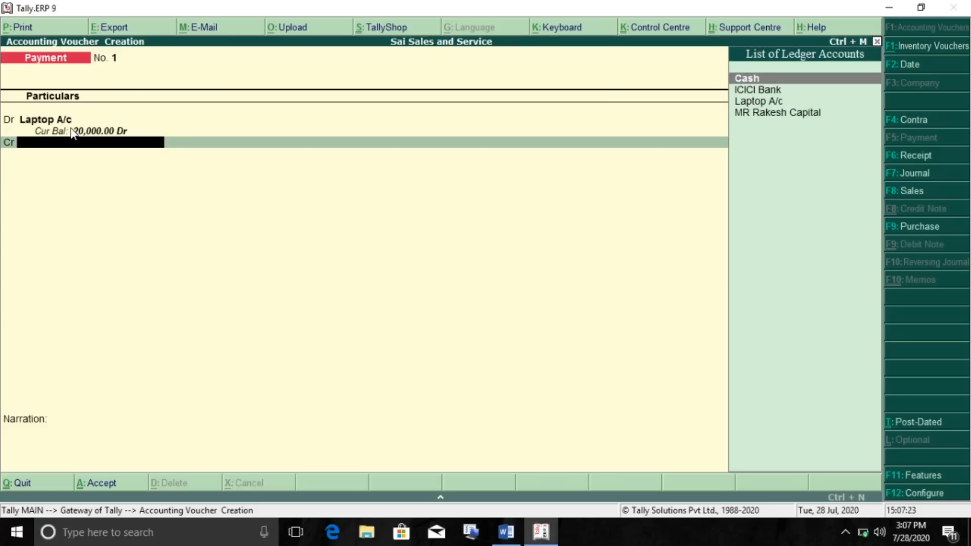
key("Return")
key("Return")
key("Return")
key("Return")
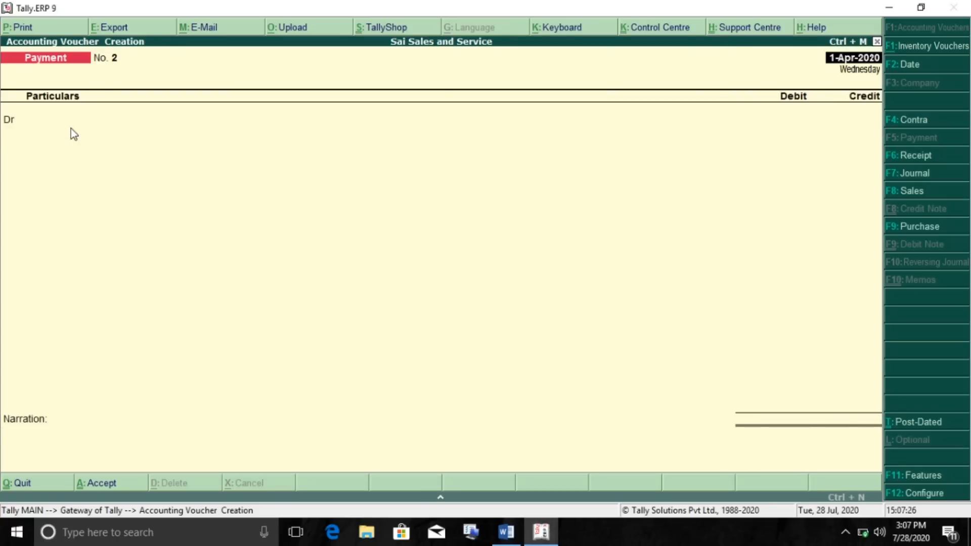
Switch to the Word document and read transaction 4, checking the amount of the office furniture purchase
key("alt+Tab")
scroll(347, 278, "down", 1)
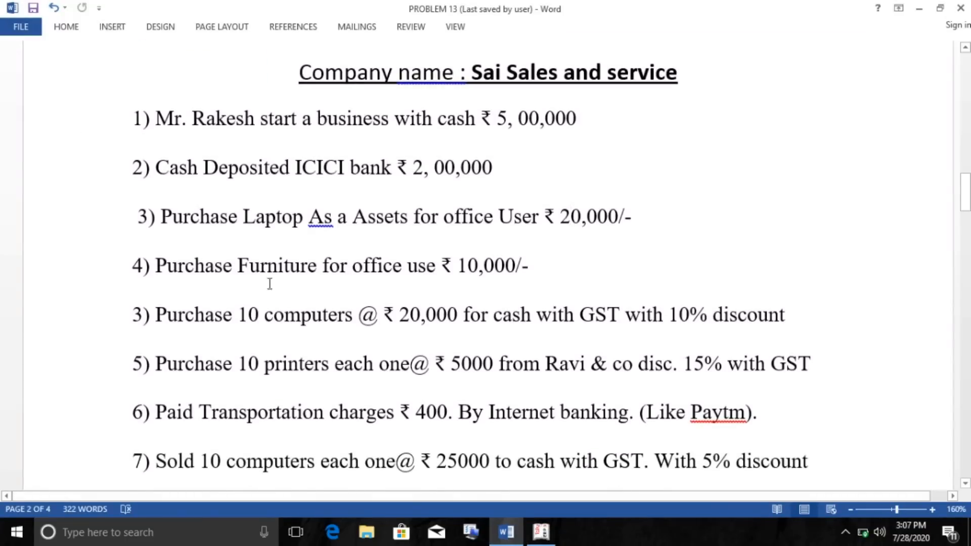
left_click_drag(156, 268, 528, 264)
left_click_drag(457, 267, 530, 271)
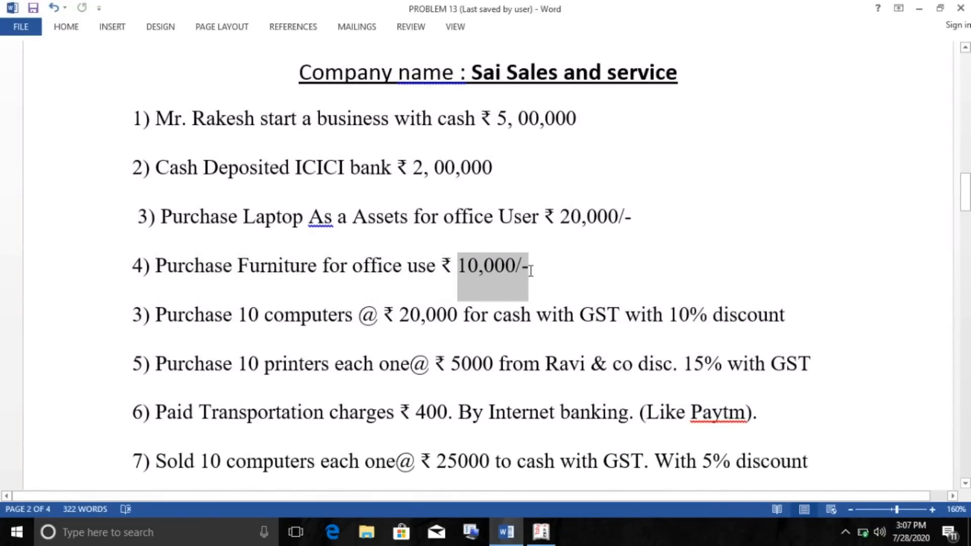
Switch to Tally.ERP 9 and create a "Furniture A/c" ledger under Fixed Assets for the payment voucher's debit entry
key("alt+Tab")
left_click(38, 124)
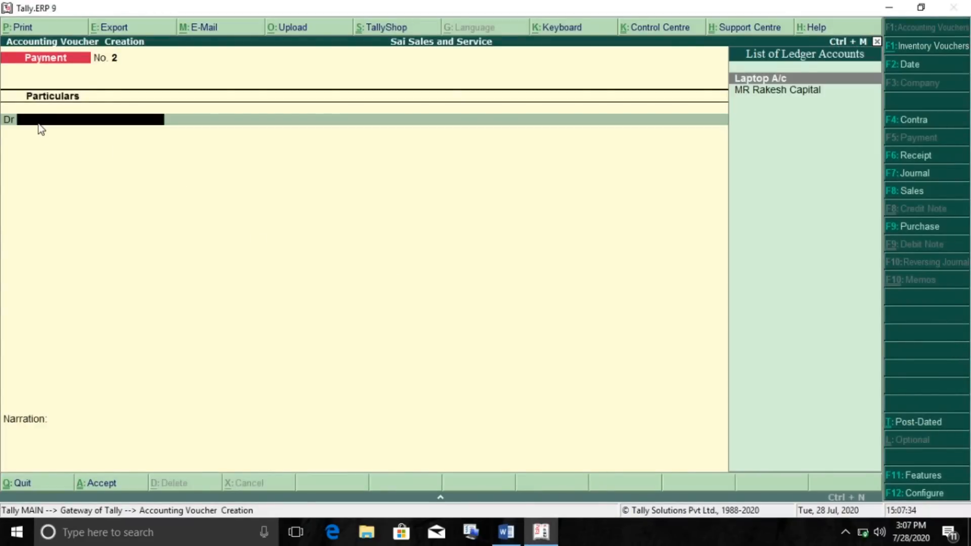
key("alt+c")
type("Furniture A/c")
key("Return")
key("Return")
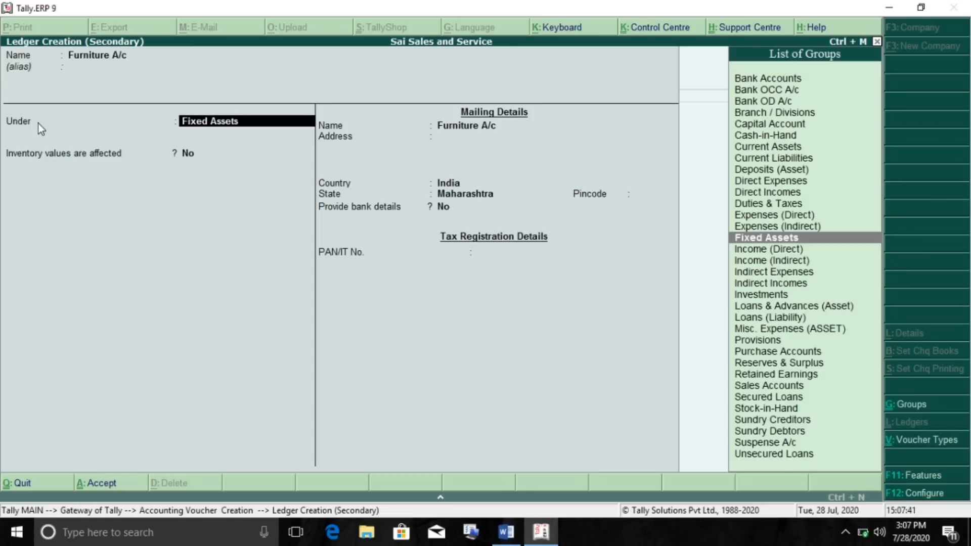
key("Return")
key("ctrl+a")
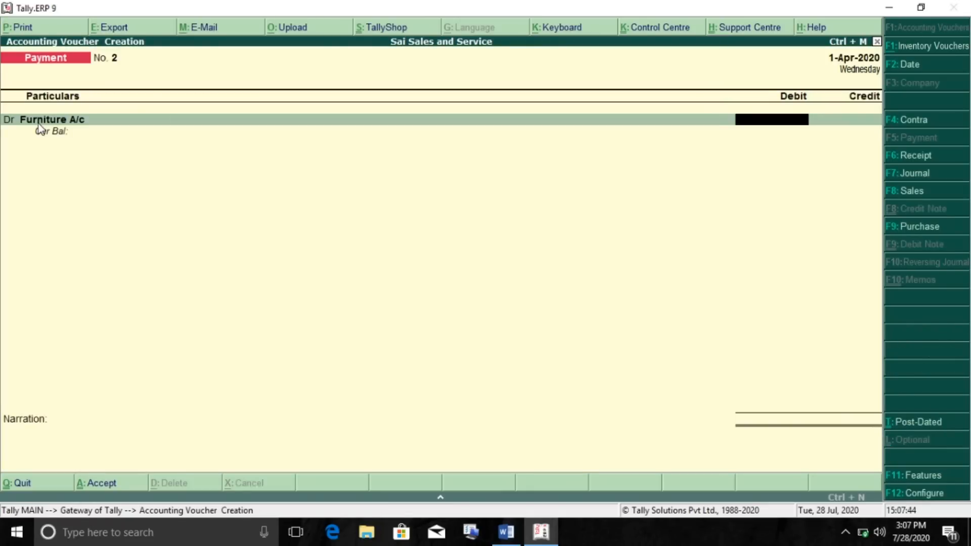
Debit Furniture A/c with 10,000, credit Cash for the same amount and save the payment voucher
type("10000")
key("Return")
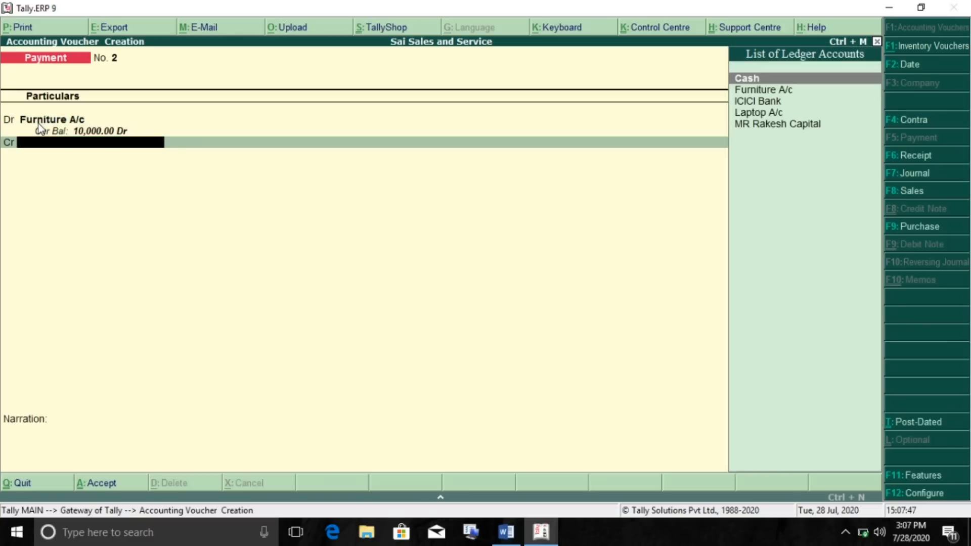
key("Return")
key("Return")
key("Return")
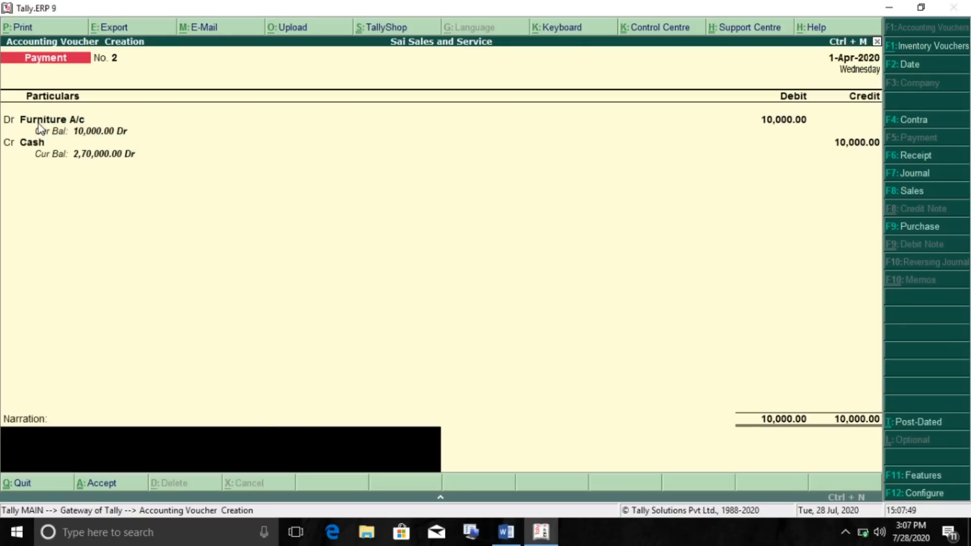
key("Return")
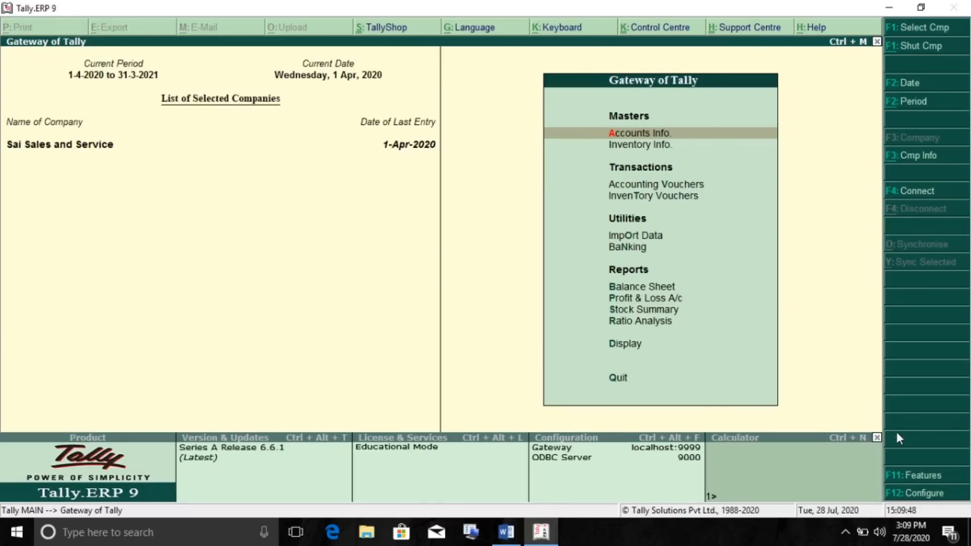
Enable GST in the company's statutory features, with e-Way Bill set to No and Set/alter GST rate details set to Yes
left_click(910, 477)
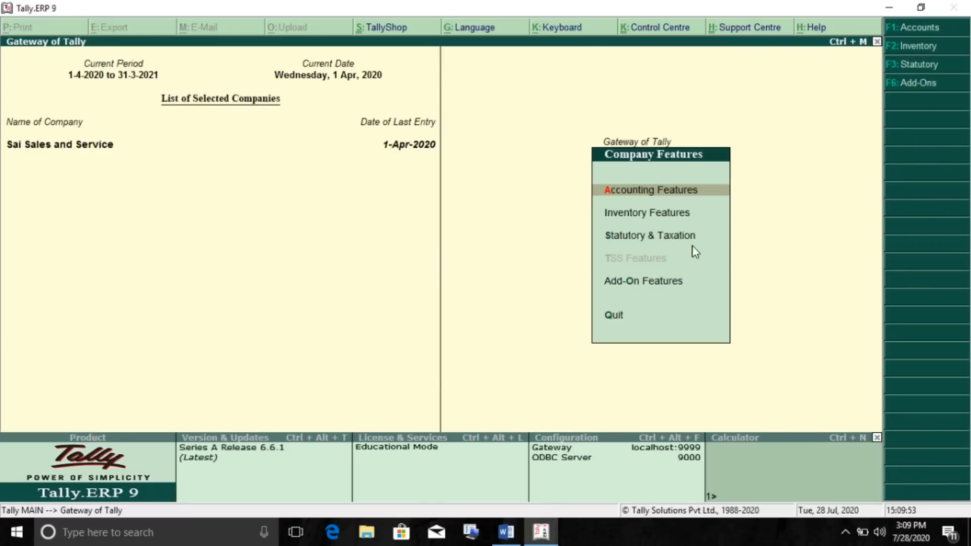
left_click(625, 239)
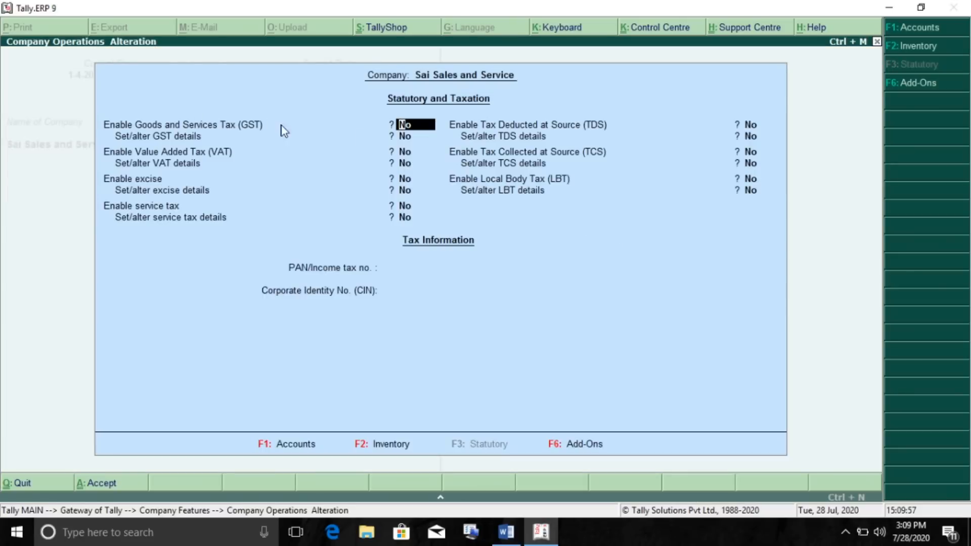
type("y")
key("Return")
type("y")
key("Return")
key("Return")
key("Return")
key("Return")
key("Return")
key("Return")
key("Return")
type("n")
key("Return")
key("Return")
key("Return")
type("y")
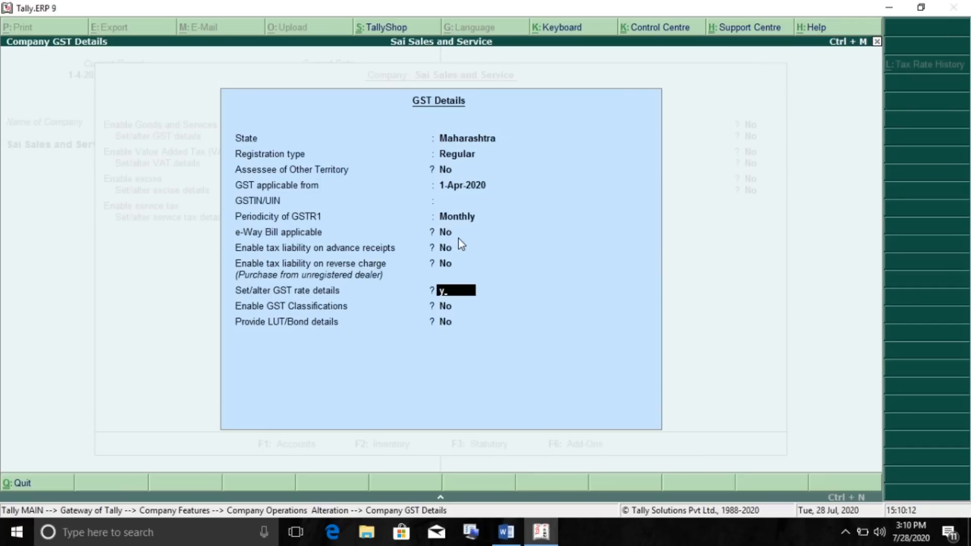
Set the company's GST taxability to Taxable with an integrated tax rate of 18% and 0% cess
key("Return")
key("Down")
key("Down")
key("Down")
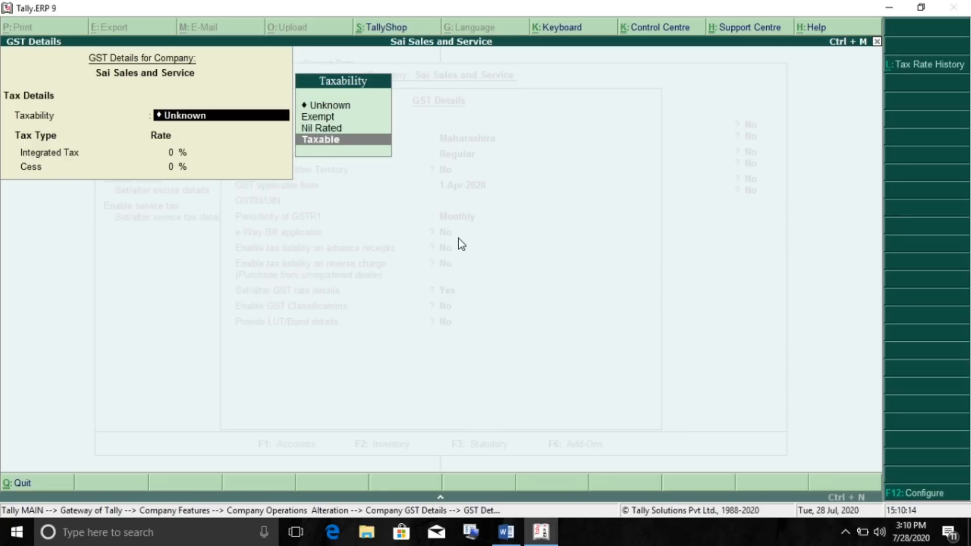
key("Return")
type("18")
key("Return")
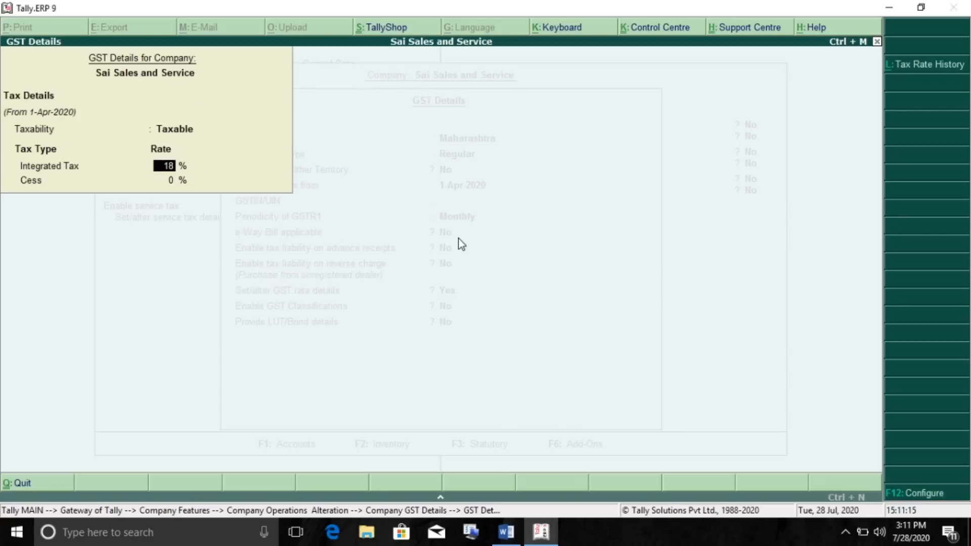
key("Return")
key("Return")
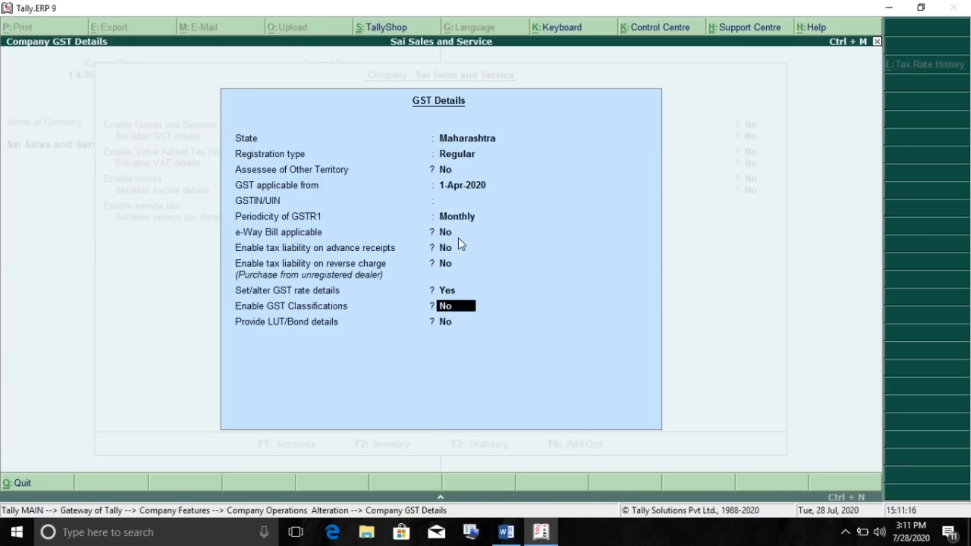
Accept the company GST details without classifications or LUT/Bond details and save the Statutory and Taxation settings
key("Return")
key("Return")
key("Return")
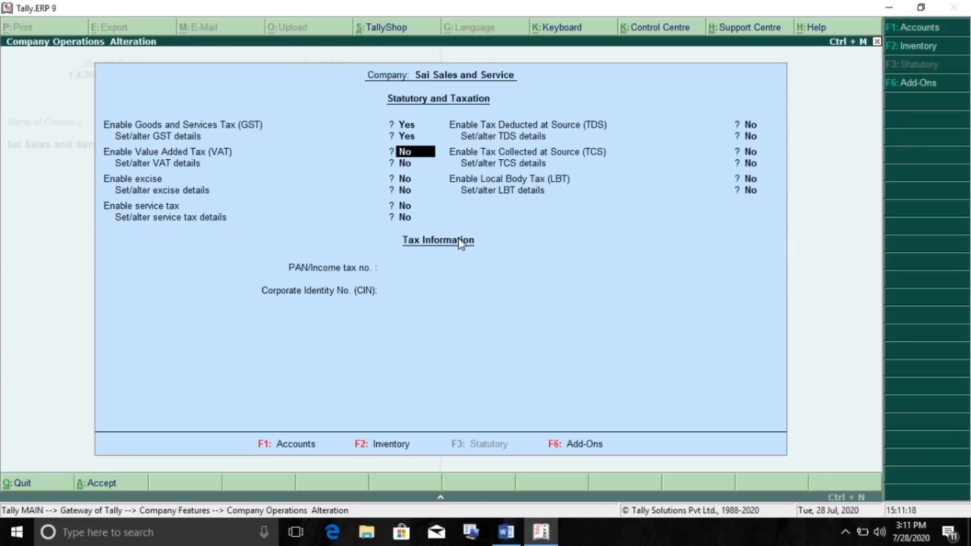
key("Return")
key("Return")
key("Return")
key("Return")
key("Return")
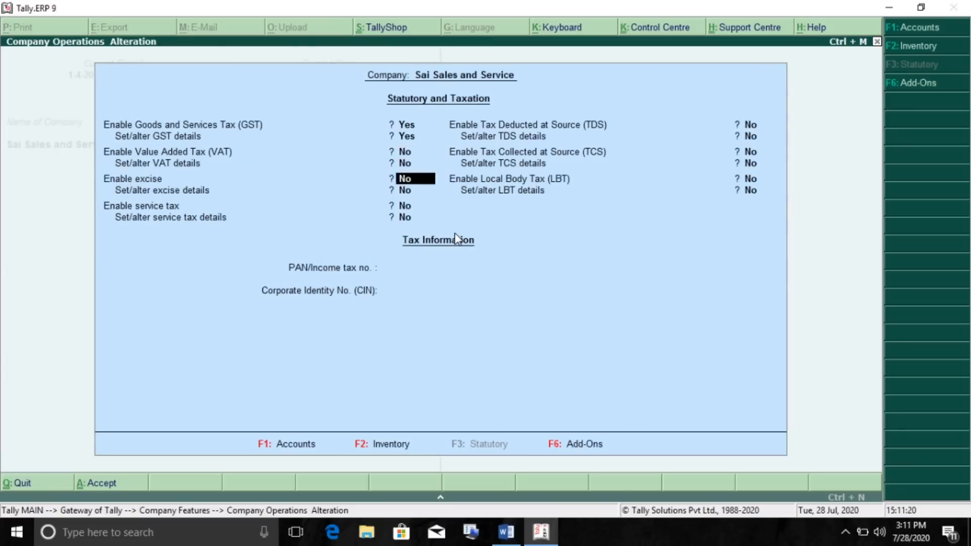
key("ctrl+a")
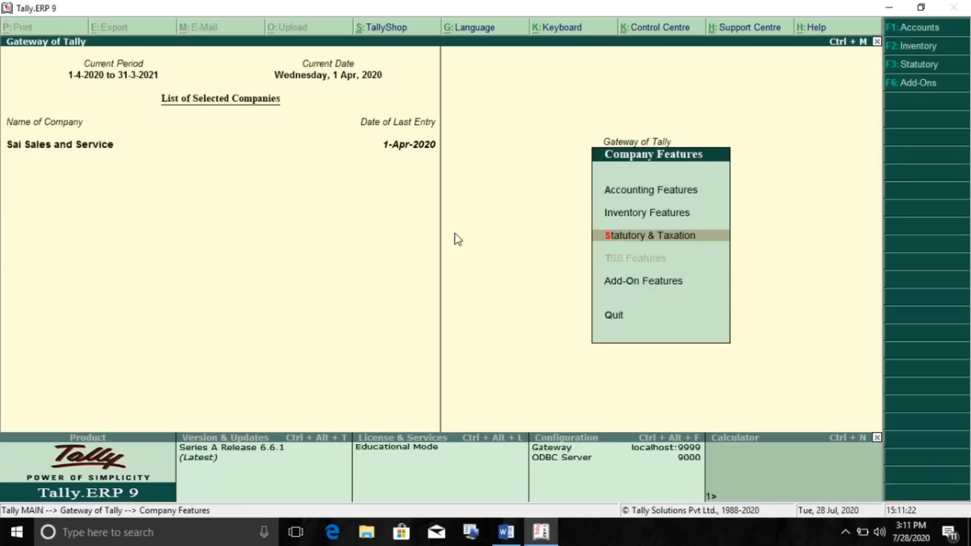
Open the accounting vouchers, switch to the Word document and read the cash purchase of computers, checking quantity, rate, GST and discount
key("Escape")
left_click(698, 185)
key("alt+Tab")
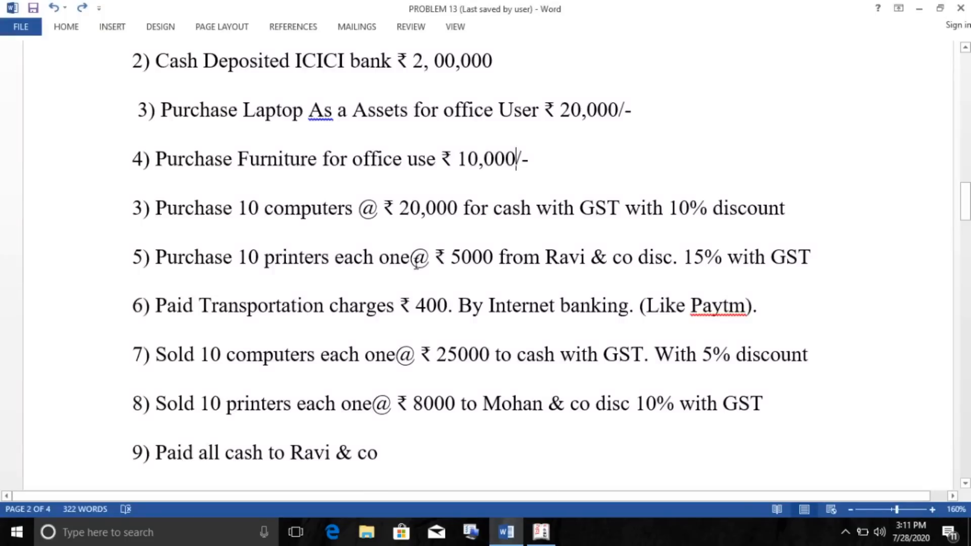
left_click_drag(133, 209, 613, 208)
left_click(789, 218)
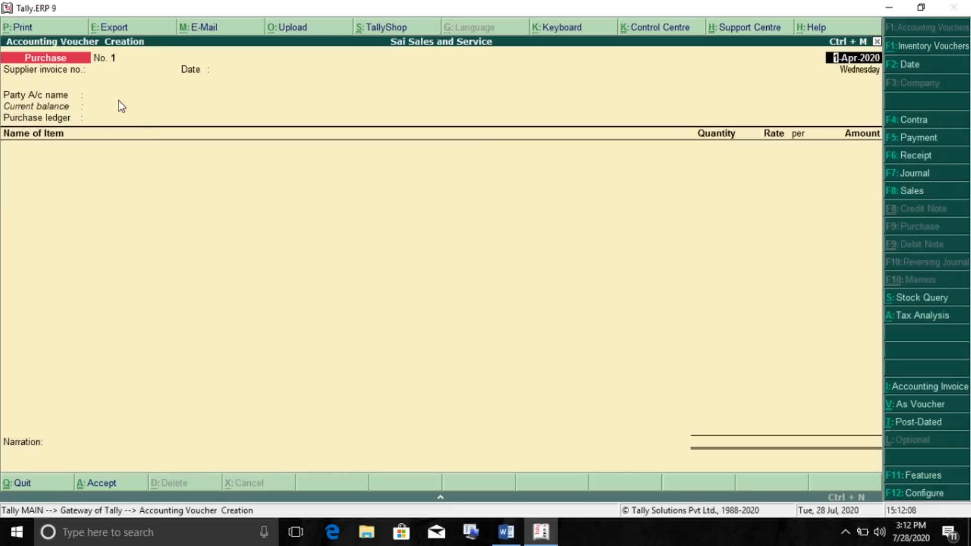
In the purchase voucher in Tally.ERP 9, keep the date 1-Apr-2020 and choose Cash as the party account
key("Return")
key("Return")
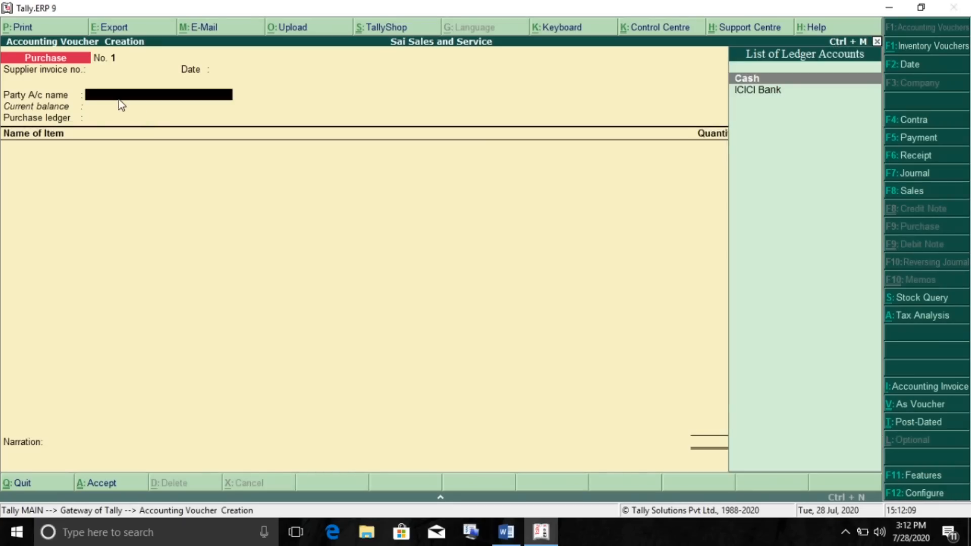
key("Return")
key("Return")
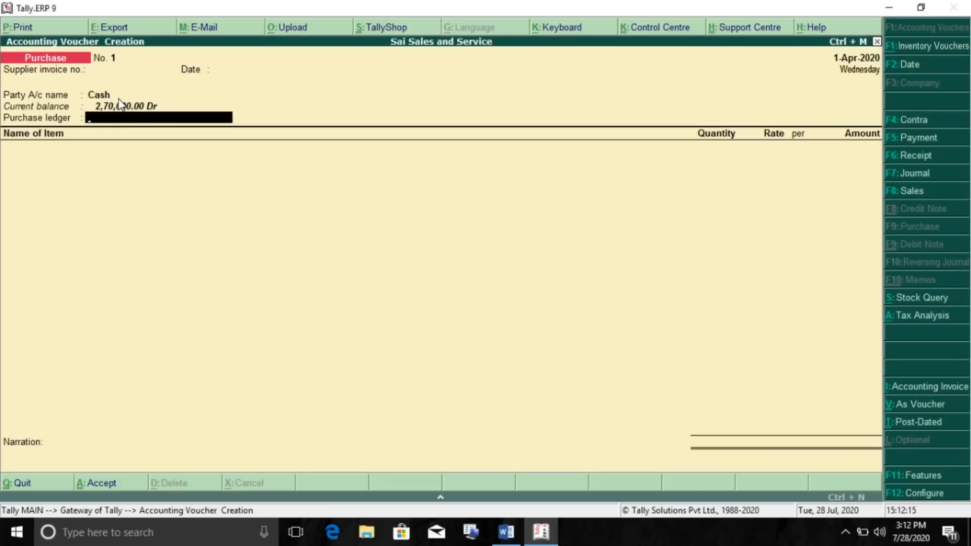
Start a "Purchase A/c" ledger under Purchase Accounts that affects inventory values and has GST applicable
key("alt+c")
type("Purchase A/c")
key("Return")
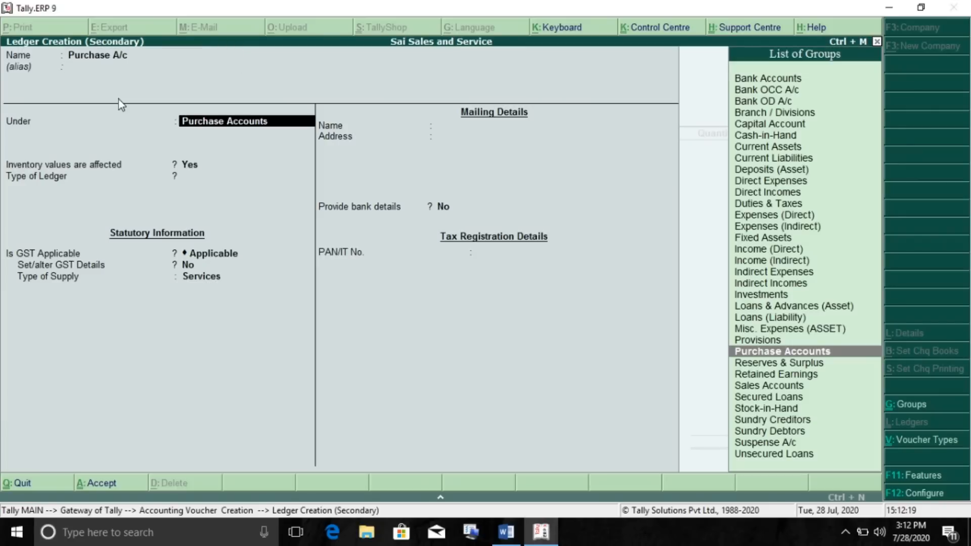
key("Return")
key("Return")
key("Return")
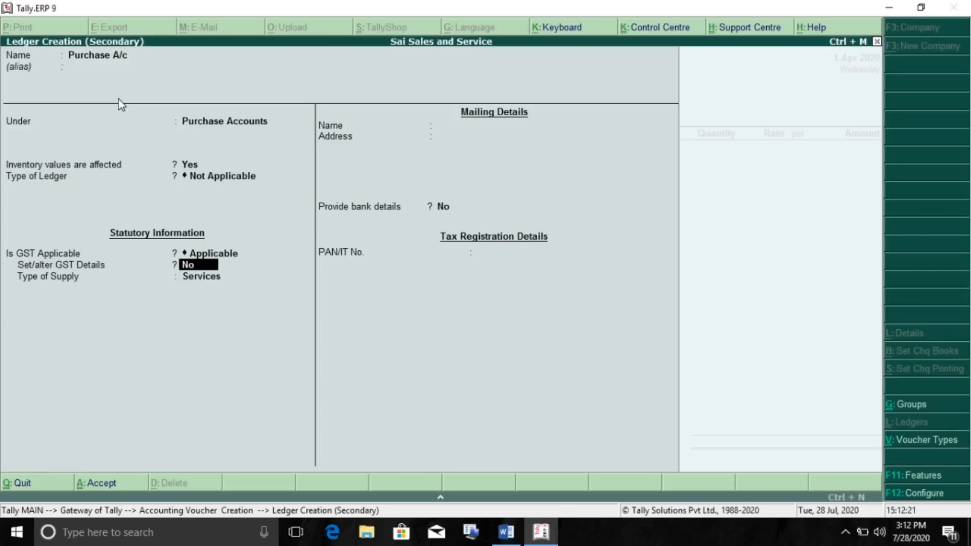
Turn on the Purchase A/c ledger's GST details and set Purchase Taxable as the nature of transaction with 18% integrated tax
key("BackSpace")
key("Return")
key("y")
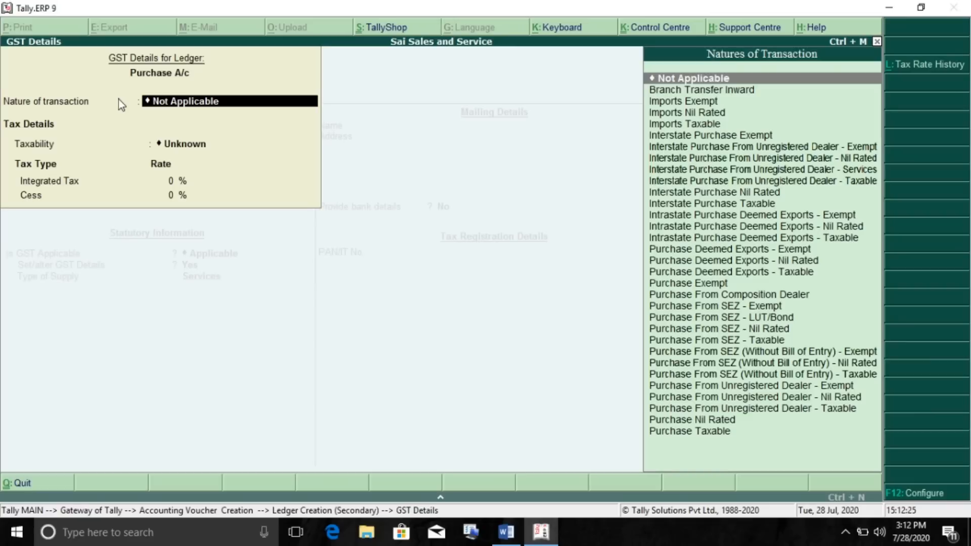
key("Down")
key("Down")
key("Down")
key("Down")
key("Down")
key("Down")
key("Down")
key("Down")
key("Down")
key("Down")
key("Down")
key("Down")
key("Down")
key("Down")
key("Down")
key("Down")
key("Down")
key("Down")
key("Down")
key("Down")
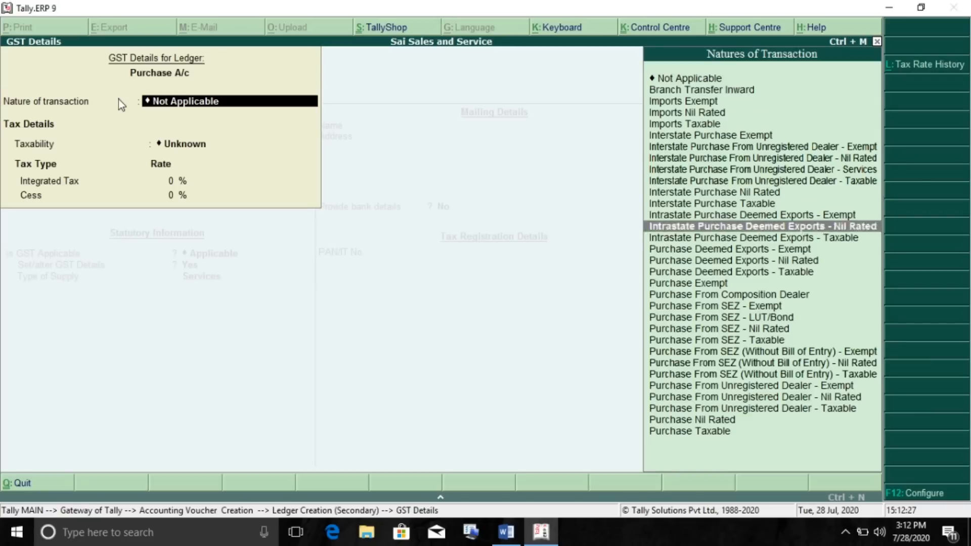
key("Return")
type("18")
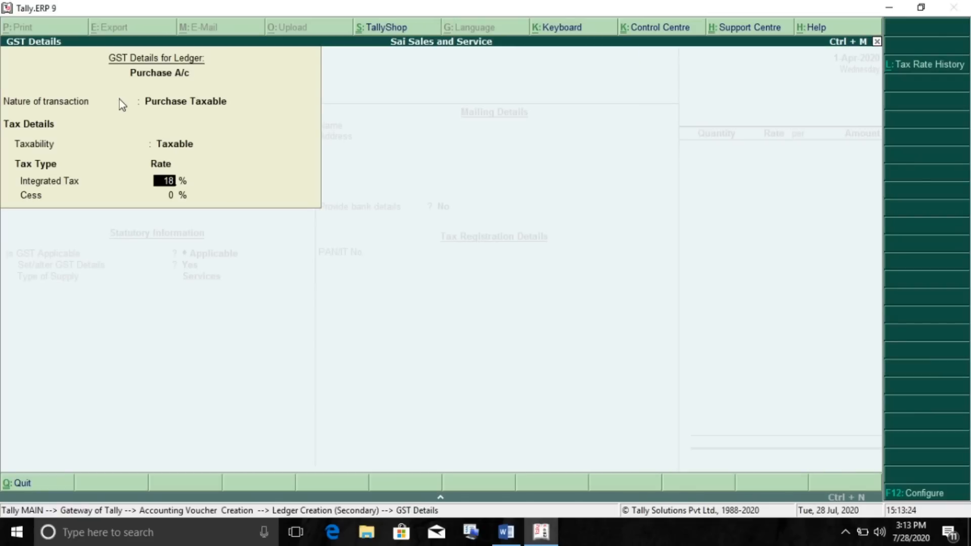
key("Return")
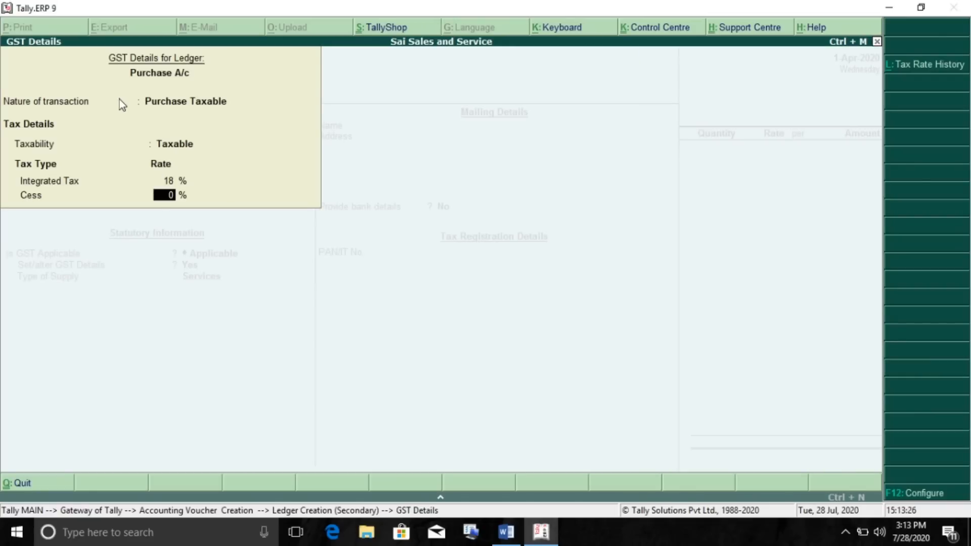
key("Return")
Set the Purchase A/c ledger's type of supply to Goods and save the ledger into the purchase voucher
key("Return")
key("BackSpace")
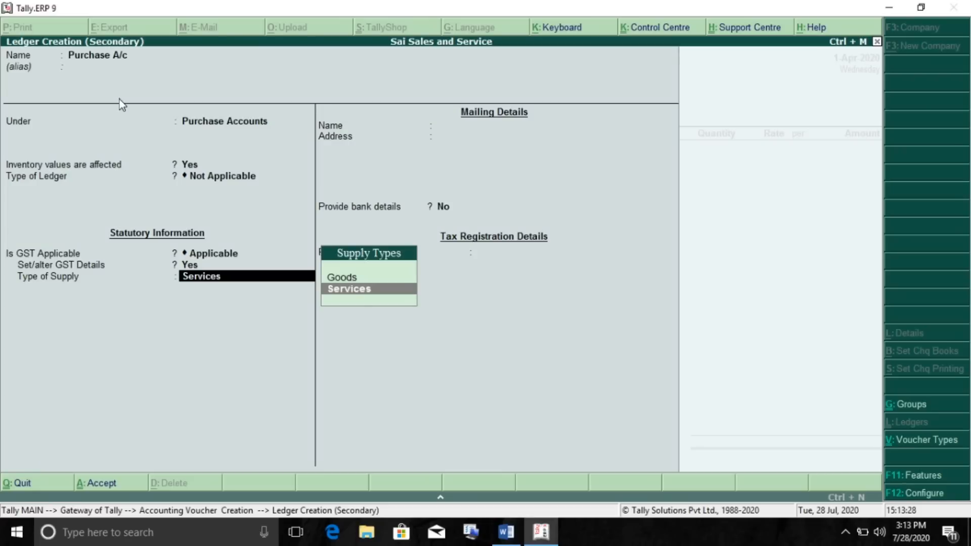
key("Up")
key("Return")
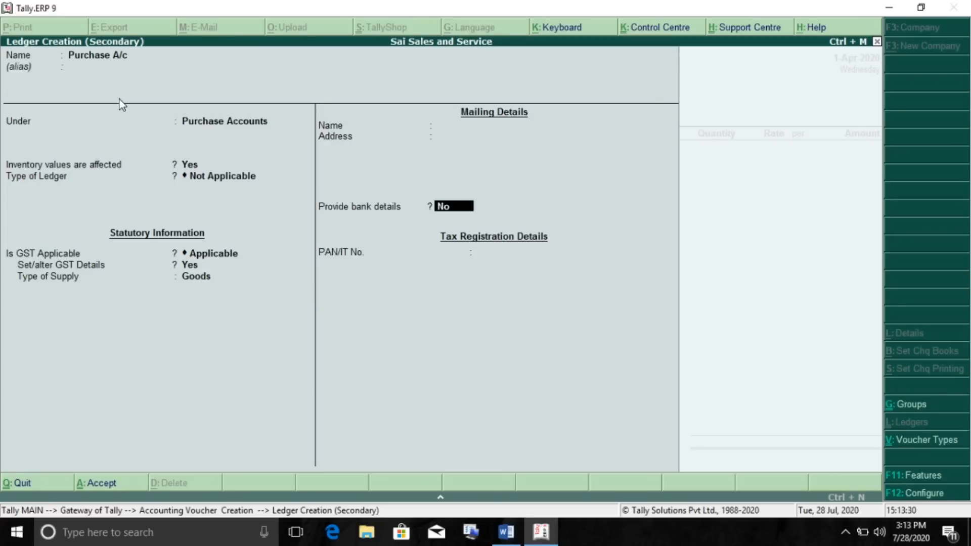
key("Return")
key("Return")
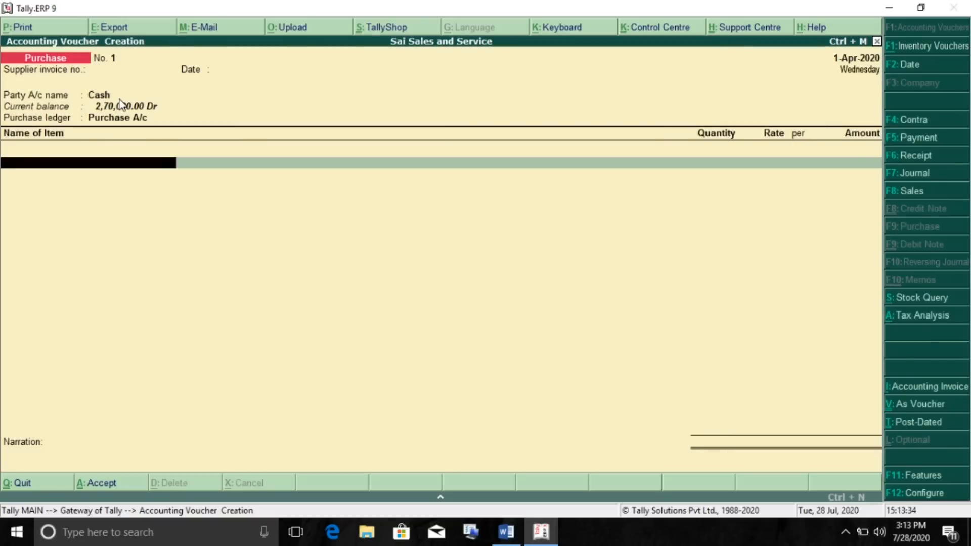
Start a new stock item named "Computer" for the purchase voucher's first item line
key("alt+c")
type("Computers")
key("BackSpace")
key("Return")
key("Return")
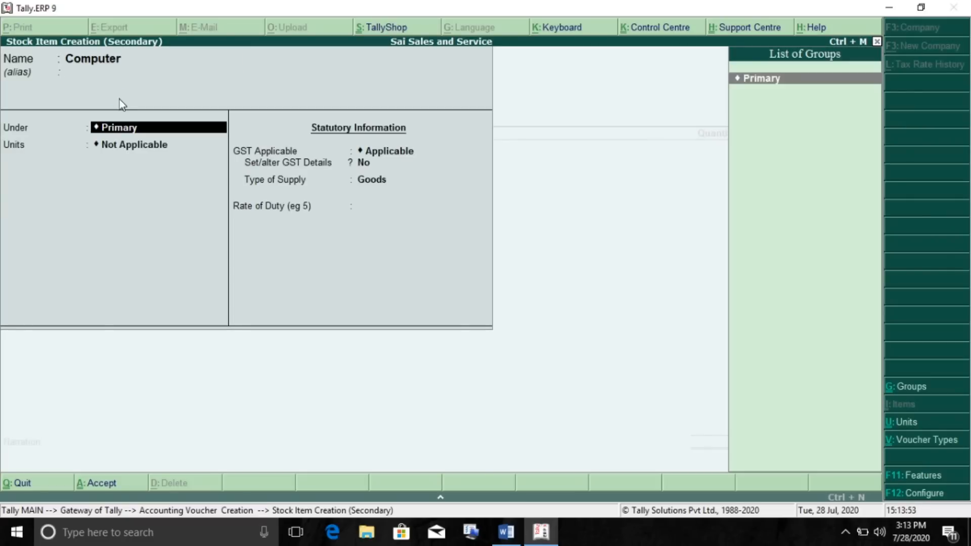
Start a stock group named "Electronics" under Primary for the Computer item, without adding item quantities
key("alt+c")
type("Electronics")
key("Return")
key("Return")
key("Return")
key("Return")
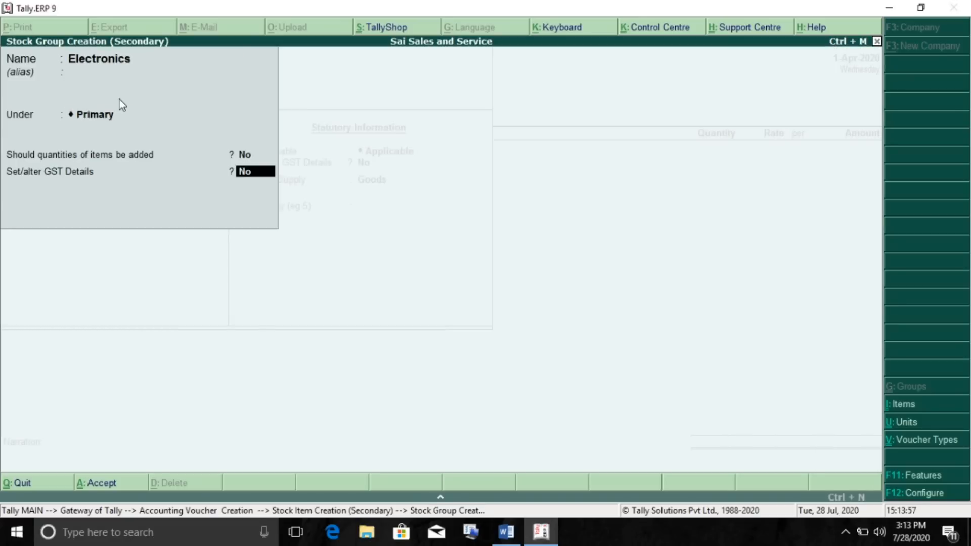
Set the Electronics group's GST details to Taxable at 18% integrated tax and save the group
type("y")
key("Return")
key("Down")
key("Down")
key("Down")
key("Return")
type("18")
key("Return")
key("Return")
key("y")
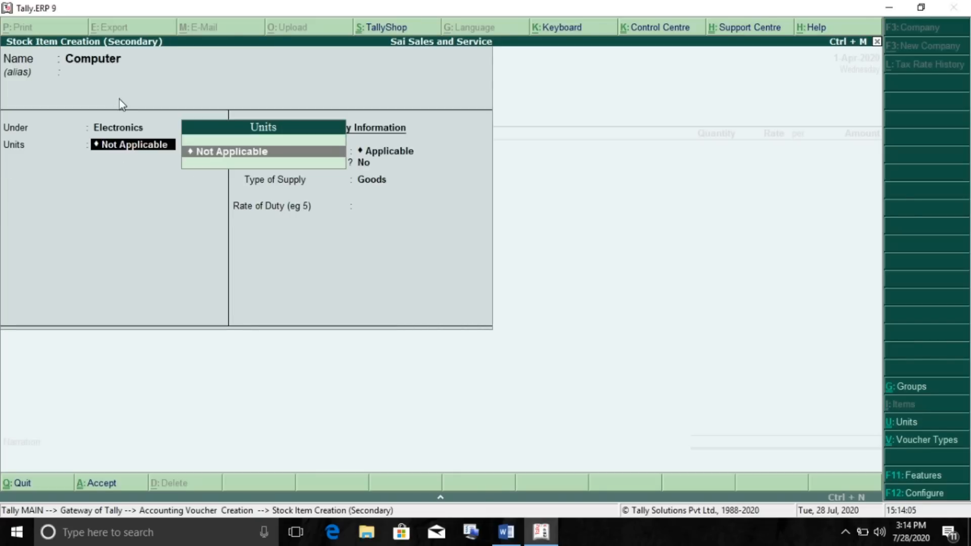
Create a unit with symbol "Nos", quantity code NOS-NUMBERS and 2 decimal places for the Computer item
key("alt+c")
type("Nos")
key("Return")
key("Return")
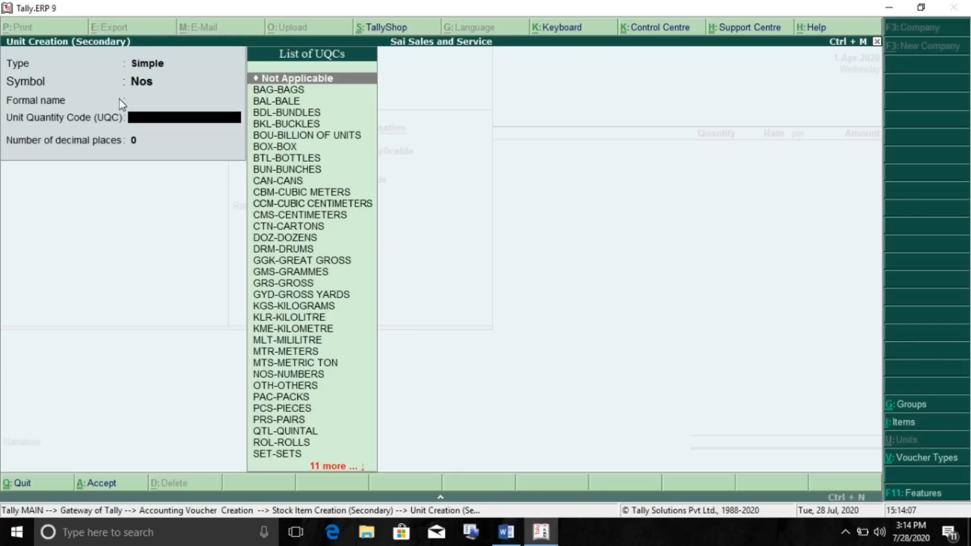
type("num")
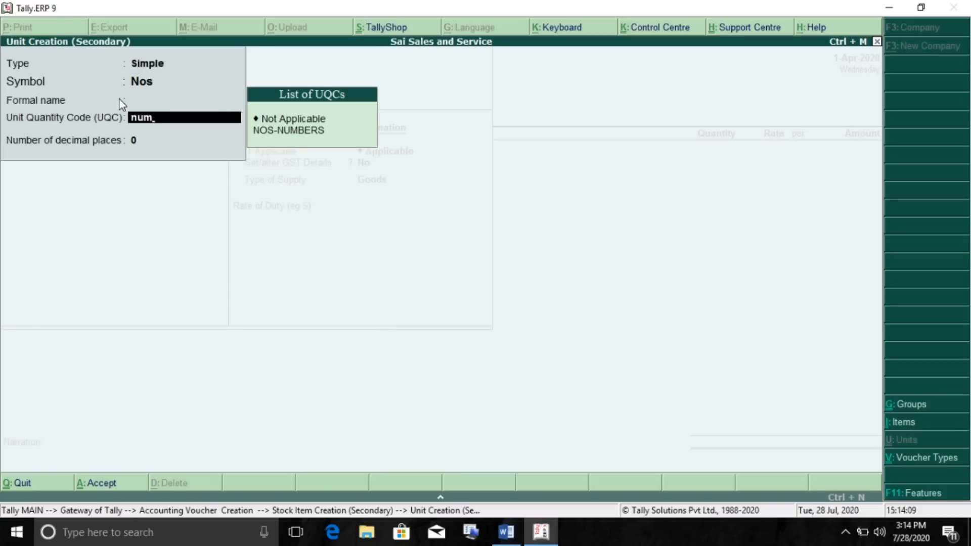
key("Down")
key("Return")
type("2")
key("Return")
key("Return")
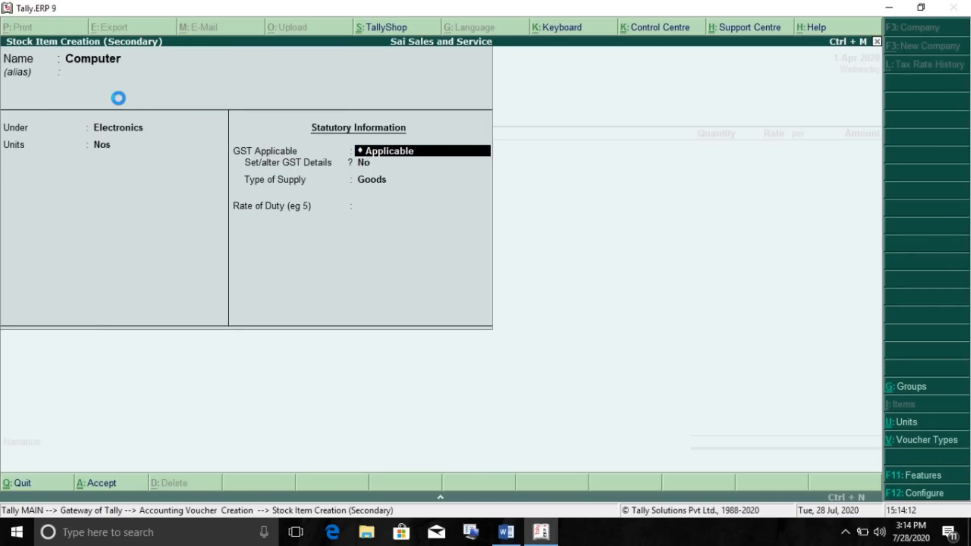
Save the Computer stock item and enter 10 Nos at a rate of 20,000 on the purchase voucher line
key("ctrl+a")
type("10")
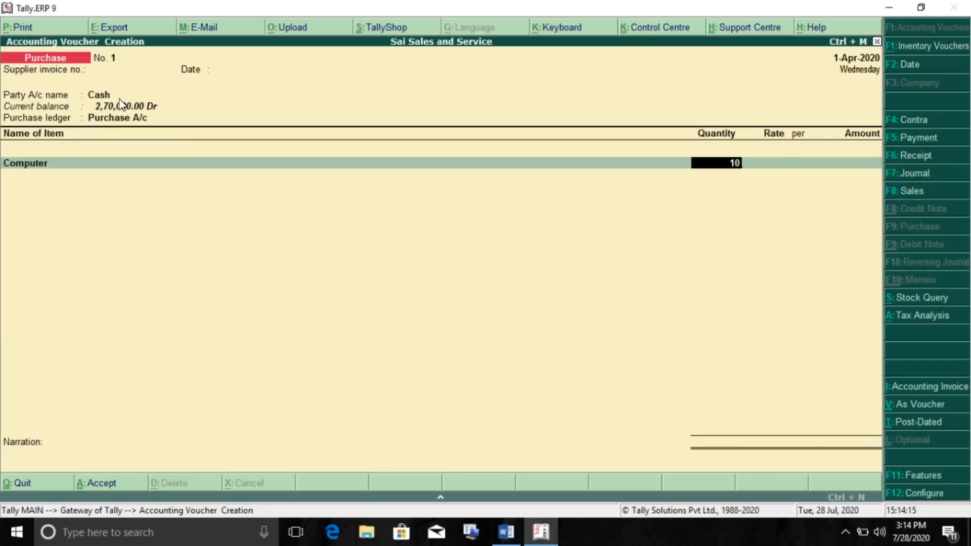
key("Return")
type("20000")
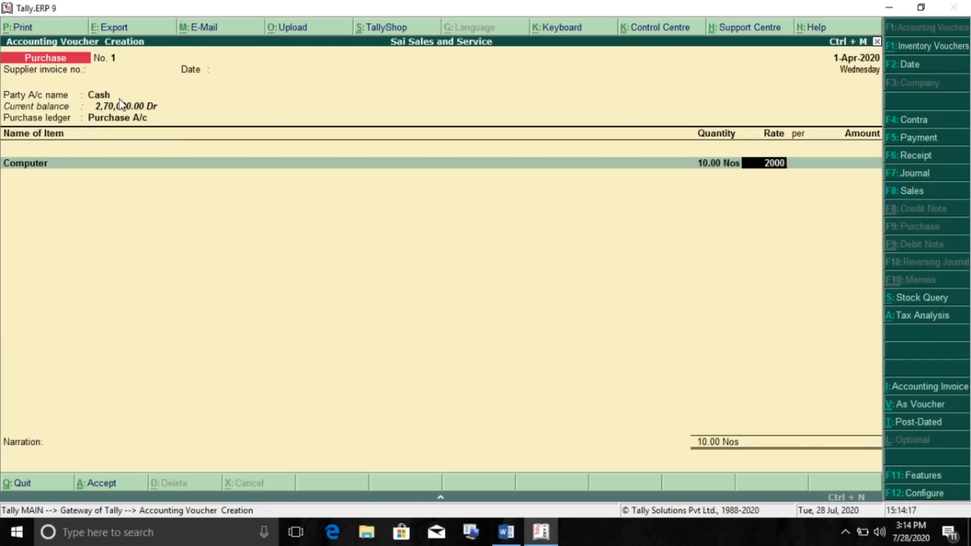
key("Return")
key("Return")
key("Return")
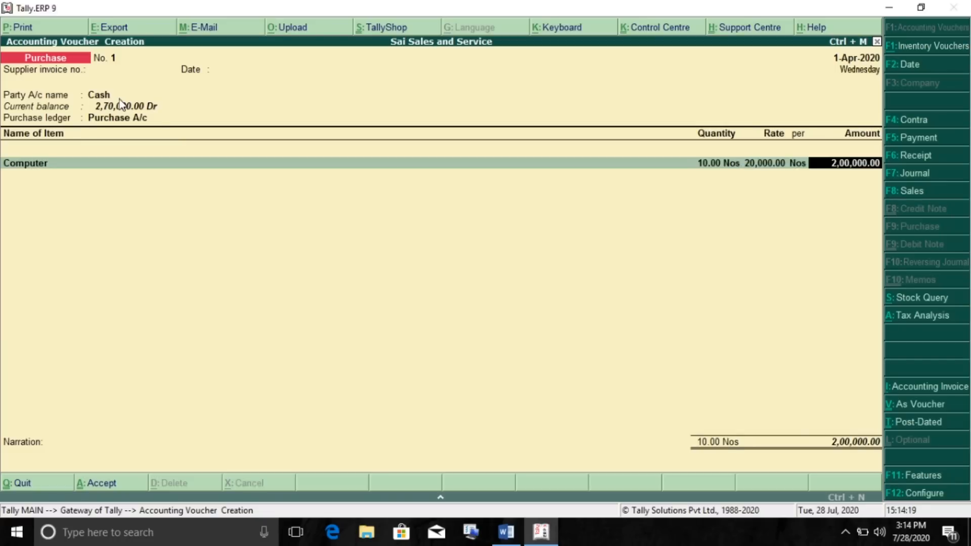
key("BackSpace")
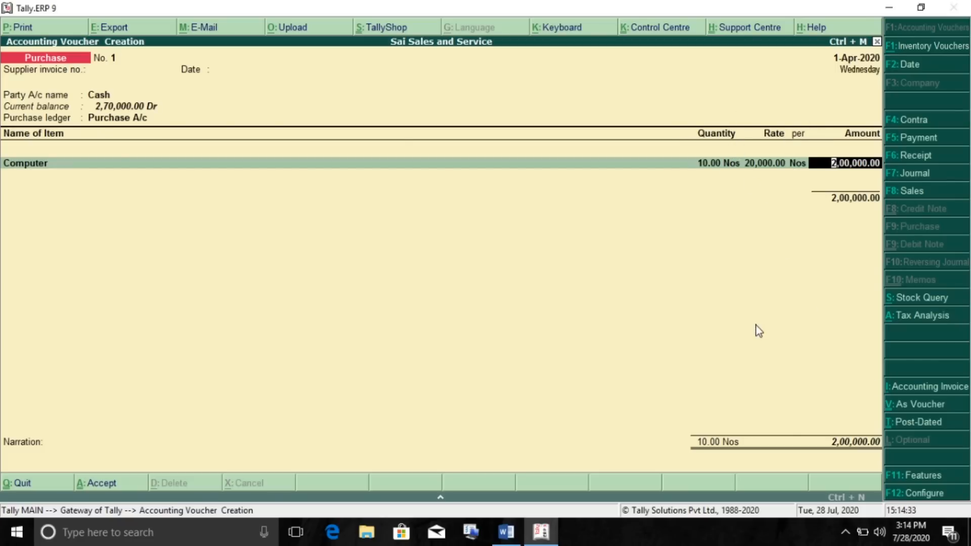
Enable the separate discount column in invoices in the company's inventory features and save the change
key("F11")
left_click(668, 218)
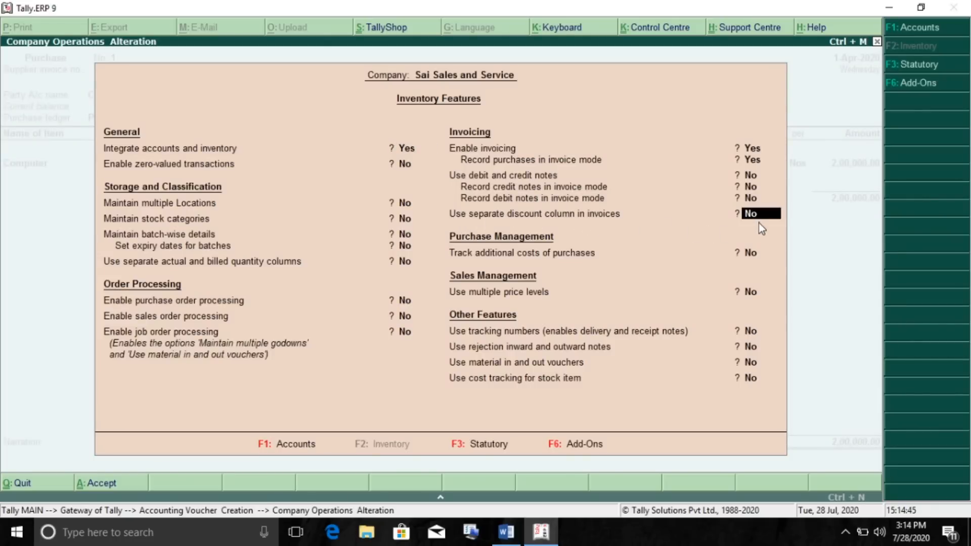
key("Return")
type("n")
key("Return")
key("Return")
key("Return")
key("Return")
key("Return")
key("Return")
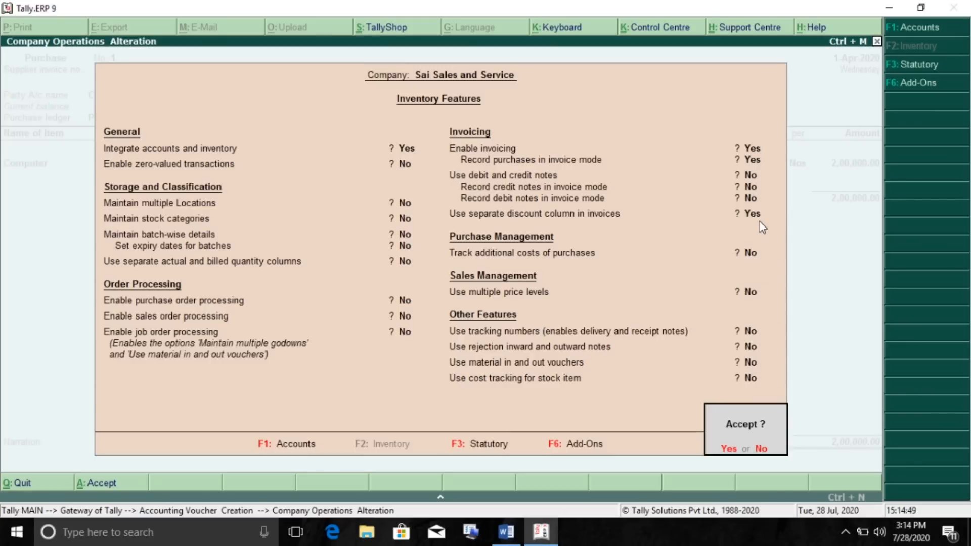
key("y")
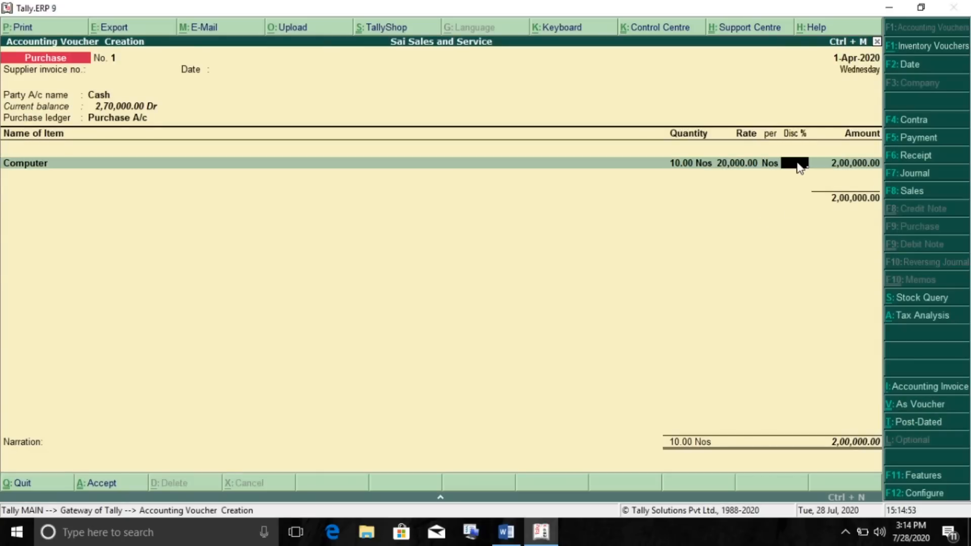
Apply a 10% discount to the Computer line of the purchase voucher and complete the item list
type("10")
key("Return")
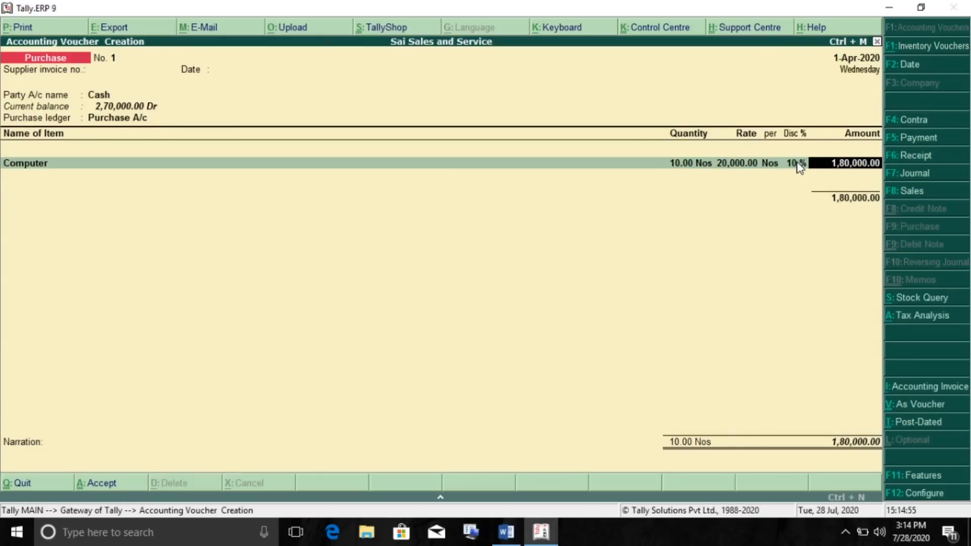
key("BackSpace")
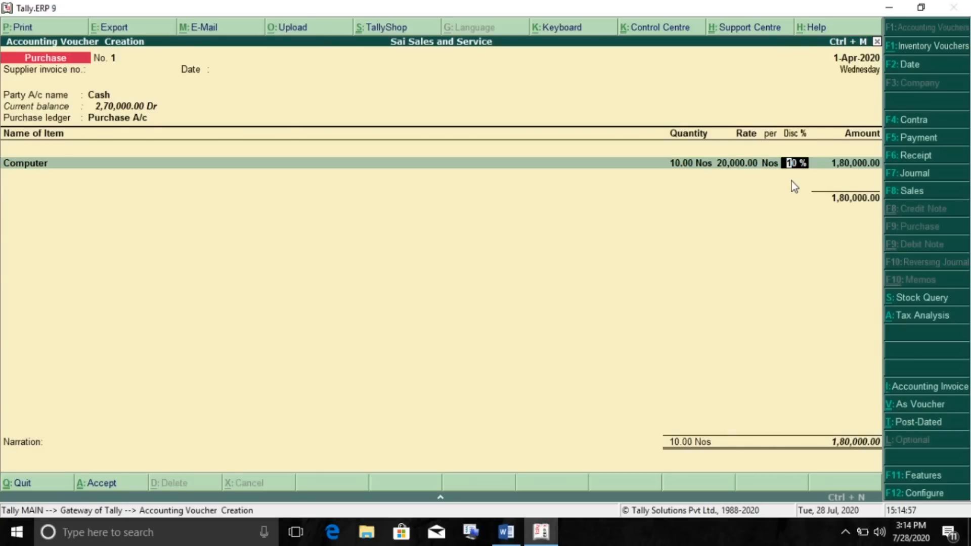
key("Return")
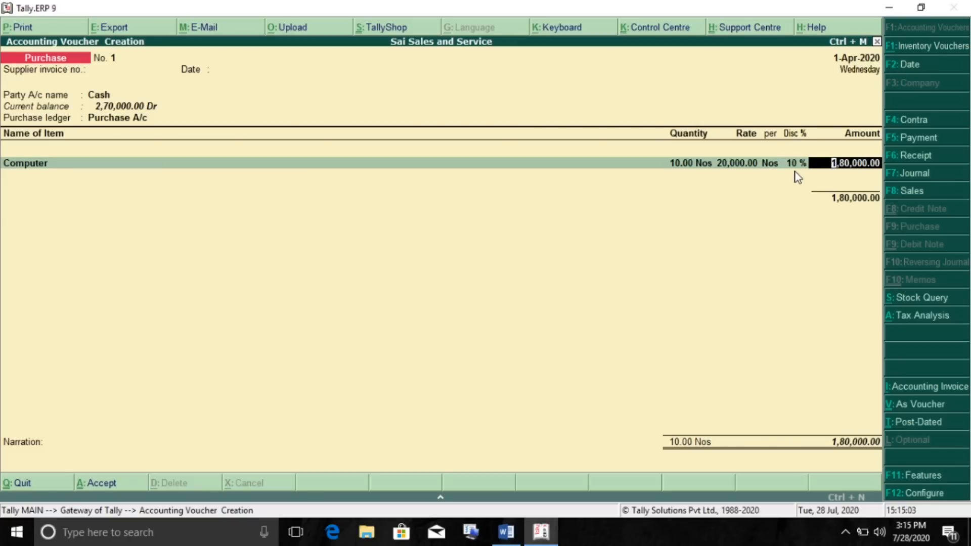
key("Return")
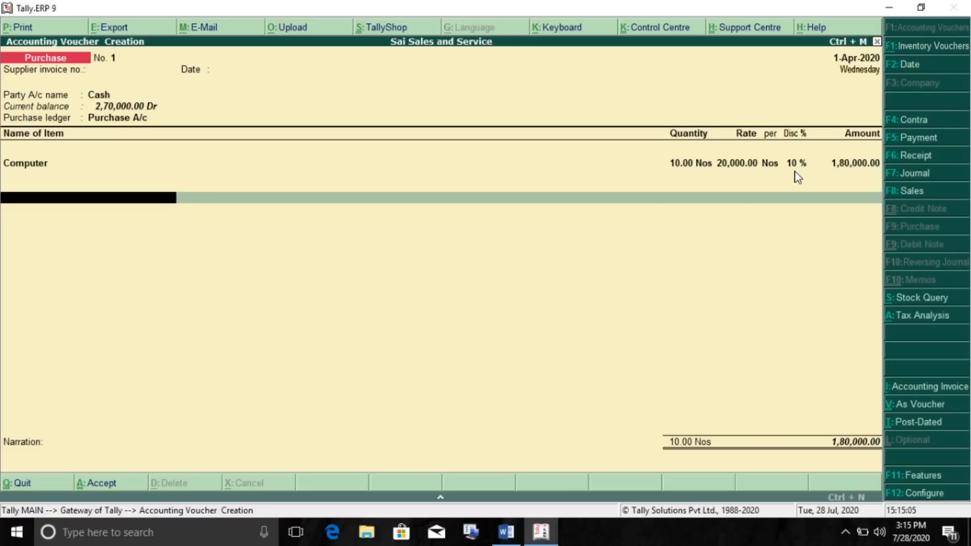
Create a CGST ledger under Duties & Taxes with type GST, tax type Central Tax and 9% calculation, for the purchase voucher
key("alt+c")
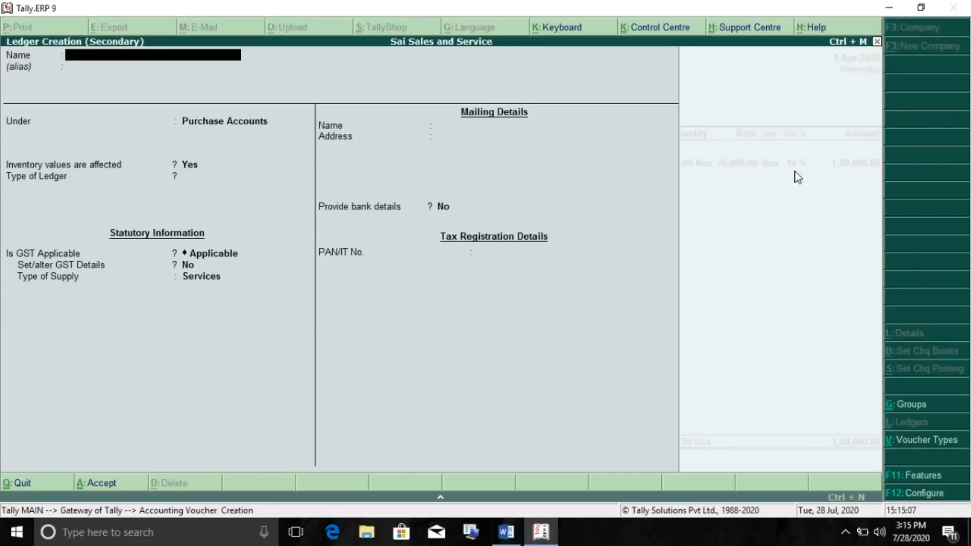
type("CGST")
key("Return")
type("du")
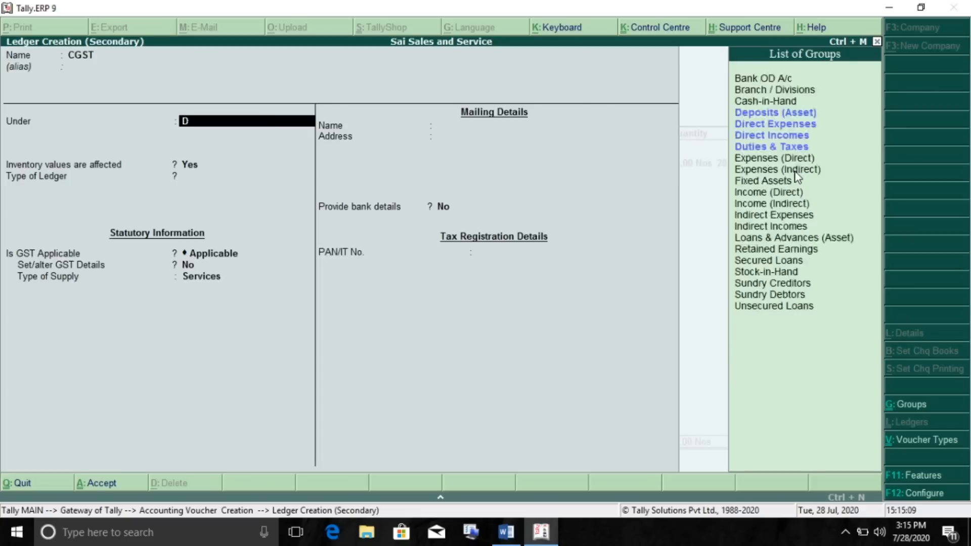
key("Return")
key("Up")
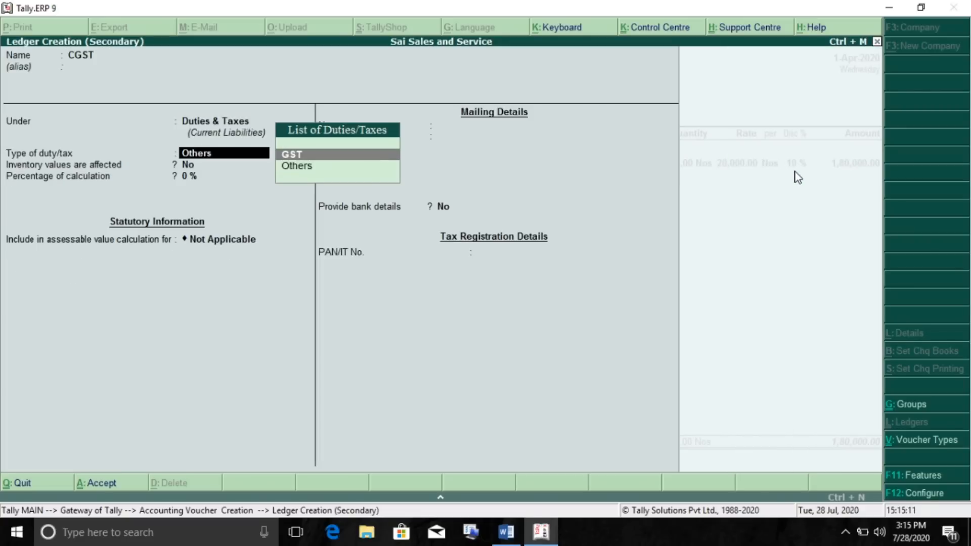
key("Return")
key("Return")
type("9")
key("Return")
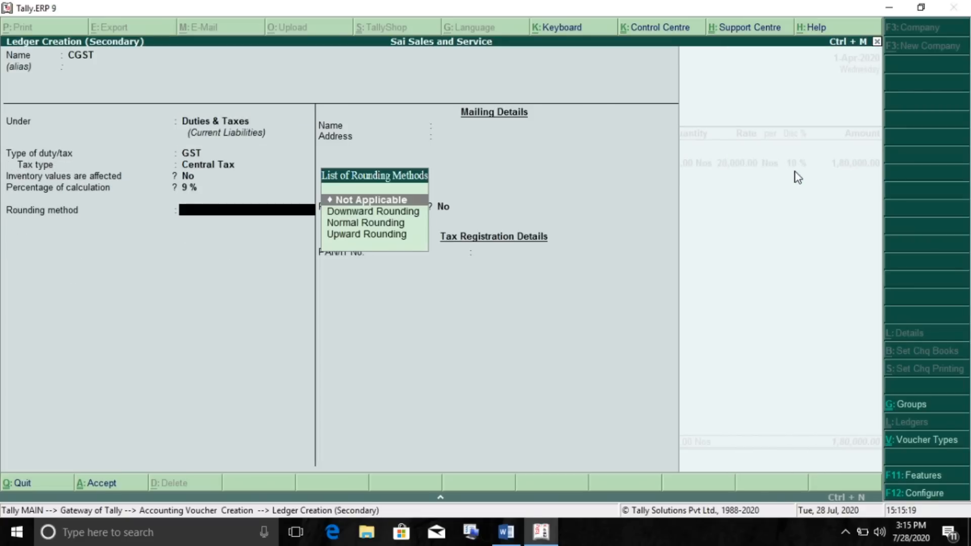
key("ctrl+a")
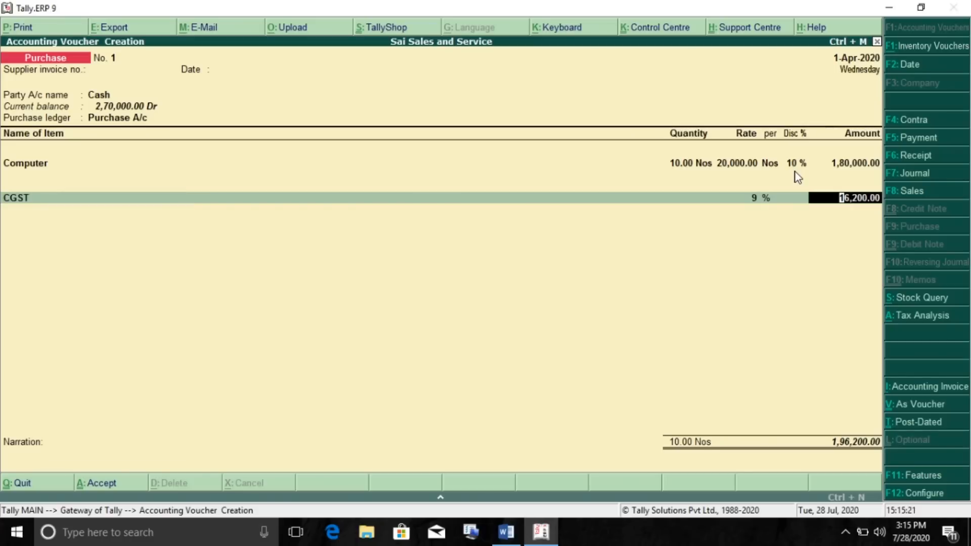
Create an SGST ledger under Duties & Taxes with type GST, tax type State Tax and 9% calculation, as the voucher's second tax line
key("Return")
key("alt+c")
type("SGS")
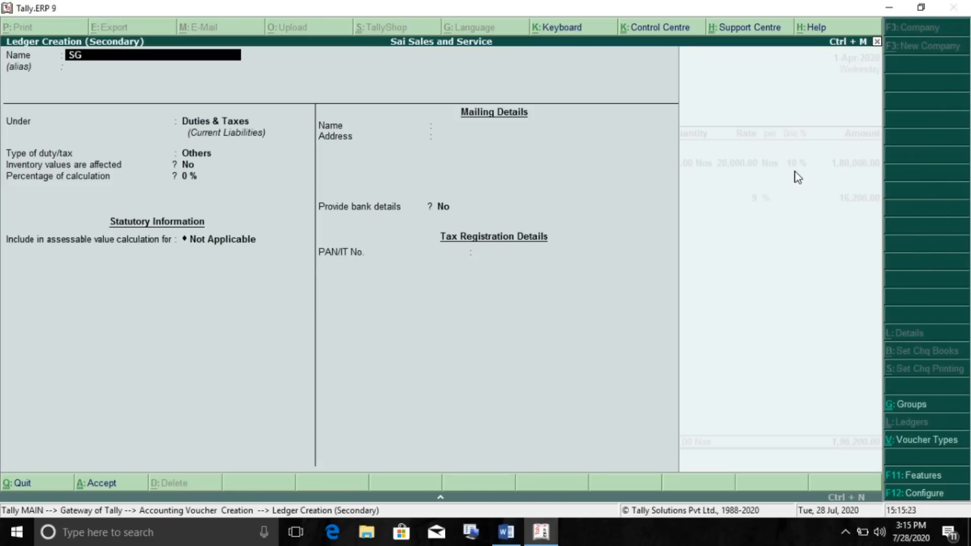
key("Return")
key("Return")
key("Return")
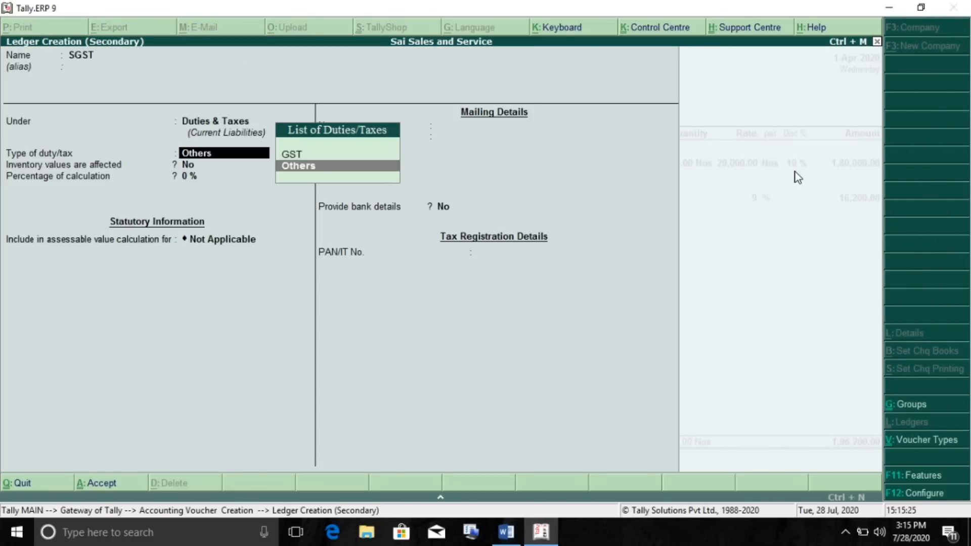
key("Up")
key("Return")
key("Down")
key("Down")
key("Down")
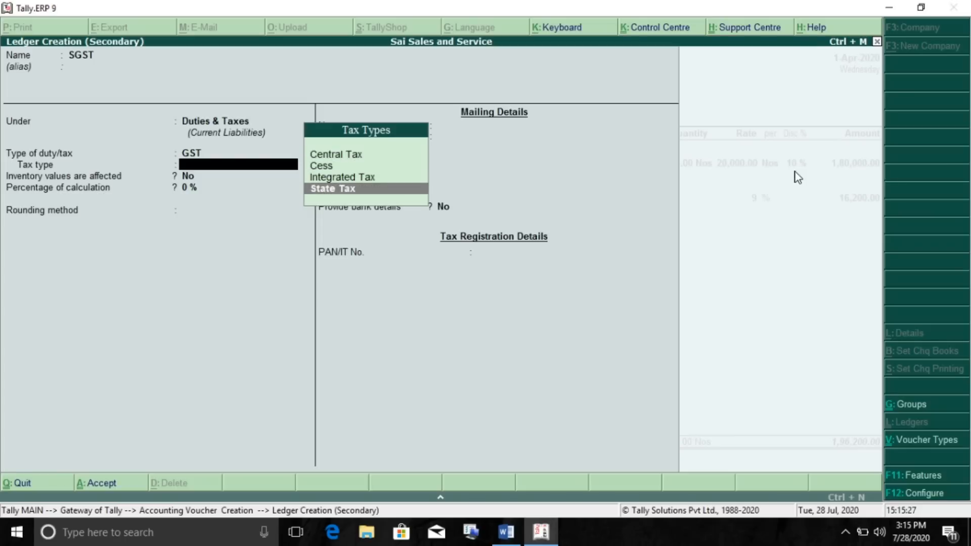
key("Return")
type("9")
key("Return")
key("Return")
key("ctrl+a")
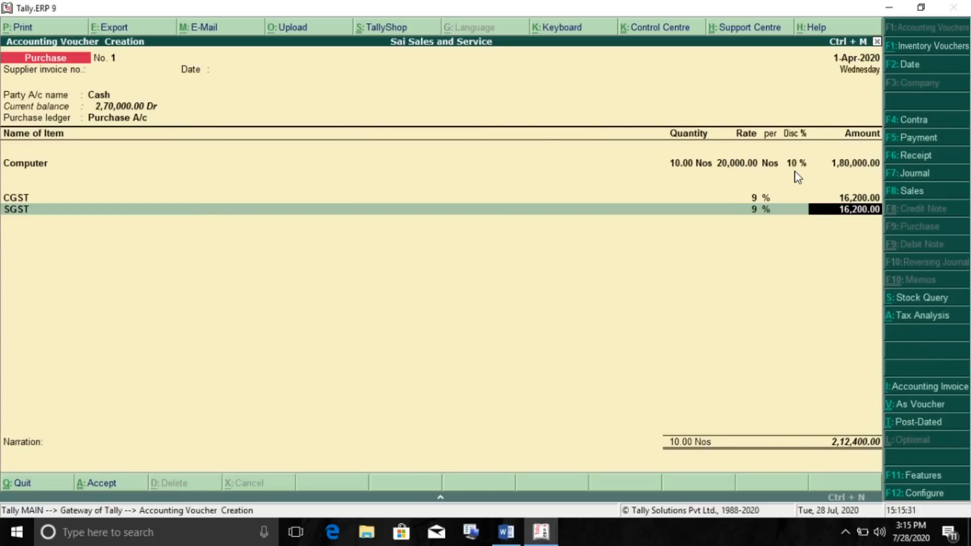
Save the cash purchase voucher for the computers without a narration
key("Return")
key("Return")
key("Return")
key("Return")
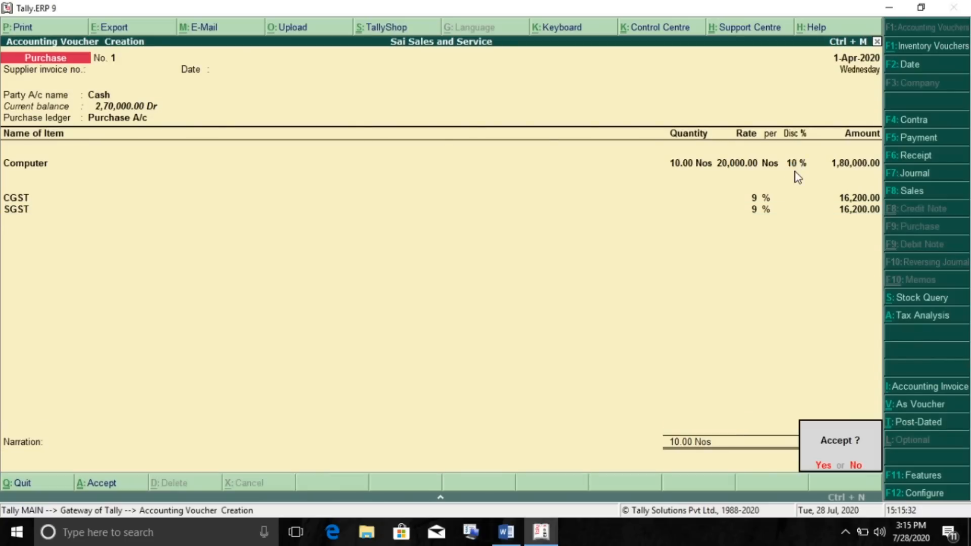
key("Return")
Switch to the PROBLEM 13 Word document and read the printer purchase transaction, including its supplier
key("alt+Tab")
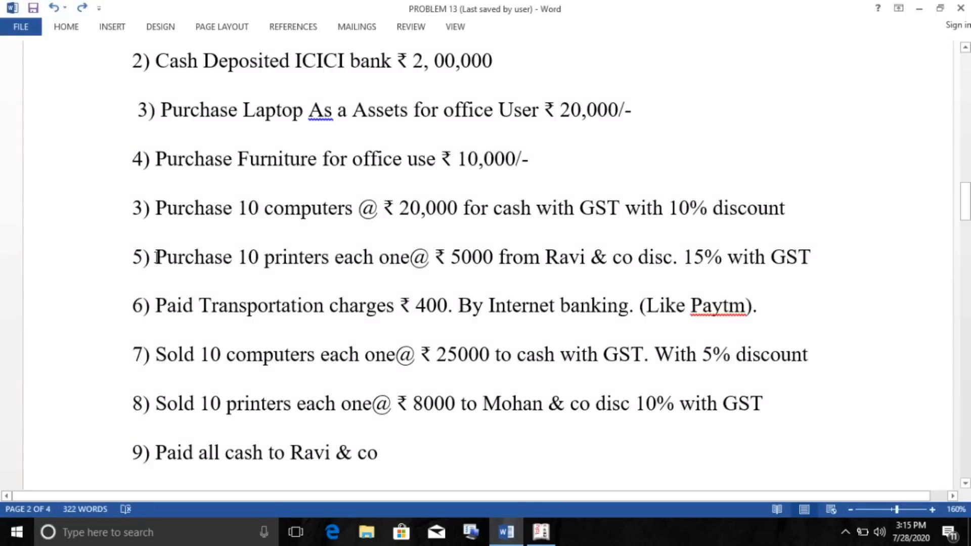
left_click_drag(198, 261, 810, 259)
left_click(540, 259)
left_click_drag(549, 259, 651, 257)
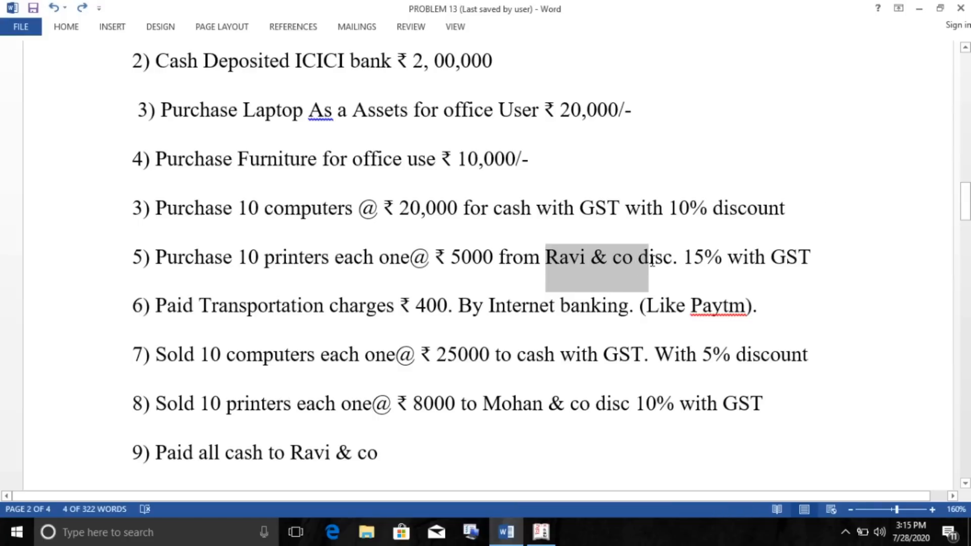
Back in Tally, create the party ledger "Ravi Co." under Sundry Creditors for the new purchase voucher and choose Purchase A/c as purchase ledger
key("alt+Tab")
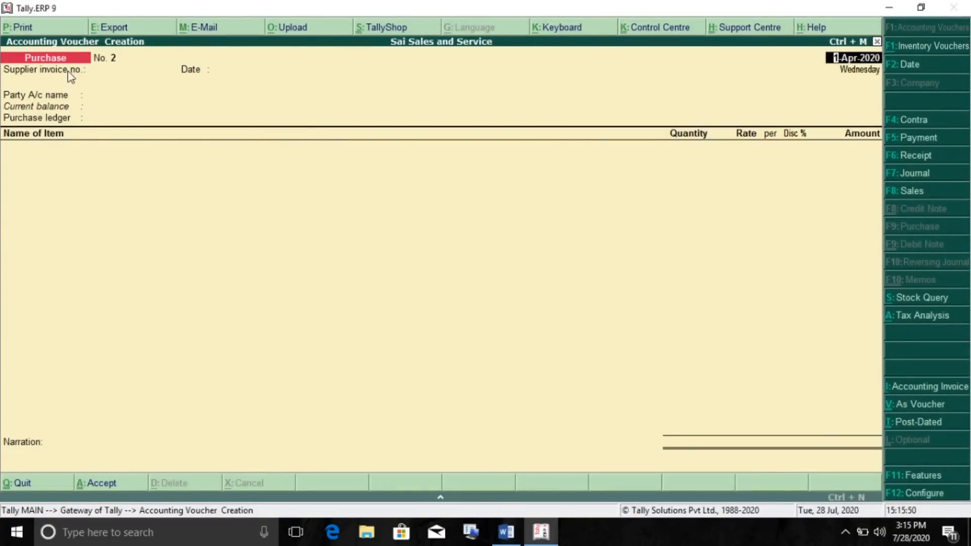
left_click(126, 97)
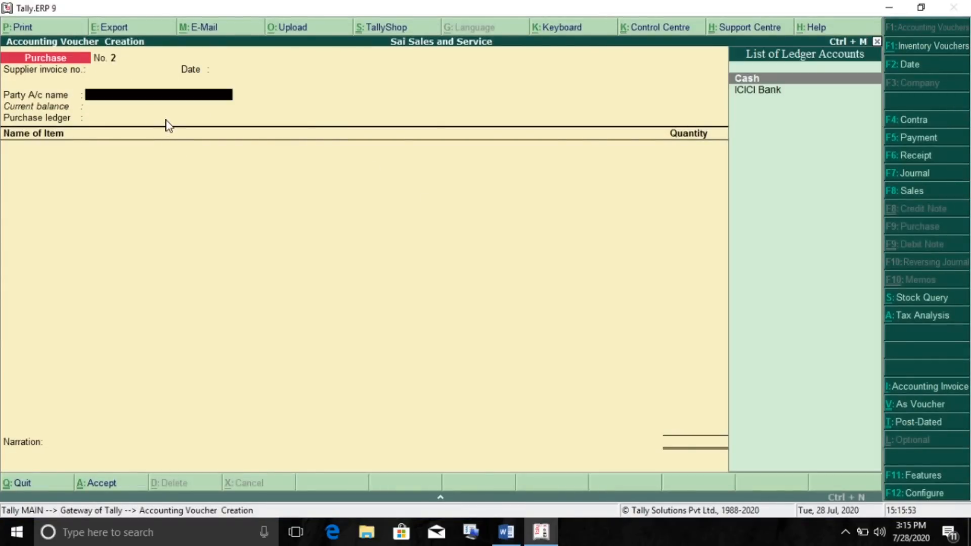
key("alt+c")
type("Re")
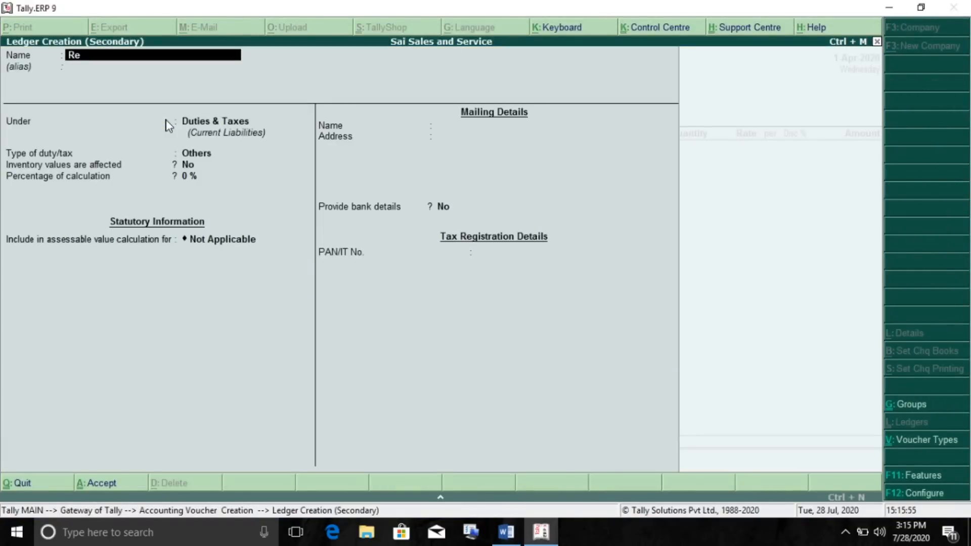
key("BackSpace")
type("avi Co.")
key("Return")
type("Sun")
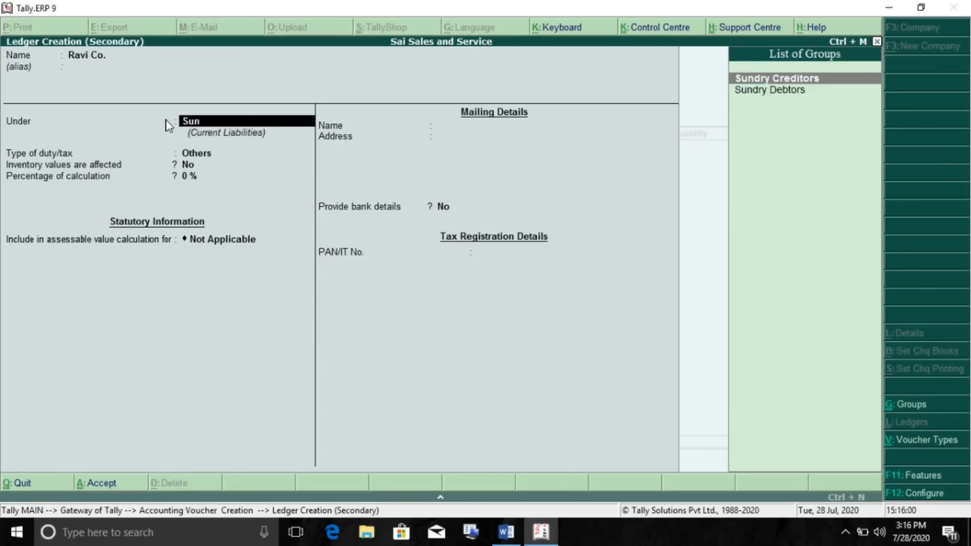
key("Return")
key("Return")
key("Return")
key("ctrl+a")
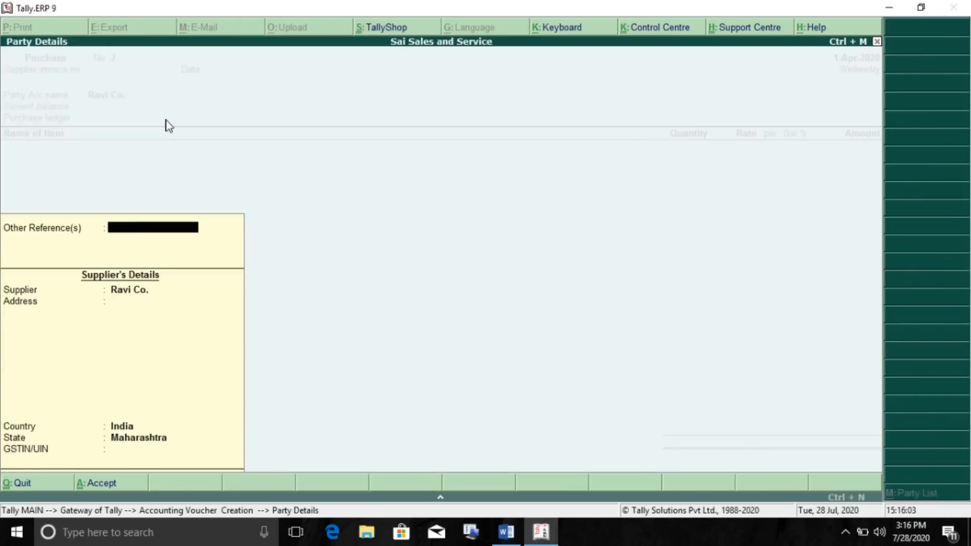
key("Return")
key("Return")
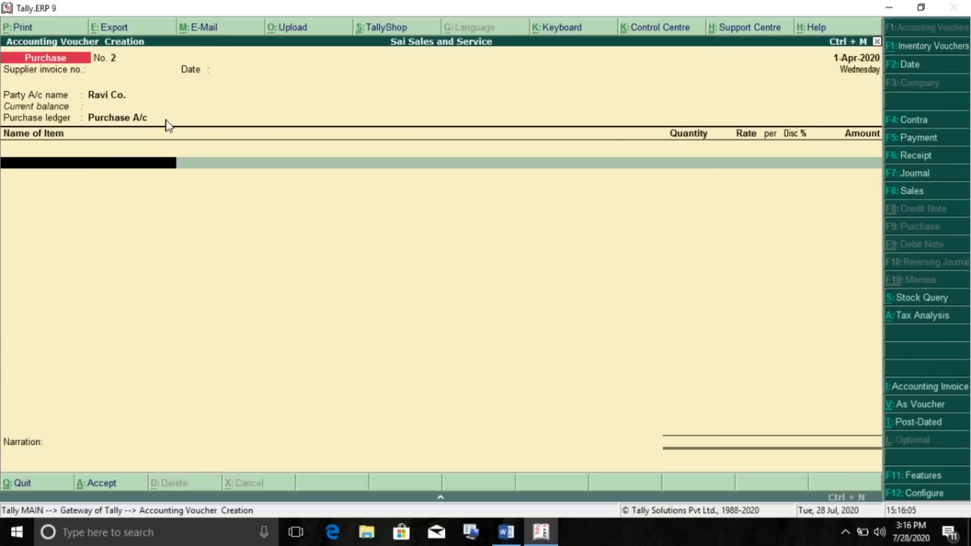
Create a stock item named "Printer" under the Electronics group with Nos as its unit
key("alt+c")
type("Pri")
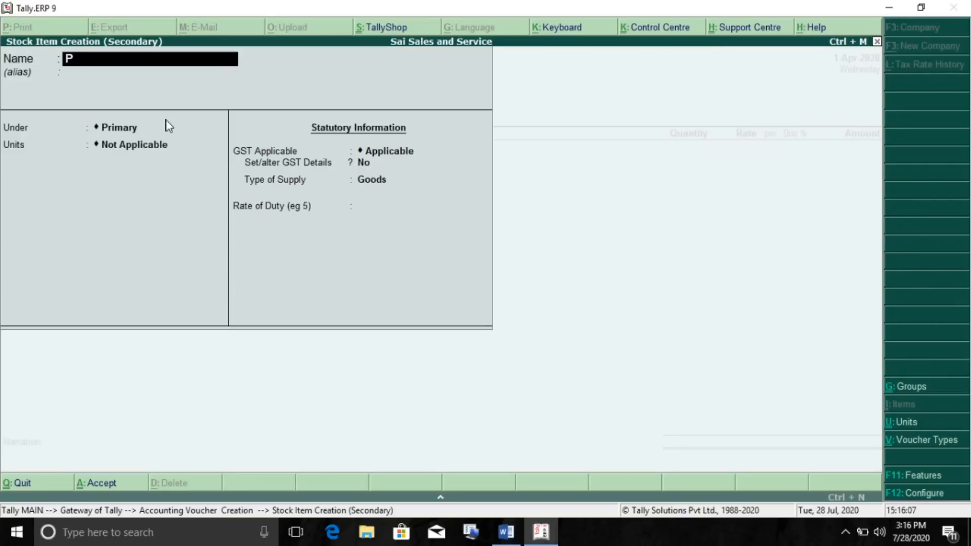
key("BackSpace")
key("BackSpace")
type("rinter")
key("Return")
key("Return")
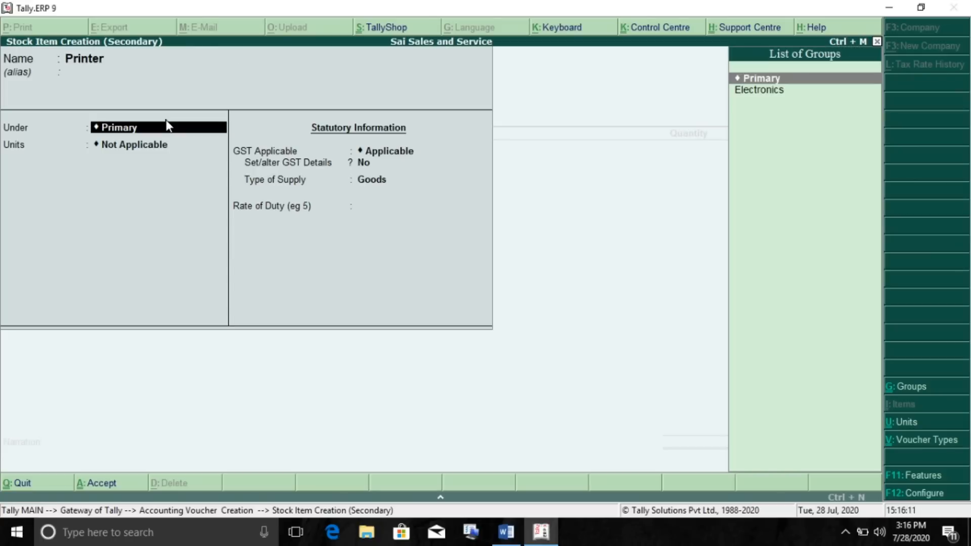
key("Down")
key("Return")
key("Down")
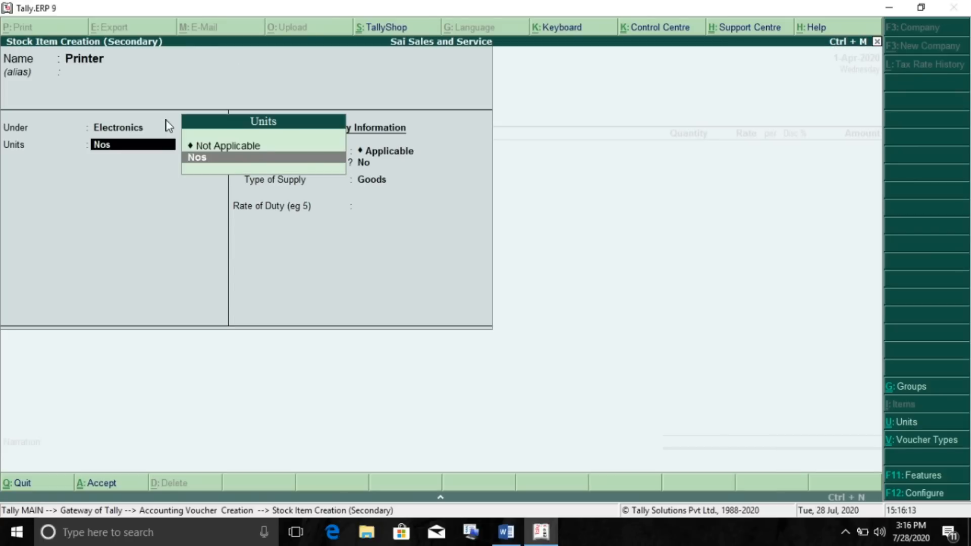
key("Return")
key("ctrl+a")
Enter 10 Nos at a rate of 5,000 with a 15% discount on the Printer line
type("10")
key("Return")
type("5000")
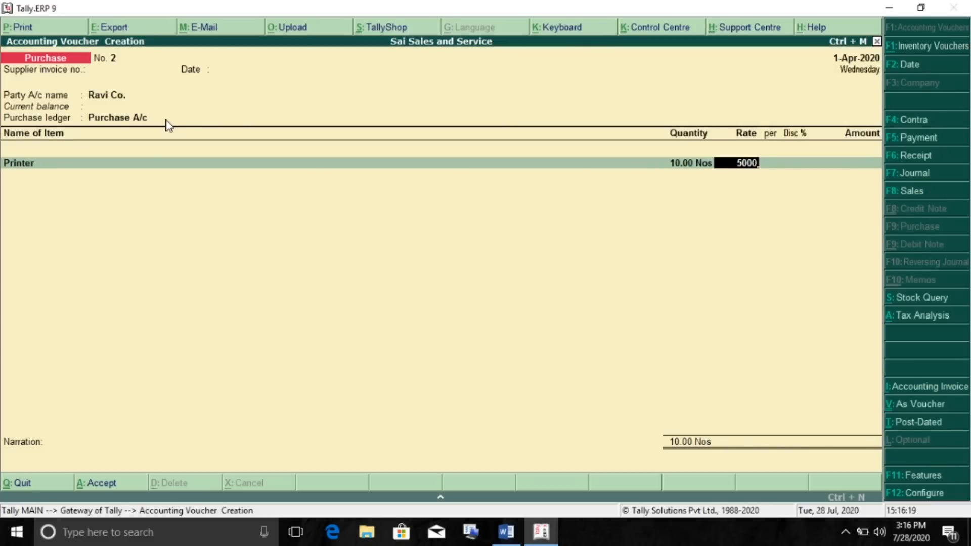
key("Return")
key("Return")
type("15")
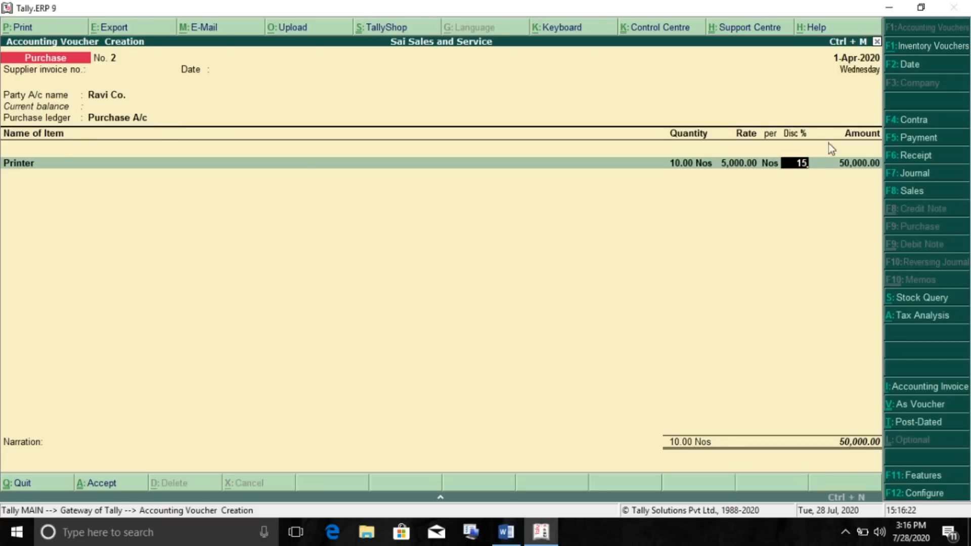
key("Return")
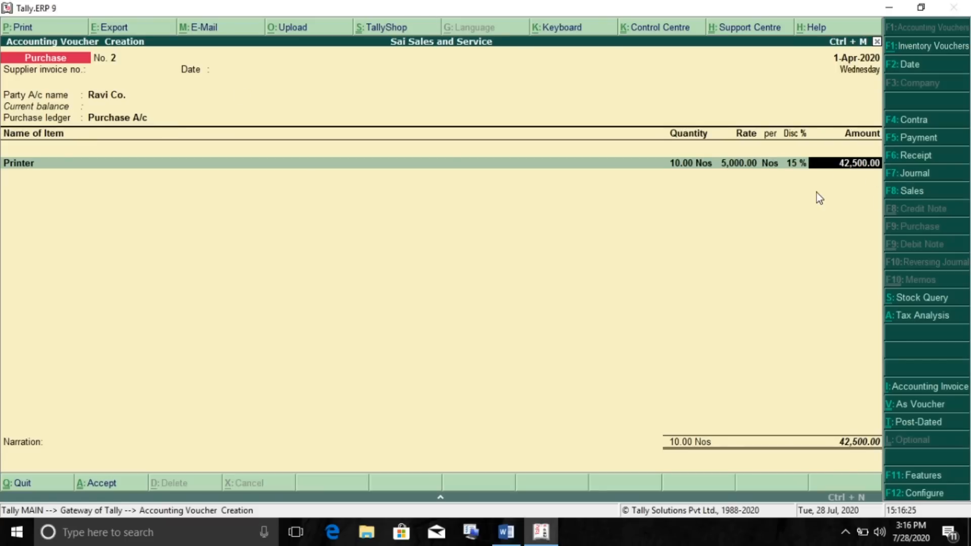
Add the CGST and SGST ledgers at 9% each to the printer purchase voucher and save it without narration
key("Return")
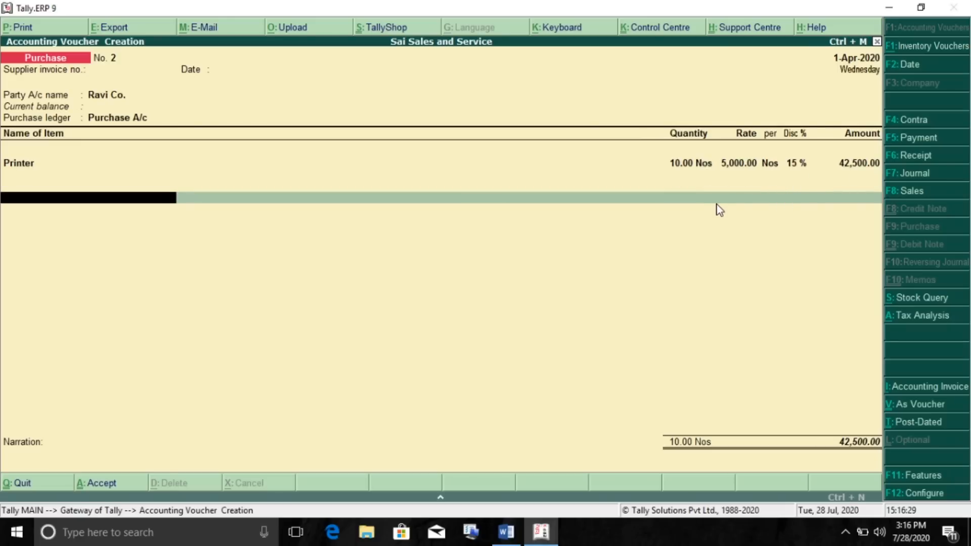
key("Return")
key("Return")
key("Return")
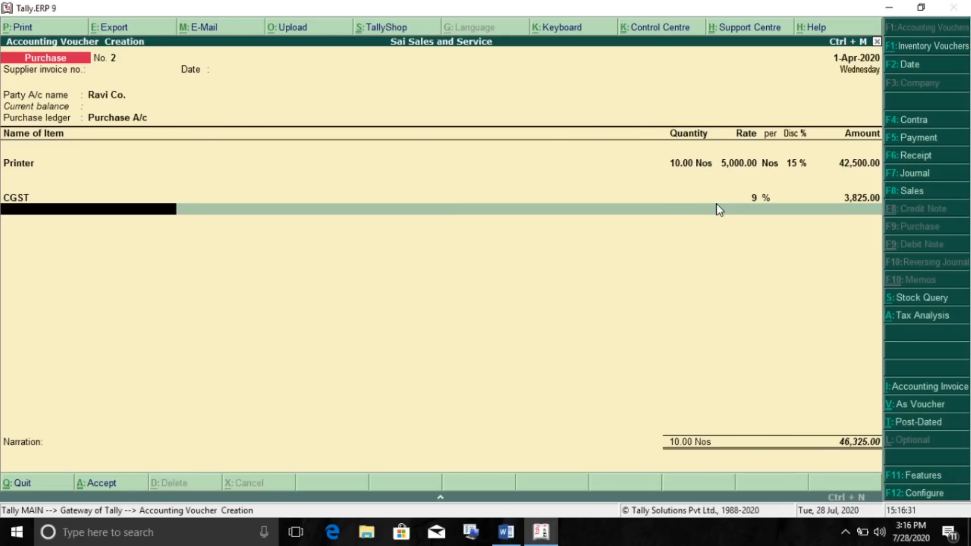
type("S")
key("Return")
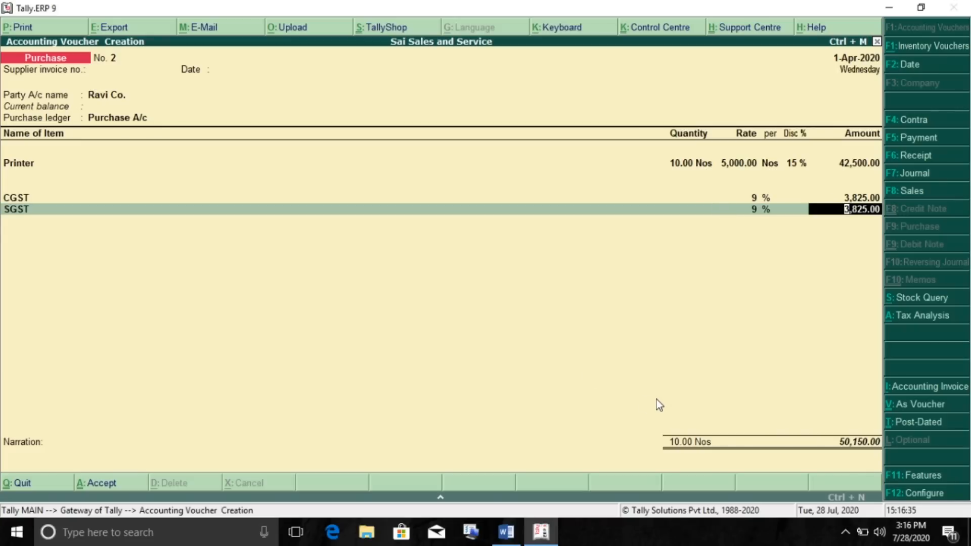
key("Return")
key("Return")
key("Return")
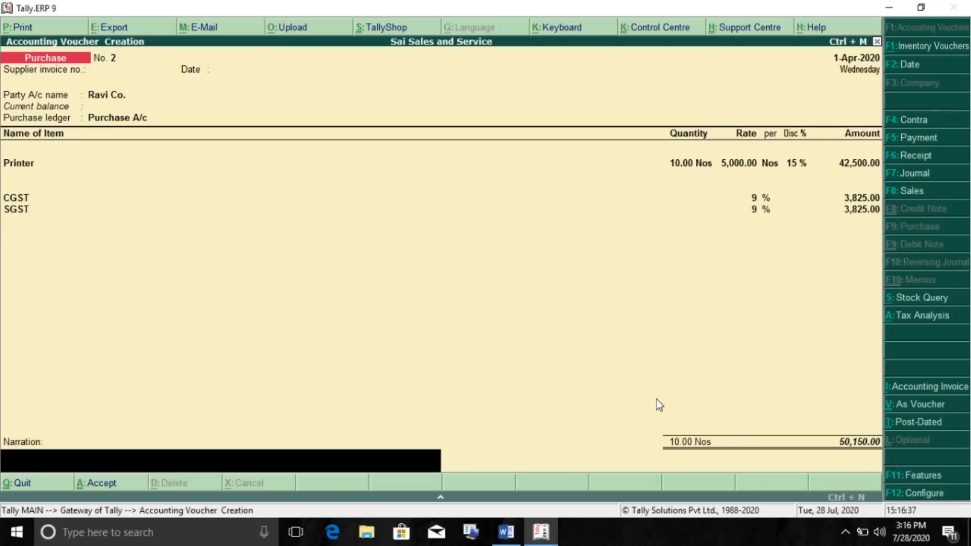
key("Return")
key("Return")
Switch to the PROBLEM 13 Word document and read transaction 6 on transportation charges, including its amount and payment mode
key("alt+Tab")
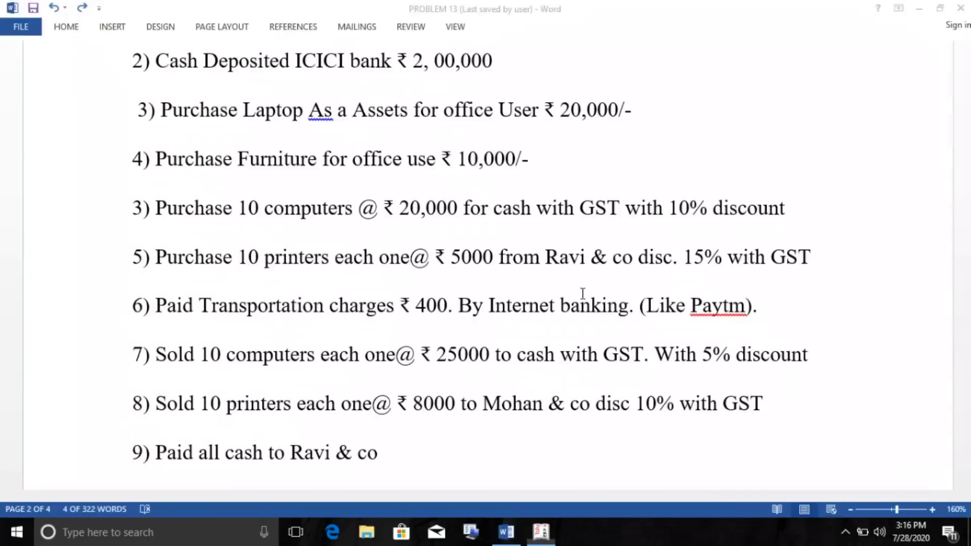
scroll(396, 283, "down", 3)
left_click_drag(157, 202, 416, 204)
left_click(436, 204)
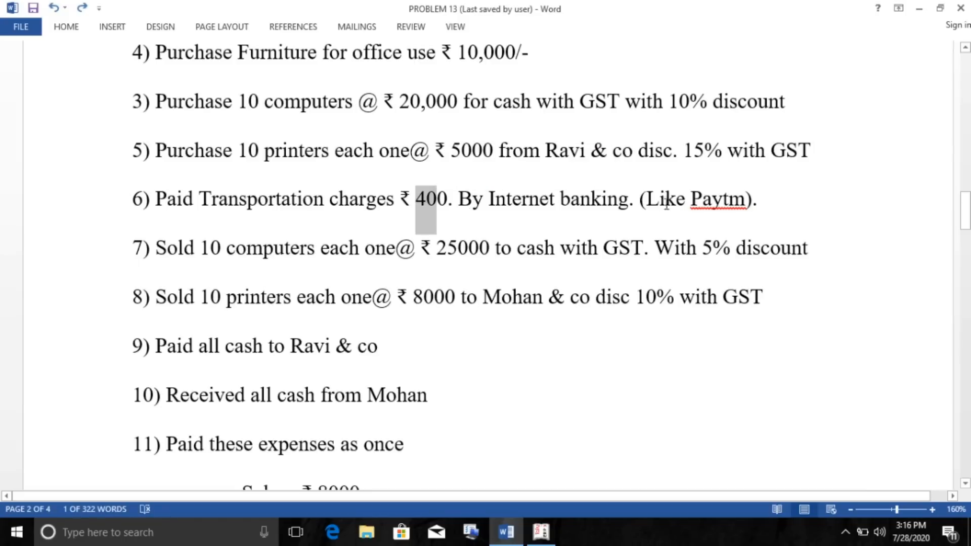
left_click_drag(646, 203, 759, 201)
left_click(754, 201)
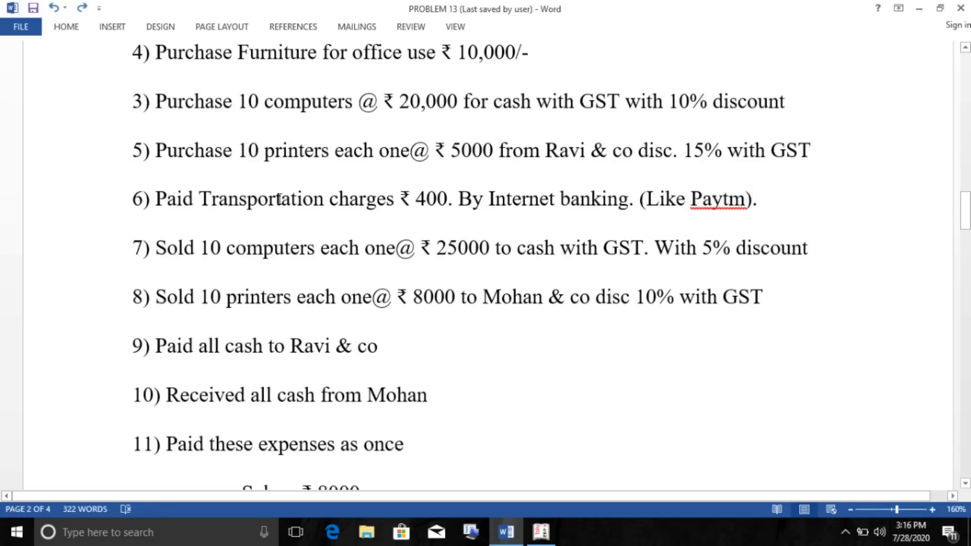
left_click_drag(415, 203, 448, 199)
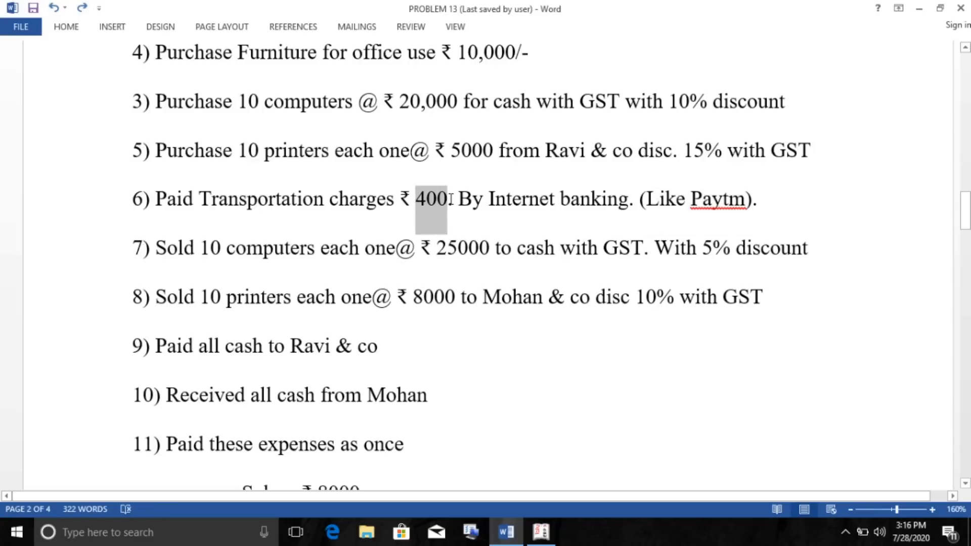
left_click(447, 203)
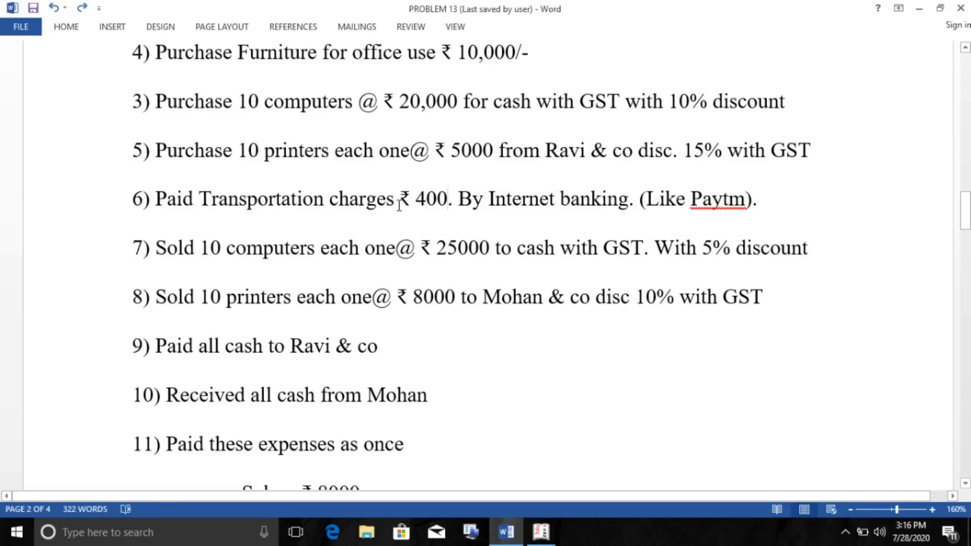
Back in Tally, start a payment voucher and create its debit ledger "Carrage Inward Transport" under Direct Expenses
key("alt+Tab")
left_click(924, 144)
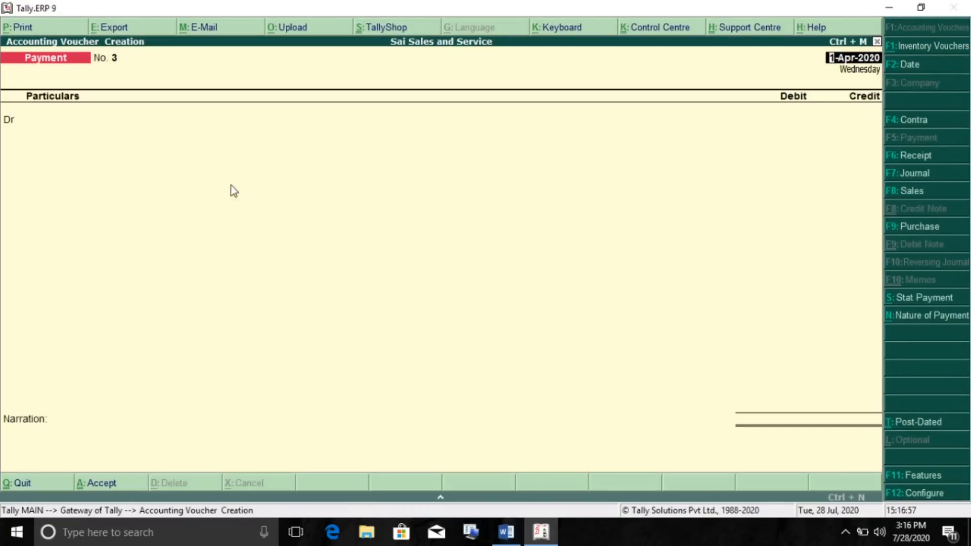
left_click(62, 120)
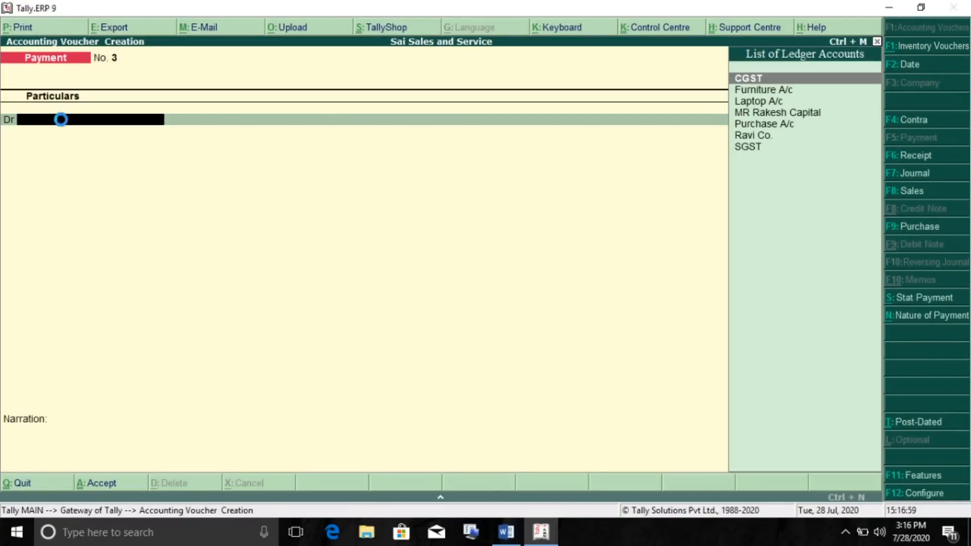
key("alt+c")
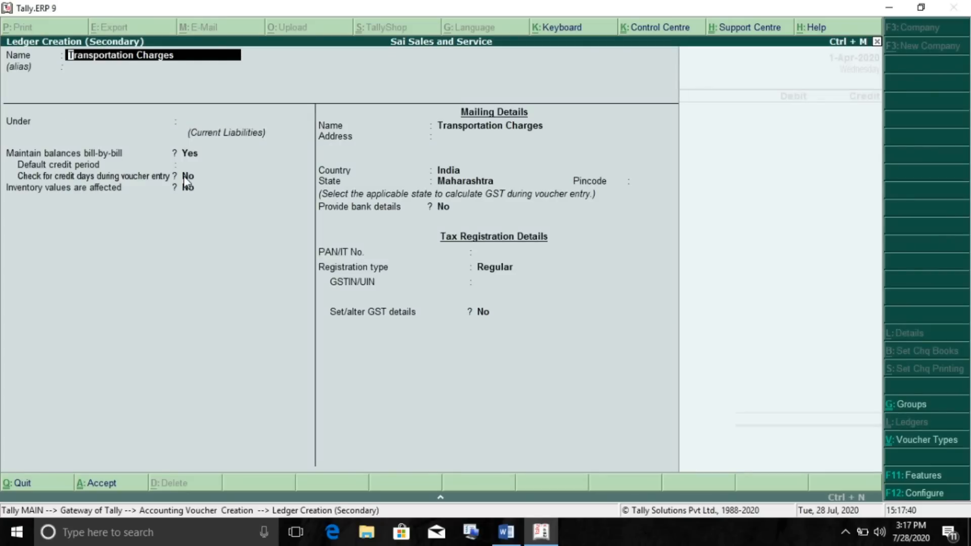
type("Carrage inward Transport")
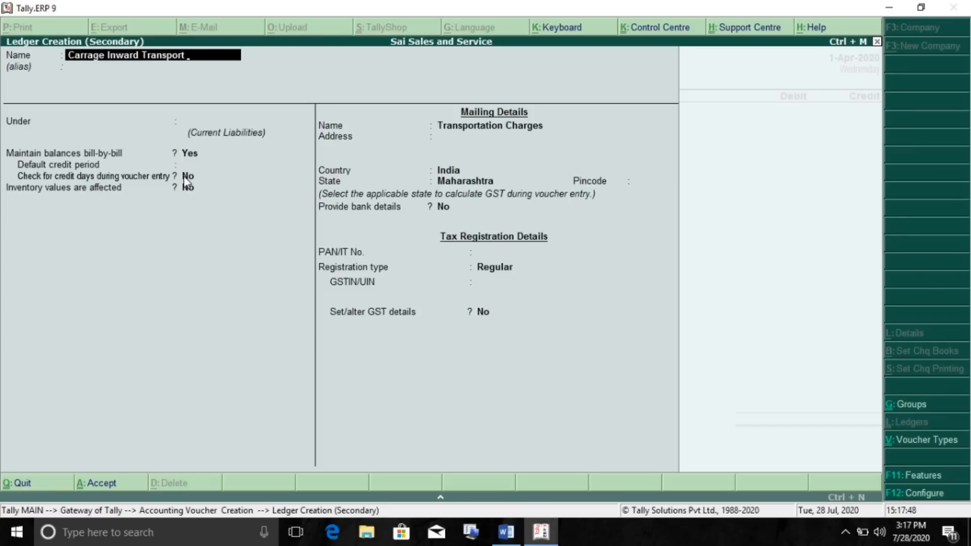
key("Return")
key("Return")
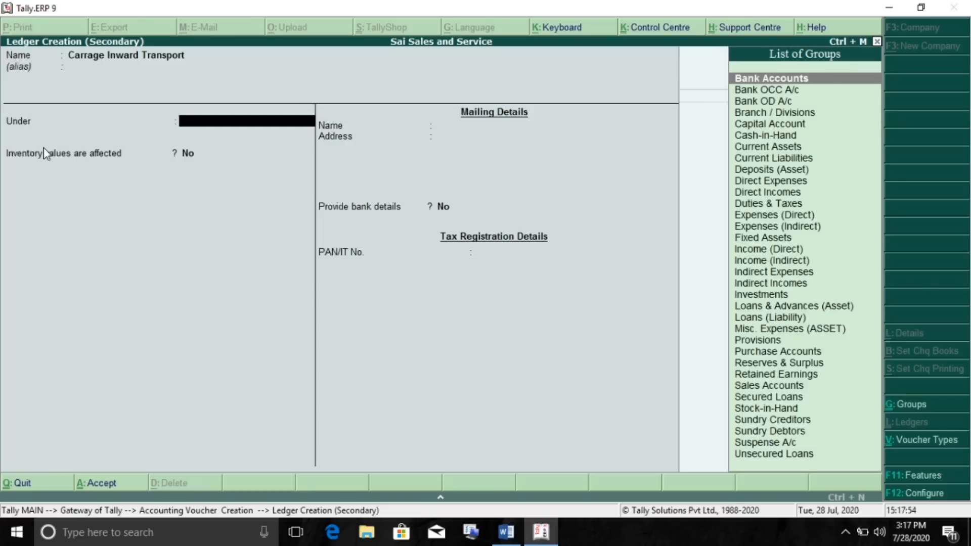
type("Di")
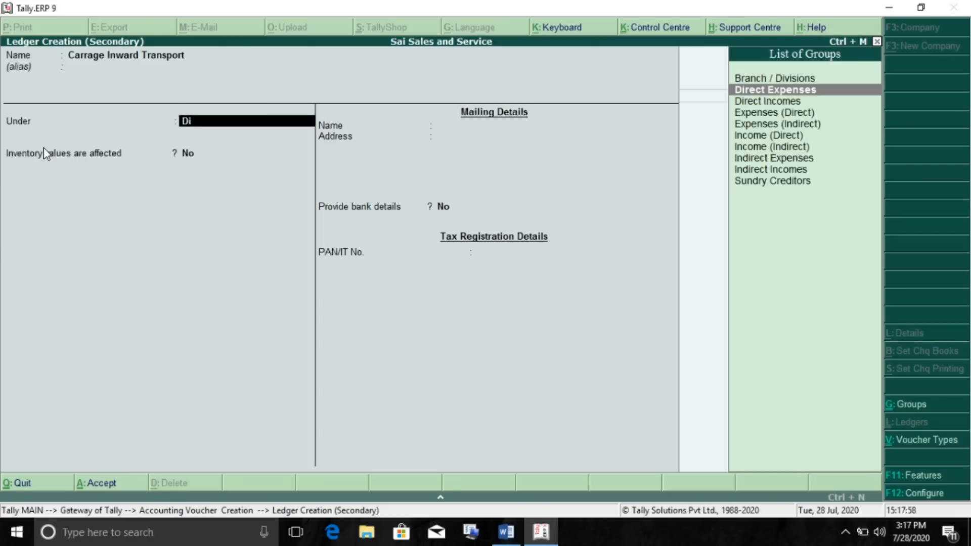
key("Return")
key("Return")
key("Return")
key("Return")
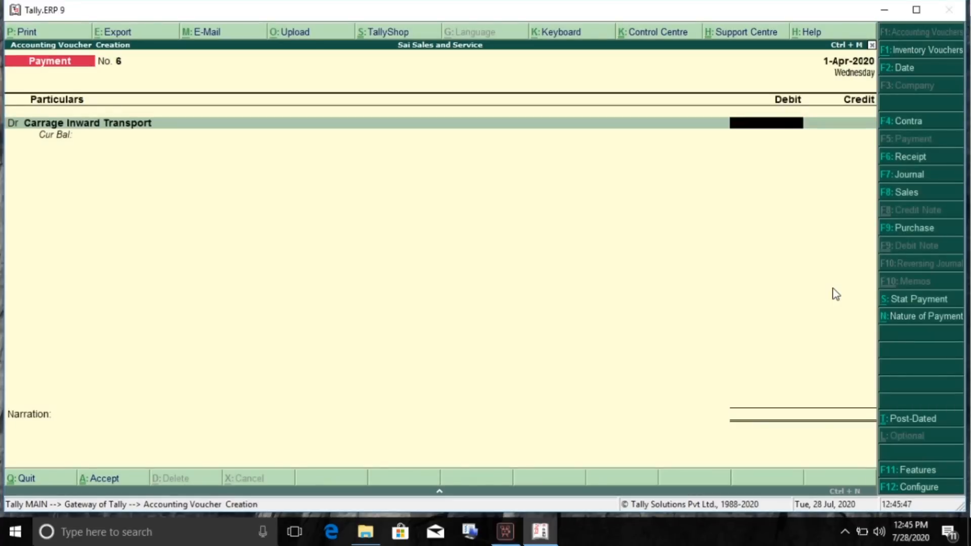
Debit Carrage Inward Transport with 400, credit ICICI Bank, and save the payment with the Cheque bank allocation
type("400")
key("Return")
key("Return")
type("Ba")
key("Return")
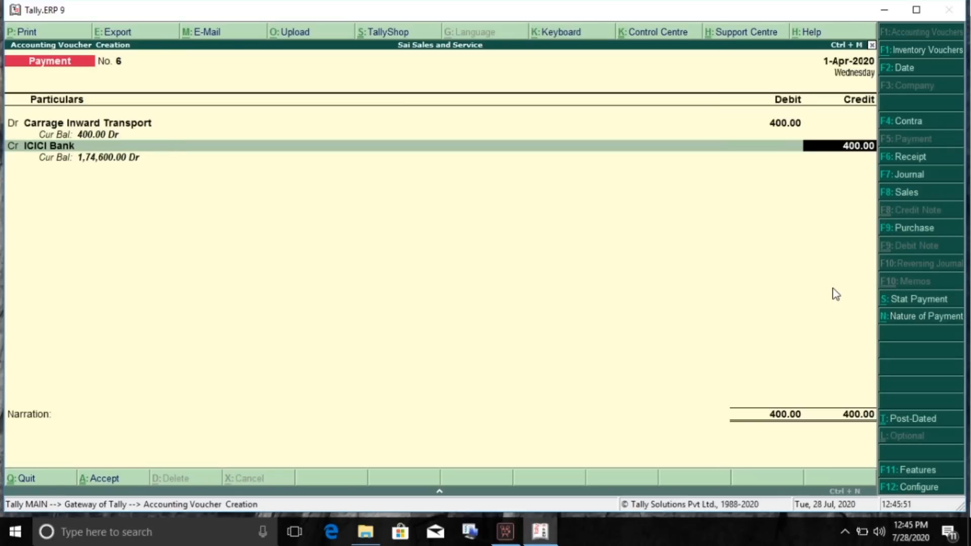
key("Return")
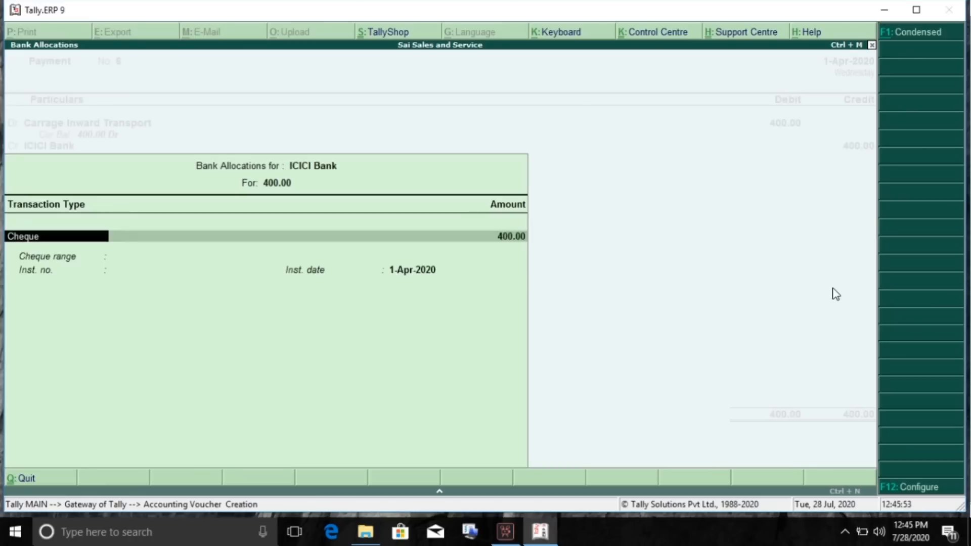
key("Return")
key("Return")
key("Return")
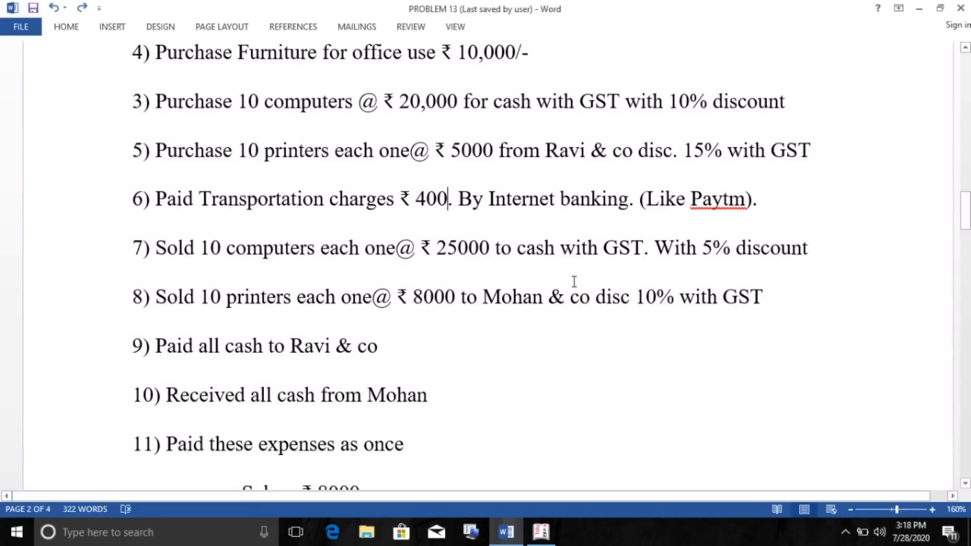
In the PROBLEM 13 Word document, read transaction 7 on the computer sale, including quantity, rate, GST and discount
scroll(574, 281, "down", 2)
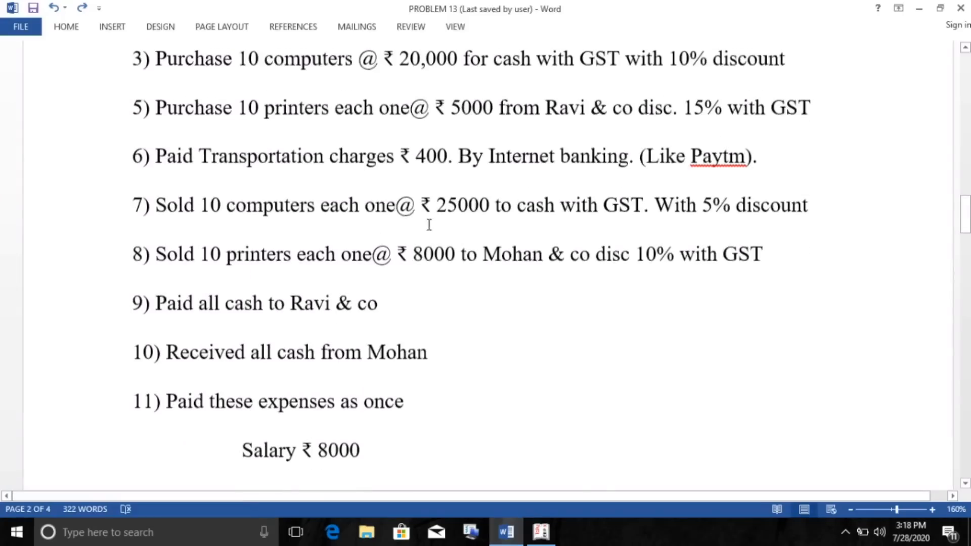
left_click_drag(155, 194, 729, 196)
left_click(706, 195)
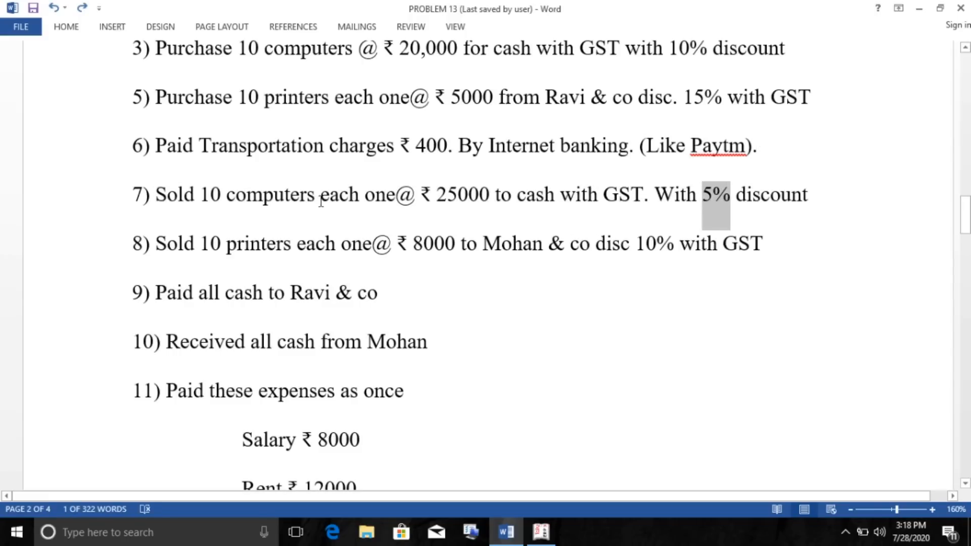
Back in Tally, start a sales voucher with Cash as the party account and accept the default party details
key("alt+Tab")
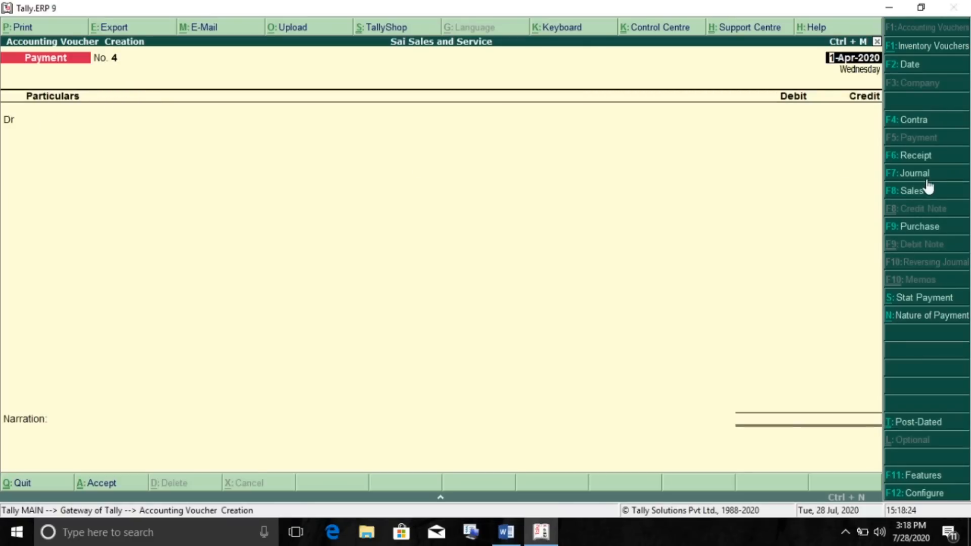
left_click(911, 192)
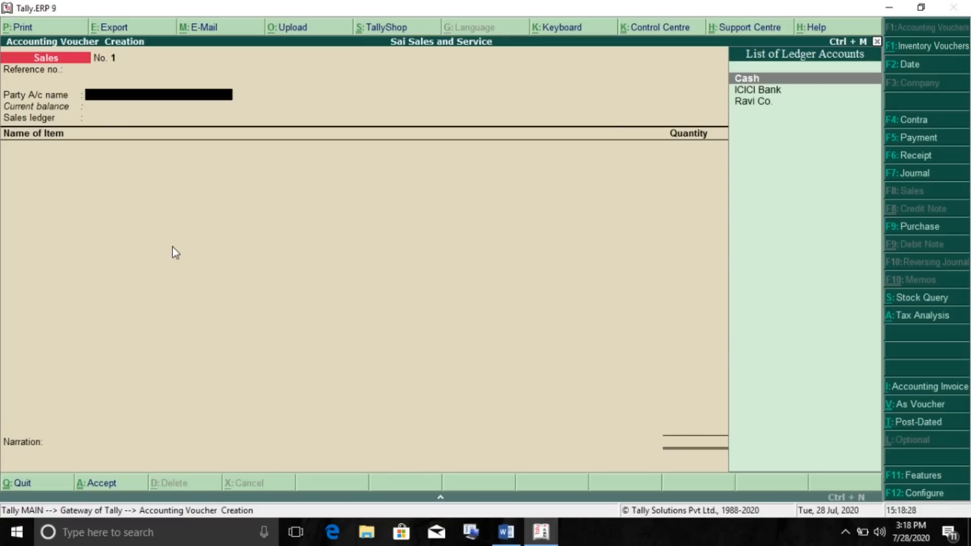
key("Return")
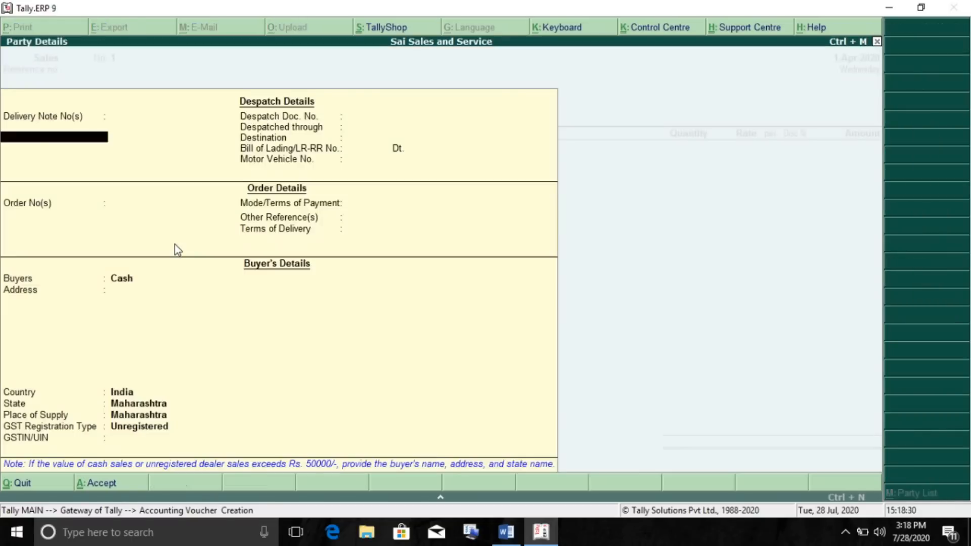
key("ctrl+a")
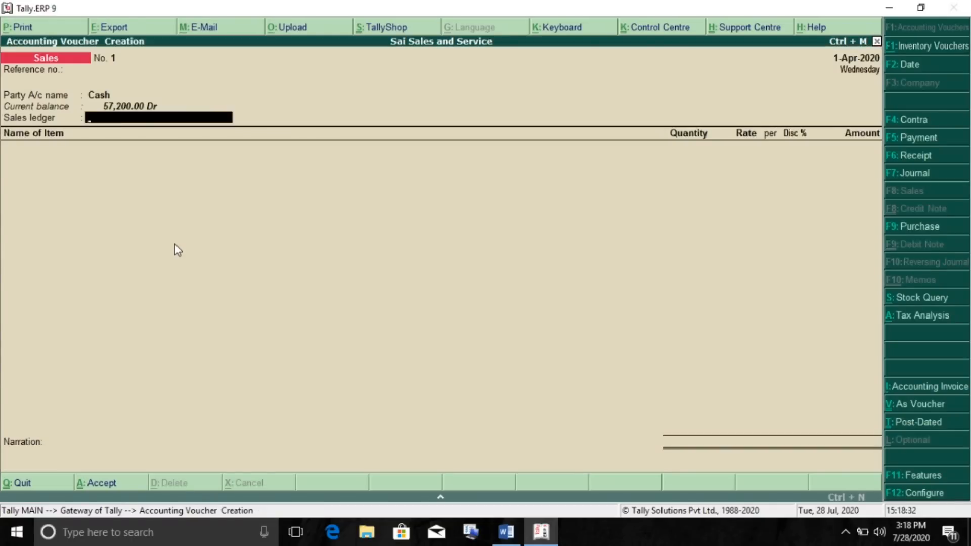
Create a sales ledger named "Sales A/c" under Sales Accounts with inventory values affected and GST applicable
key("alt+c")
type("Sales A/c")
key("Return")
type("sal")
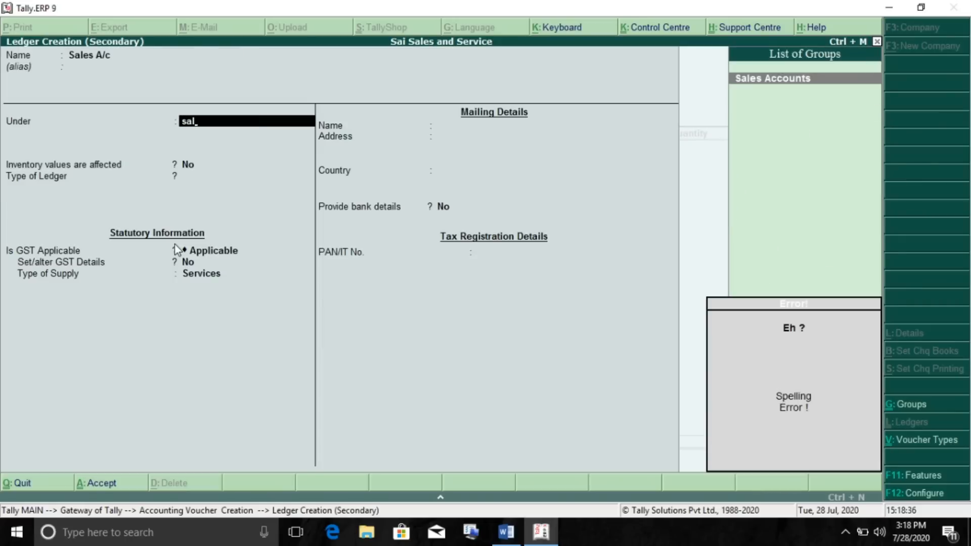
key("Return")
key("Return")
key("Return")
key("Return")
Set the Sales A/c GST details to Sales Taxable with 18% integrated tax, choose Goods as type of supply, and save the ledger
key("y")
key("Return")
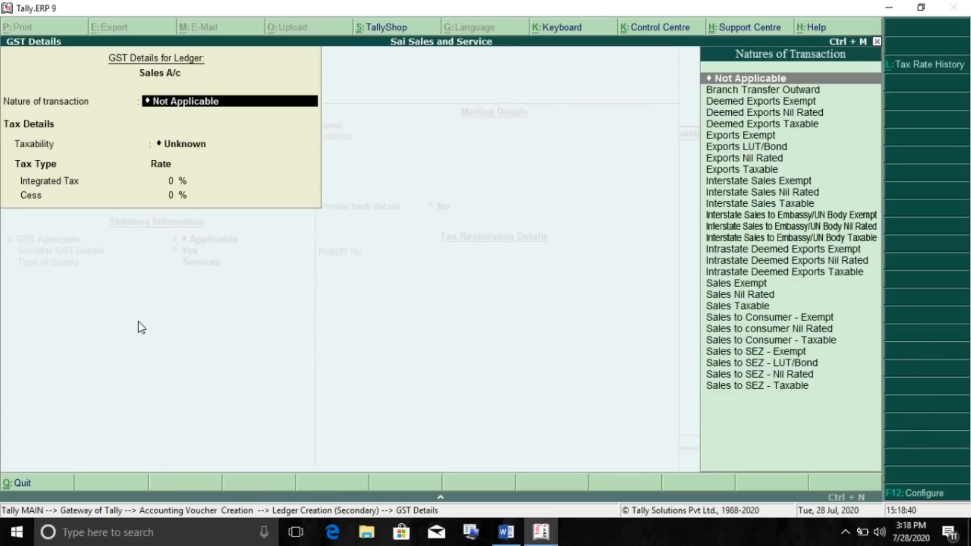
type("Sal")
key("Down")
key("Down")
key("Return")
type("18")
key("Return")
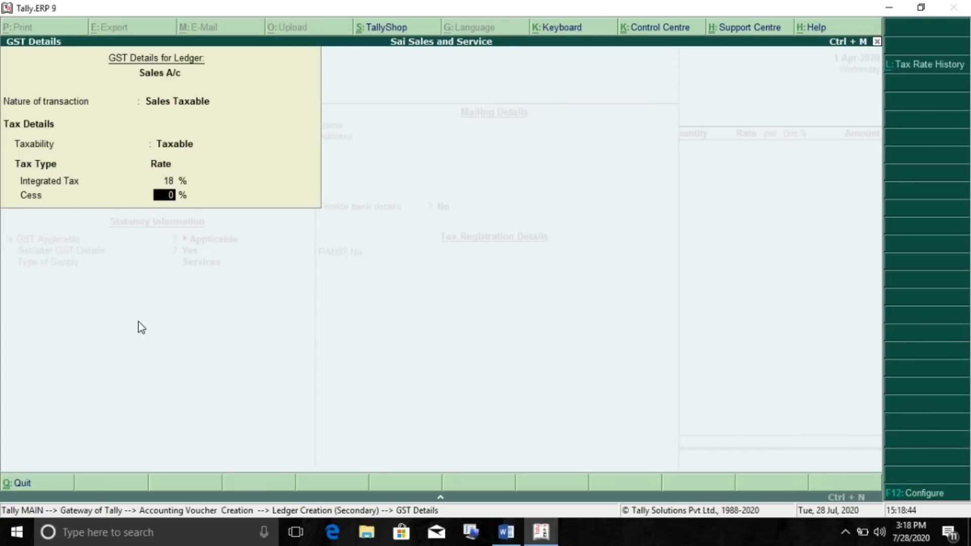
key("Return")
key("Up")
key("Return")
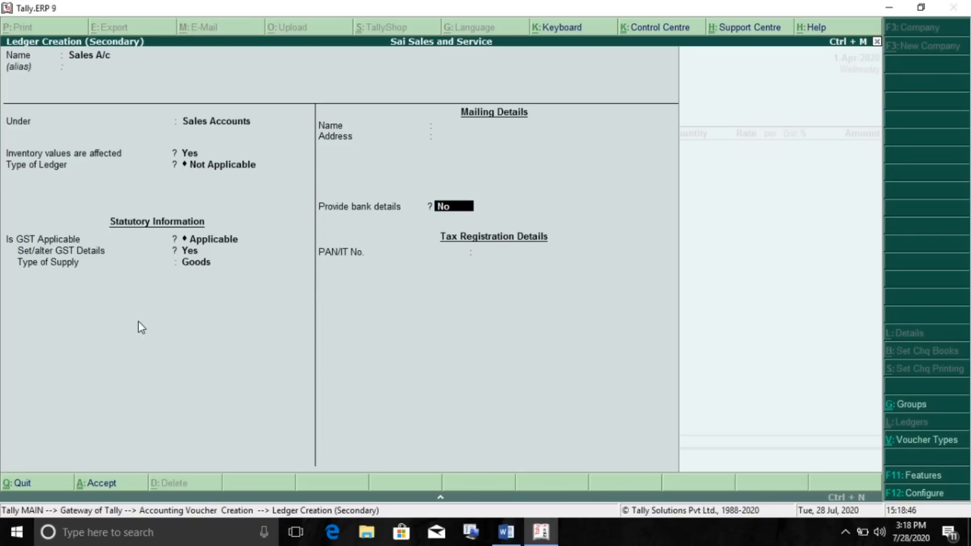
key("ctrl+a")
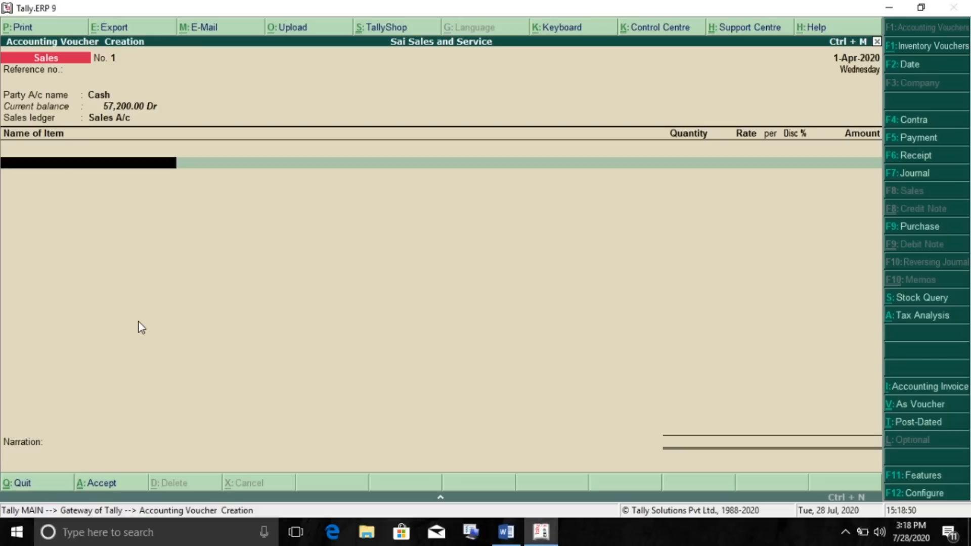
Add the Computer item to the sales voucher with 10 Nos at a rate of 25,000 and a 5% discount
key("Down")
key("Return")
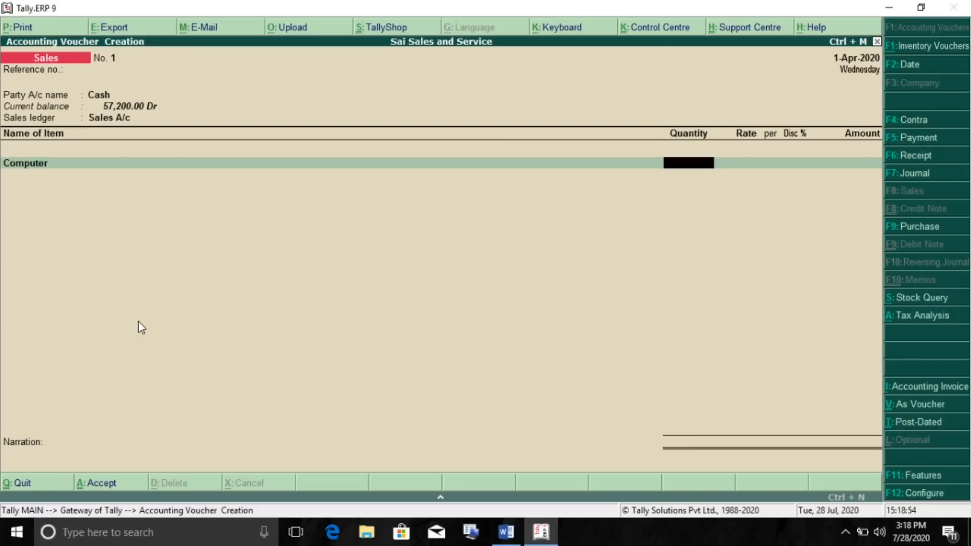
type("10")
key("Return")
type("25000")
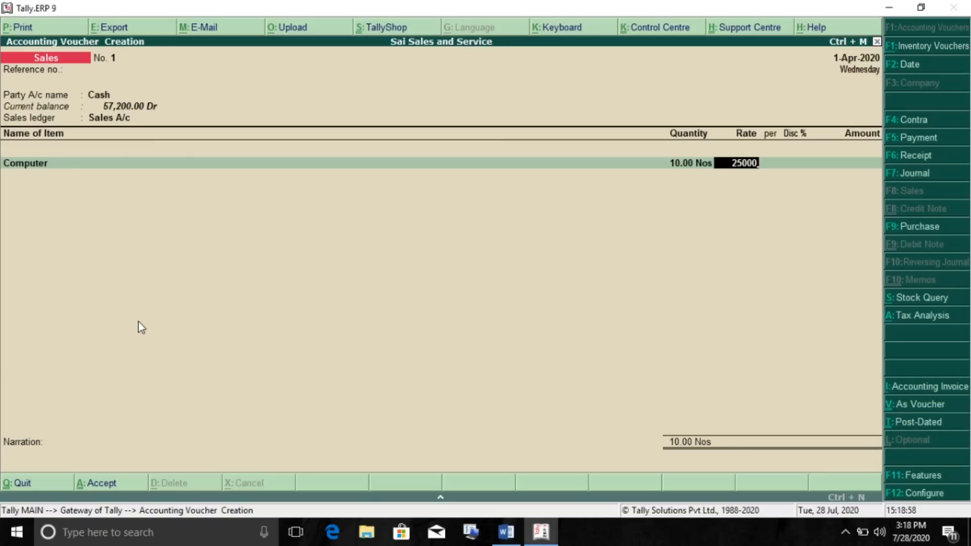
key("Return")
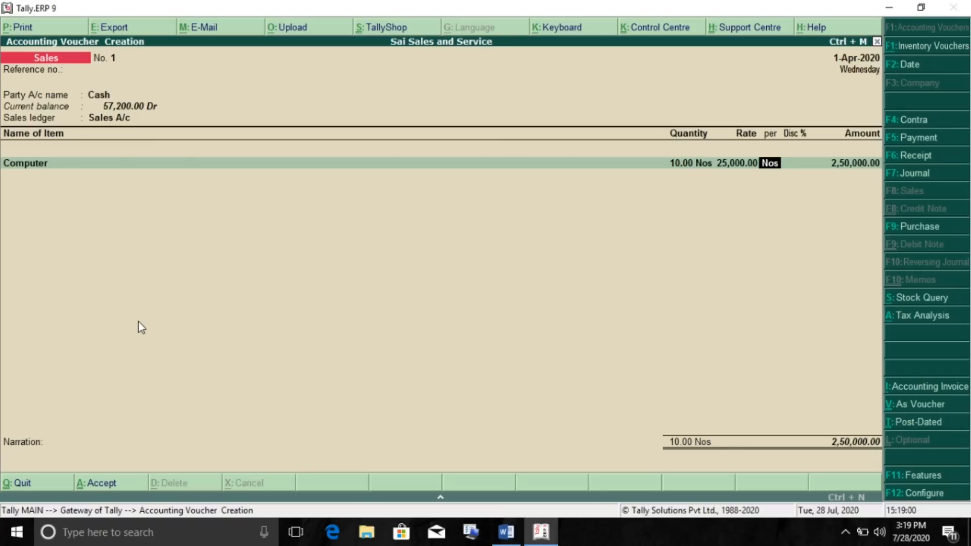
key("Return")
type("5")
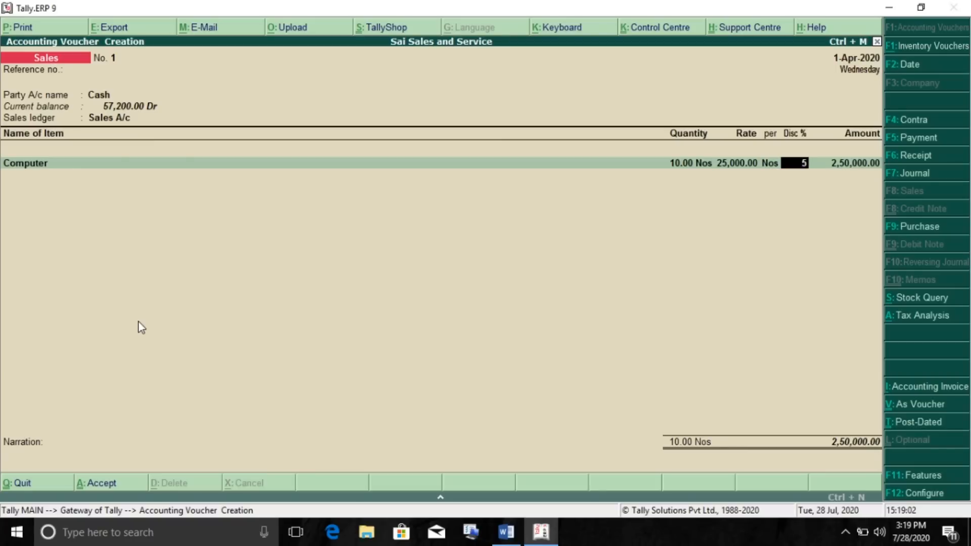
key("Return")
key("Return")
key("Return")
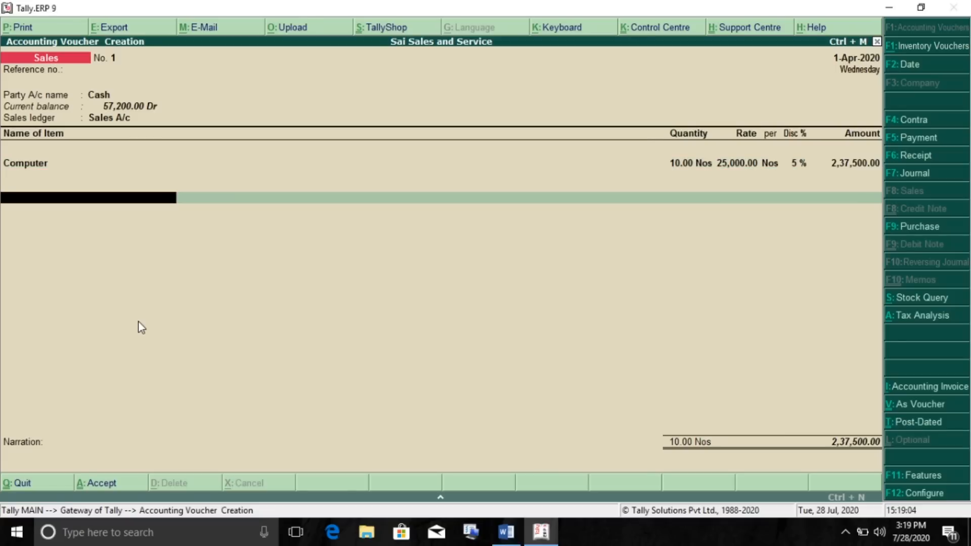
Add the CGST and SGST ledgers at 9% each to the Computer sales voucher and save it without a narration
type("c")
key("Down")
key("Down")
key("Up")
key("Return")
key("Return")
type("sg")
key("Return")
key("Return")
key("Return")
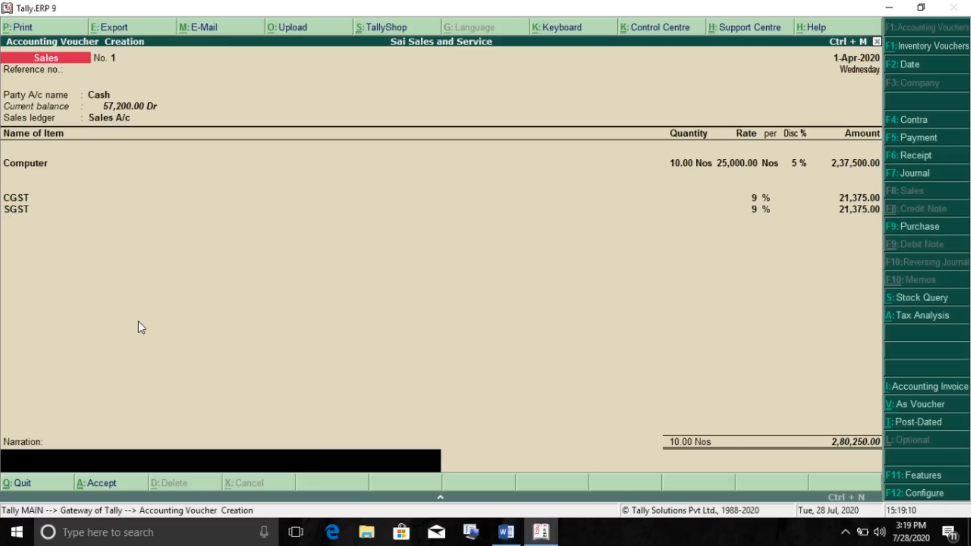
key("Return")
key("Return")
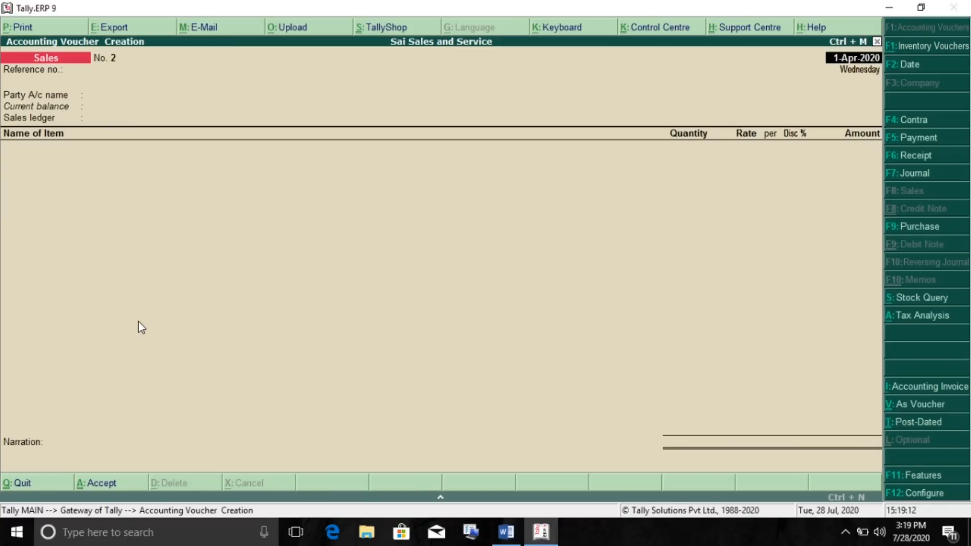
Switch to the Word problem document and read transaction 8 on the sale of printers
key("alt+Tab")
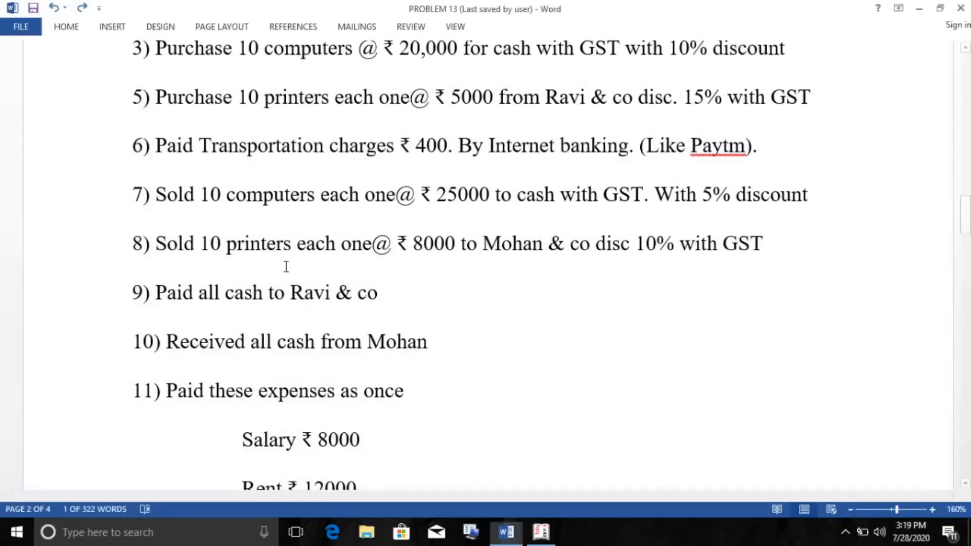
left_click_drag(158, 246, 641, 248)
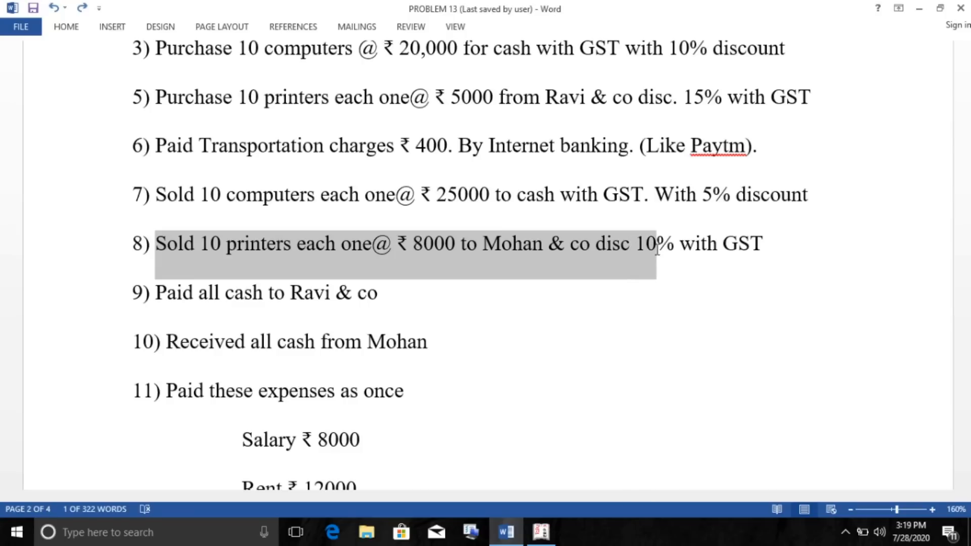
left_click(641, 248)
left_click_drag(762, 244, 146, 248)
left_click(456, 260)
Back in Tally, create a "Mohan and Co" ledger under Sundry Debtors as the new sales voucher's party and accept the default party details
key("alt+Tab")
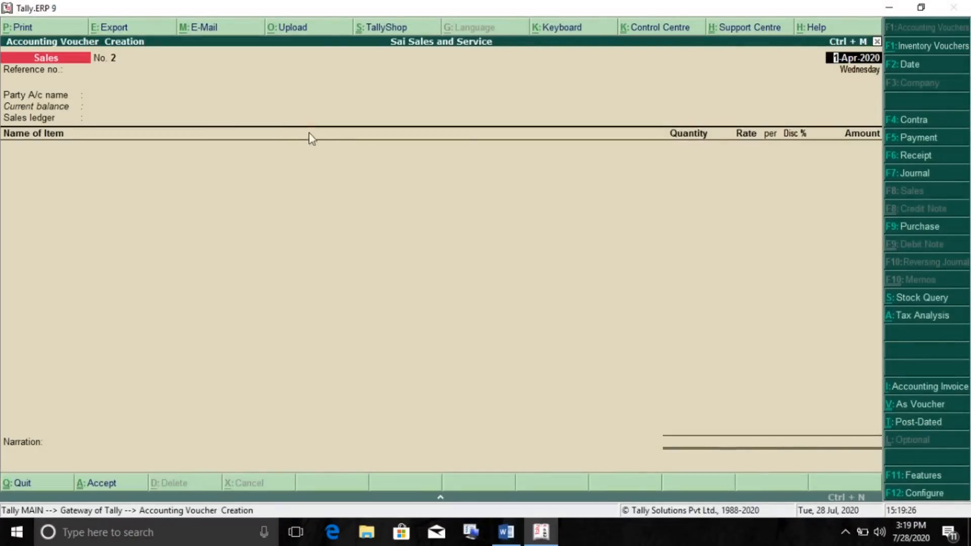
key("Return")
key("Return")
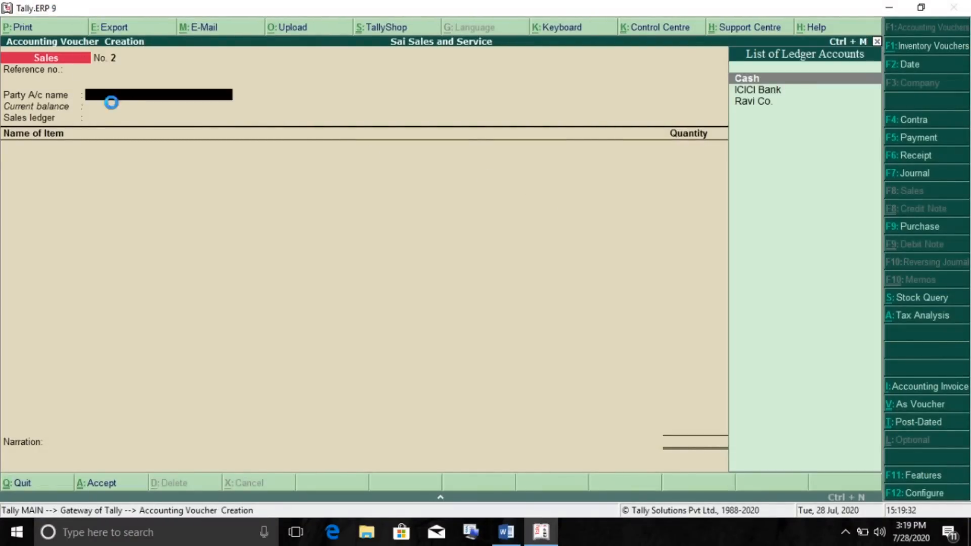
key("alt+c")
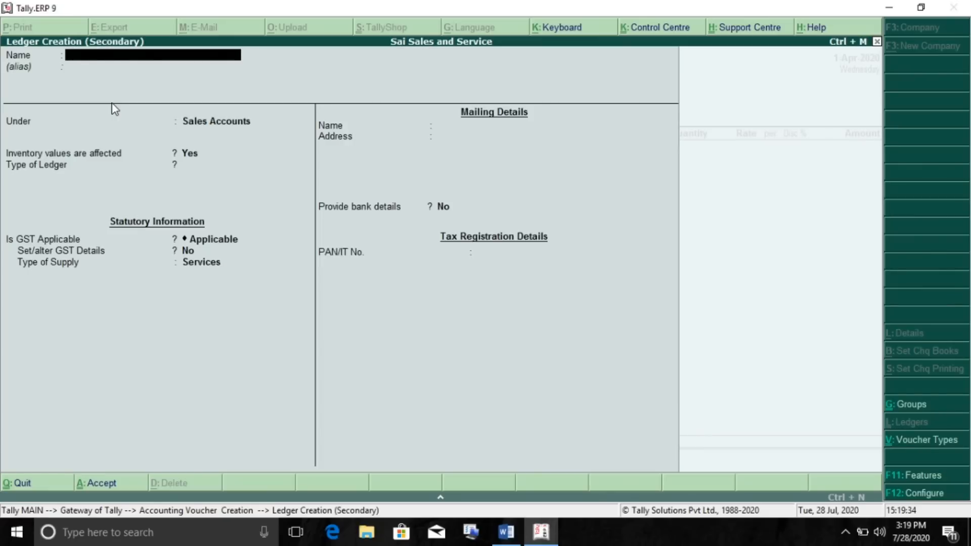
key("ctrl+a")
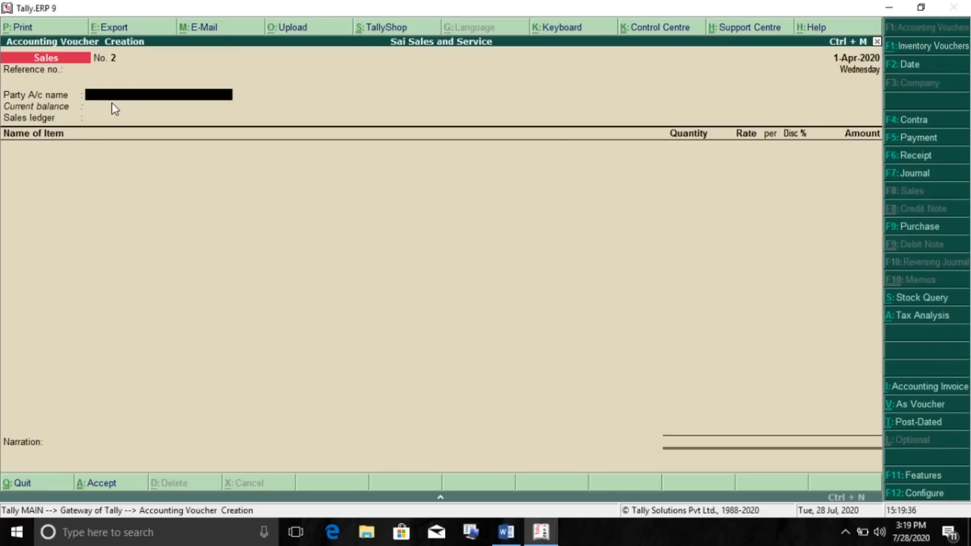
key("alt+c")
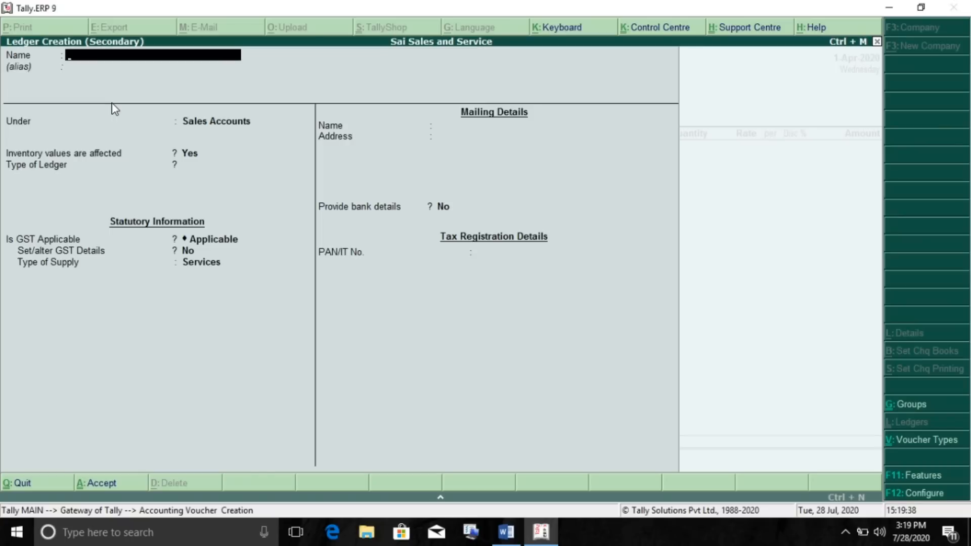
type("Mohan and Co")
key("Return")
type("Sun")
key("Down")
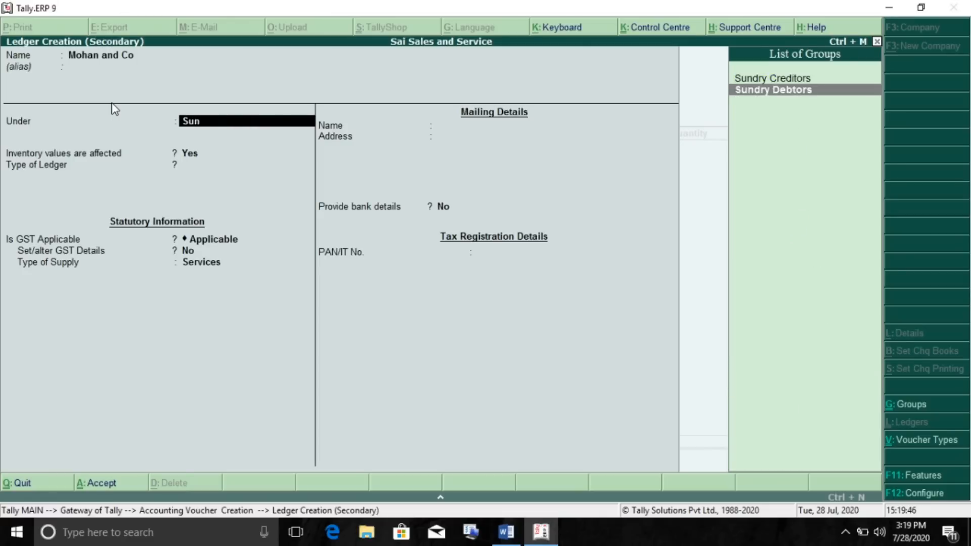
key("Return")
key("ctrl+a")
key("Return")
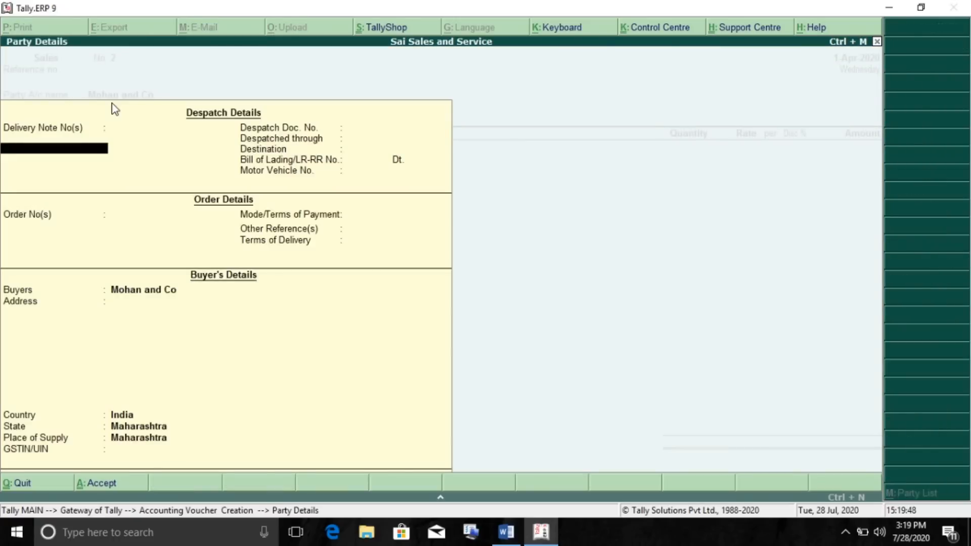
key("ctrl+a")
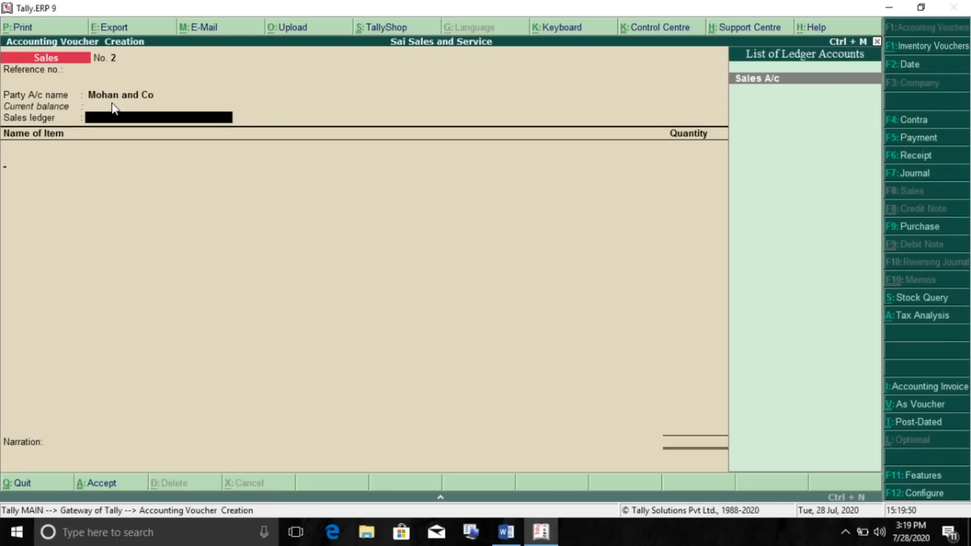
Choose Sales A/c as the sales ledger and add the Printer item with 10 Nos at a rate of 8,000 and a 10% discount
key("Return")
key("Down")
key("Return")
type("10")
key("Return")
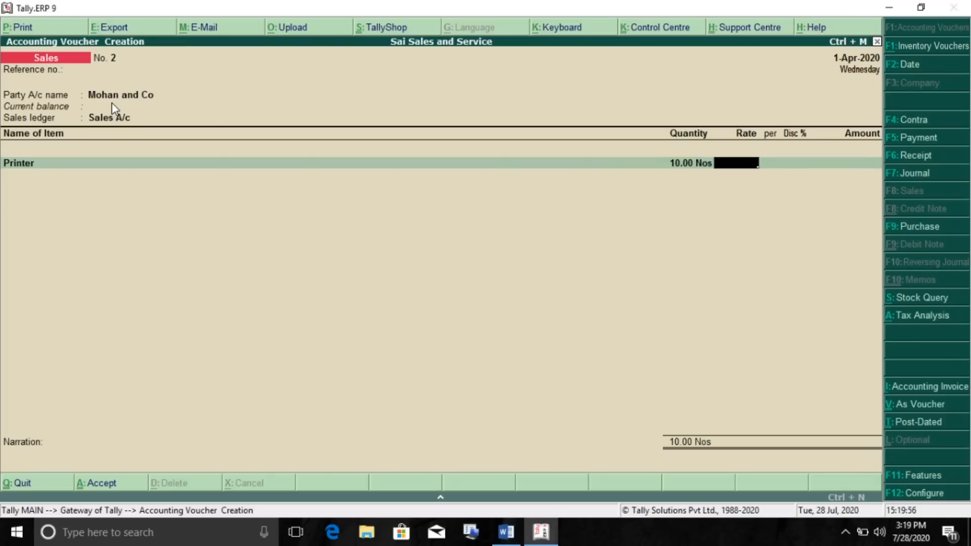
type("8000")
key("Return")
key("Return")
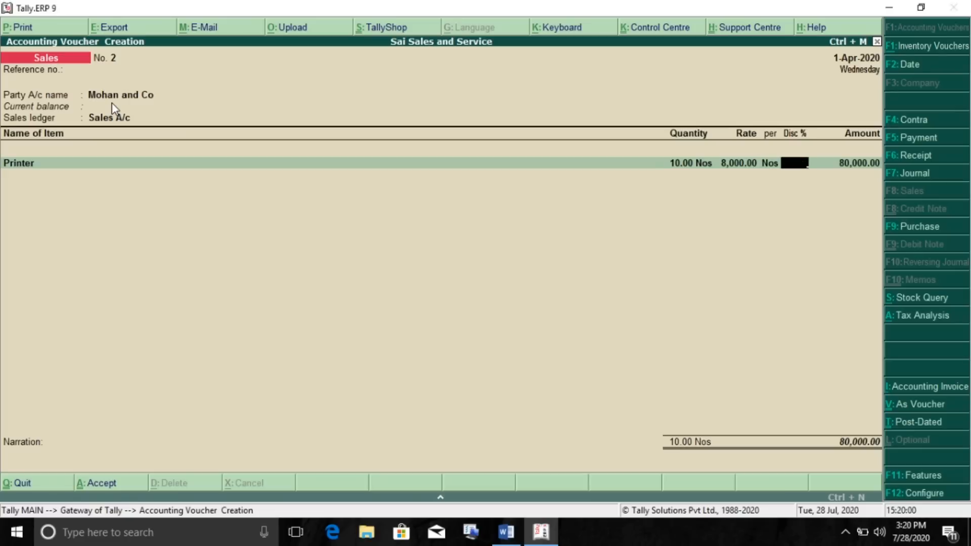
type("10")
key("Return")
key("Return")
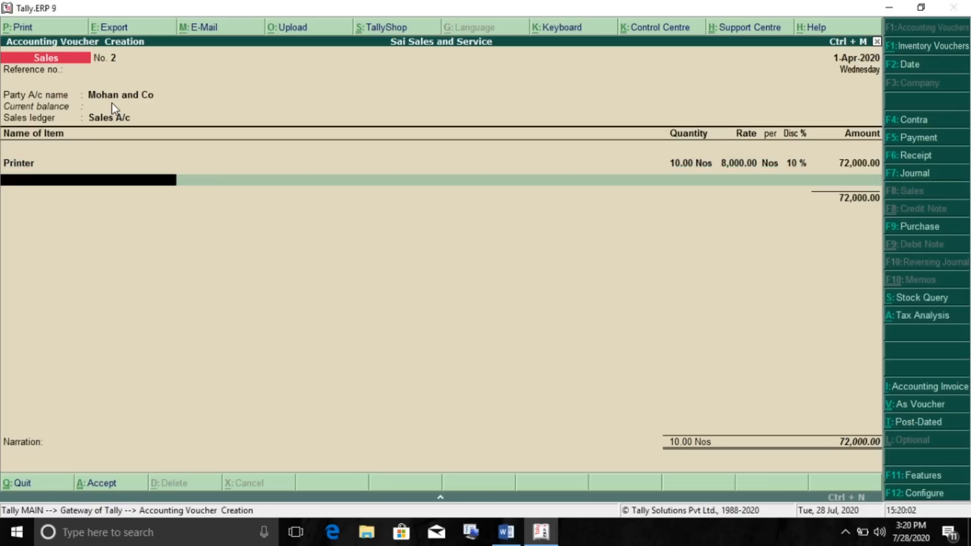
Apply the CGST and SGST ledgers at 9% each to the Mohan and Co sales voucher and save it
type("c")
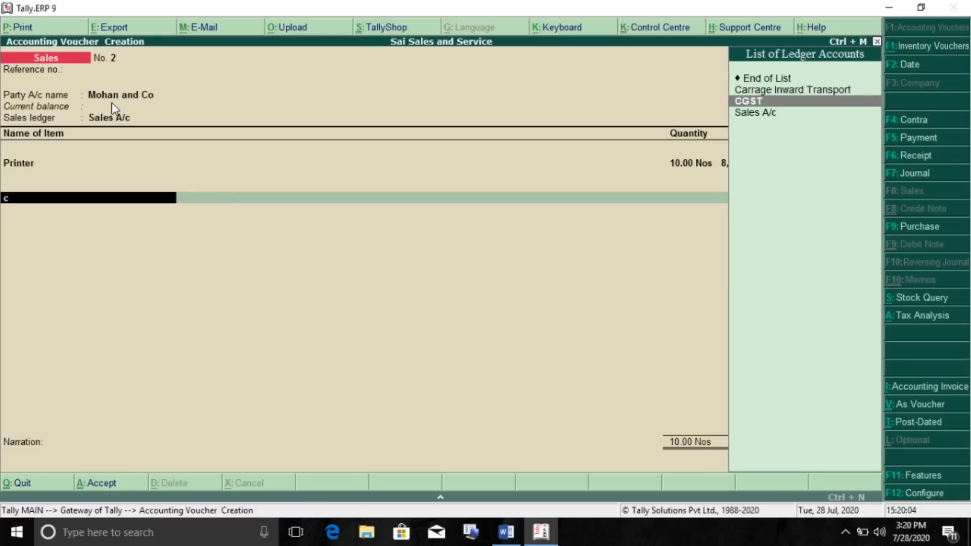
type("g")
key("Return")
key("Return")
type("Sg")
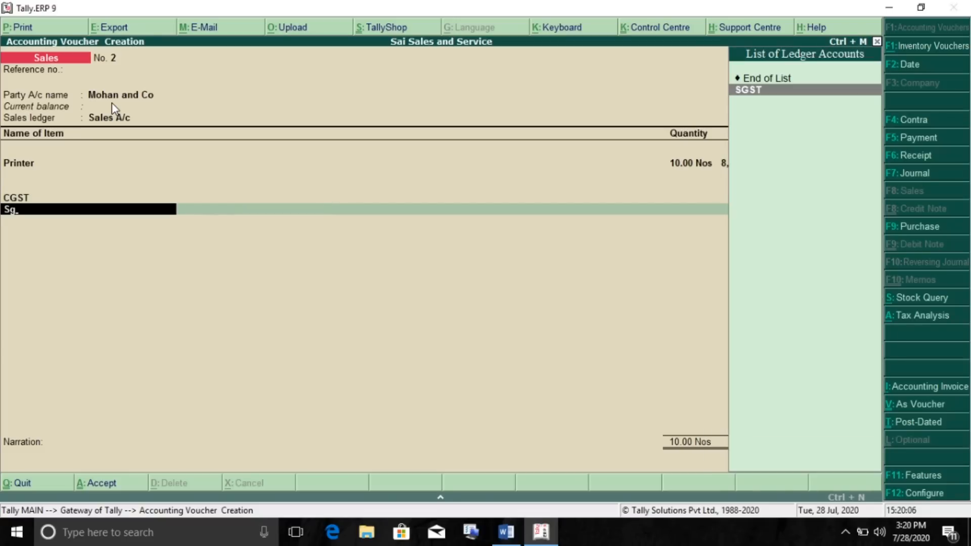
key("Return")
key("Return")
key("Return")
key("Return")
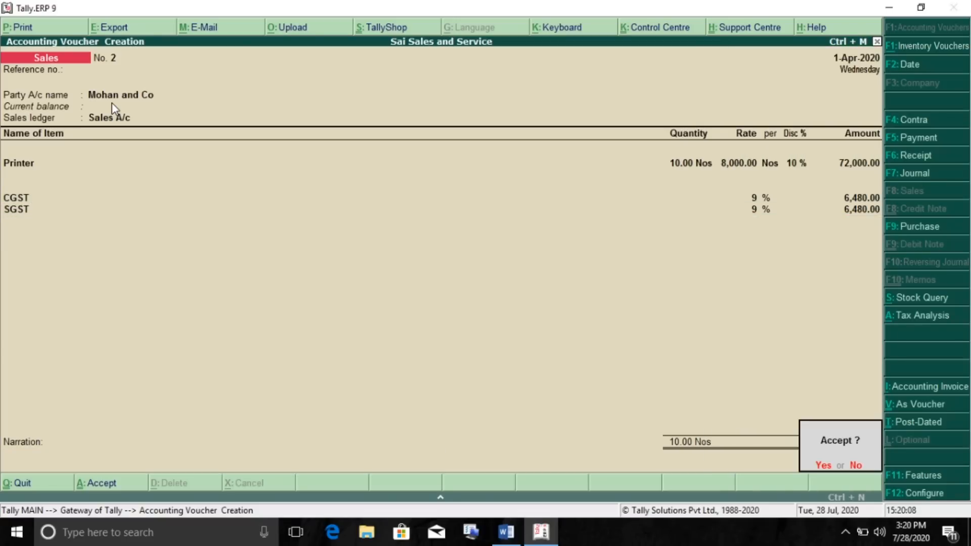
key("Return")
Switch to the Word problem document and read transaction 9 on the payment to Ravi & co
key("alt+Tab")
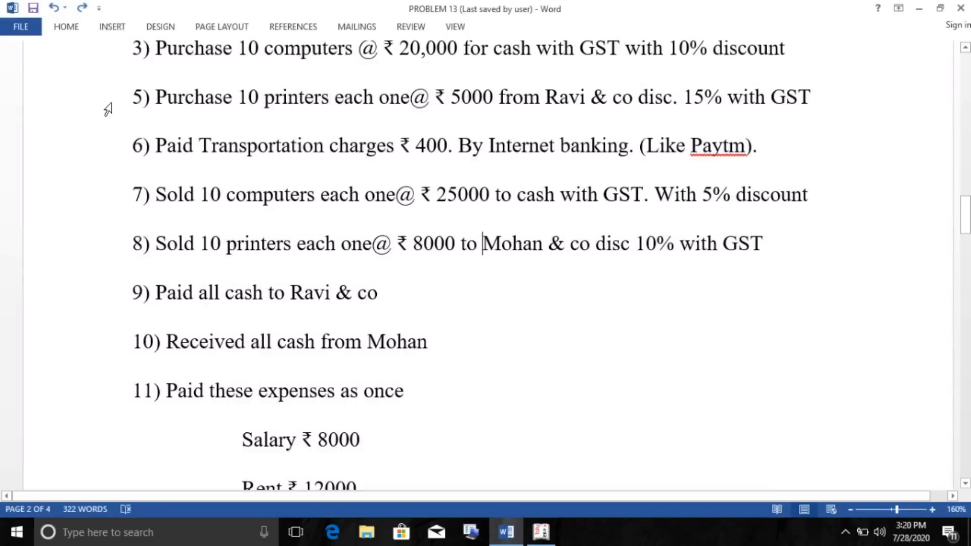
scroll(466, 294, "up", 1)
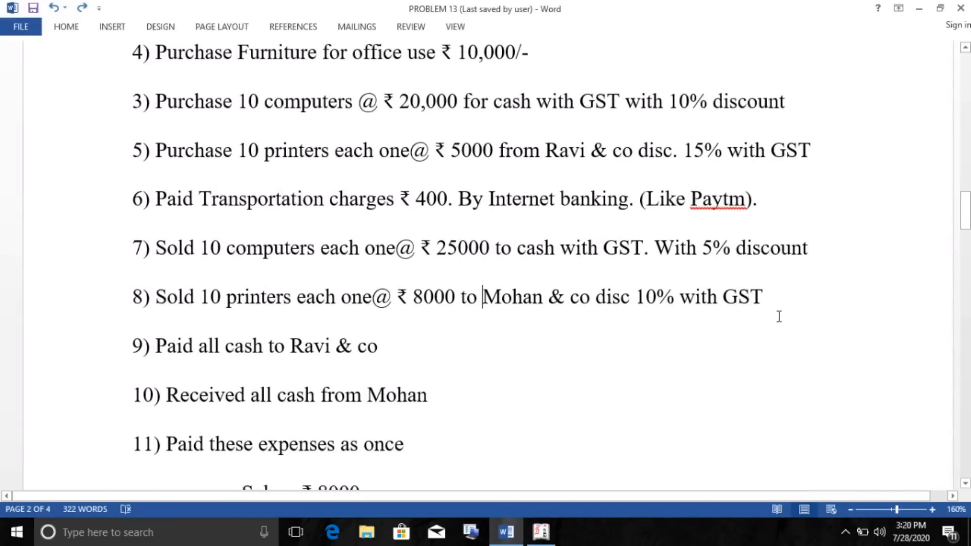
scroll(283, 334, "down", 2)
left_click(240, 385)
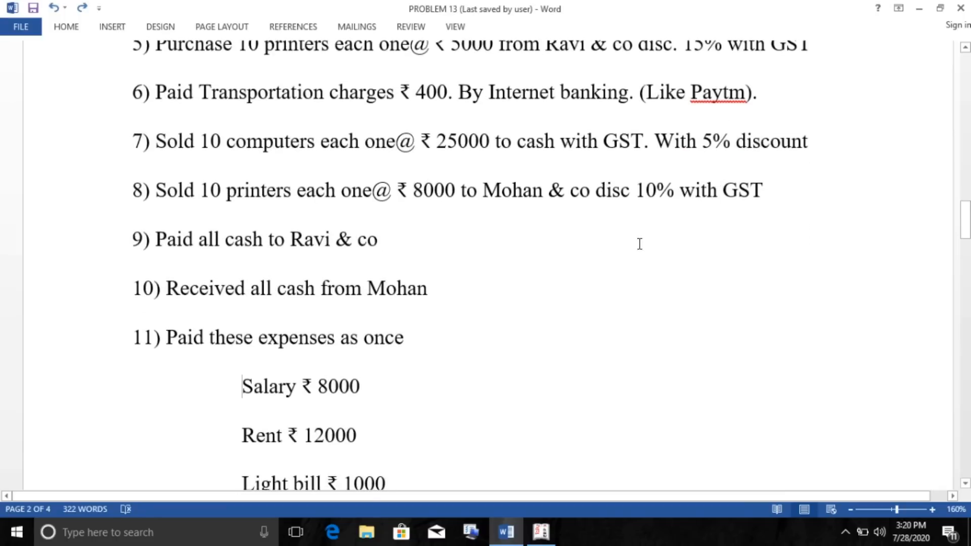
left_click_drag(390, 238, 144, 241)
left_click(445, 254)
Back in Tally, start a payment voucher and debit Ravi Co. with 50,150, allocated as Agst Ref to bill 2
key("alt+Tab")
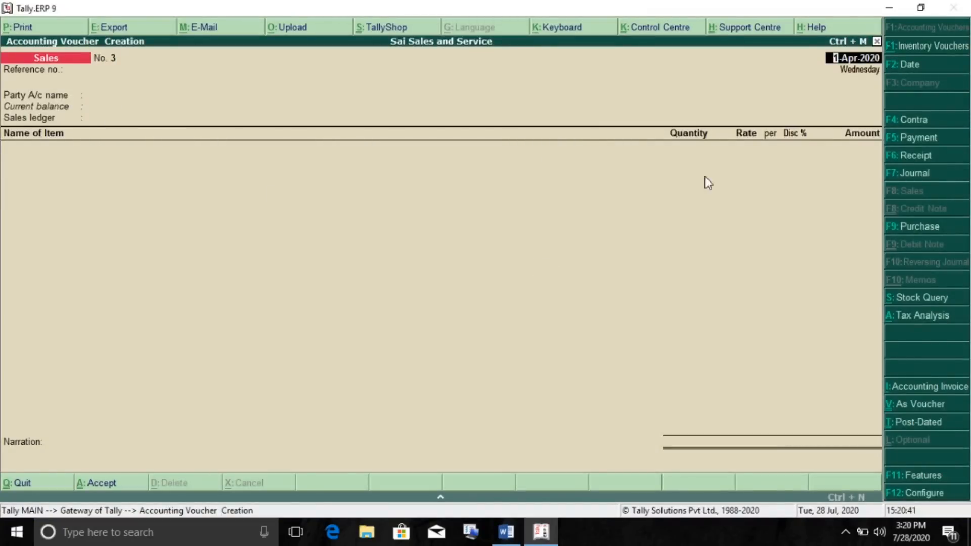
left_click(930, 141)
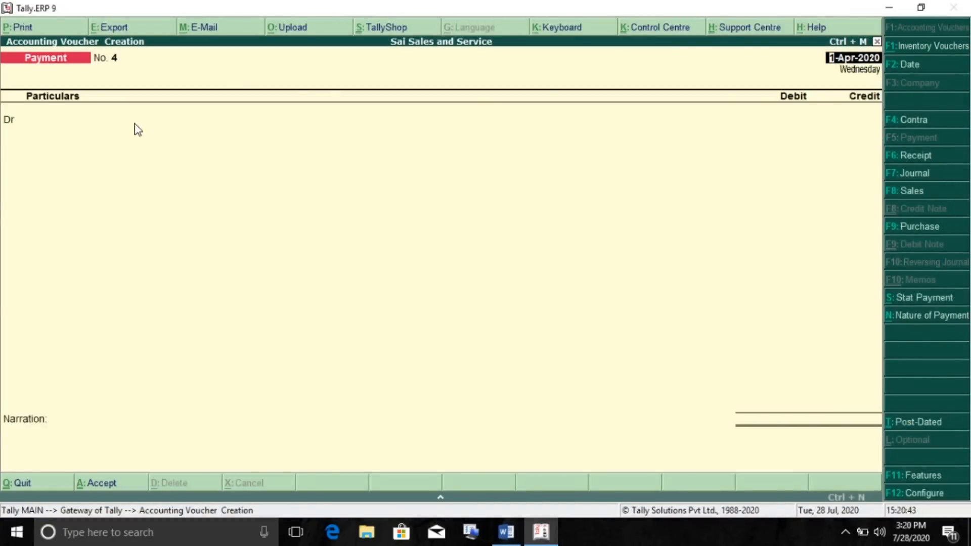
key("Return")
type("Ra")
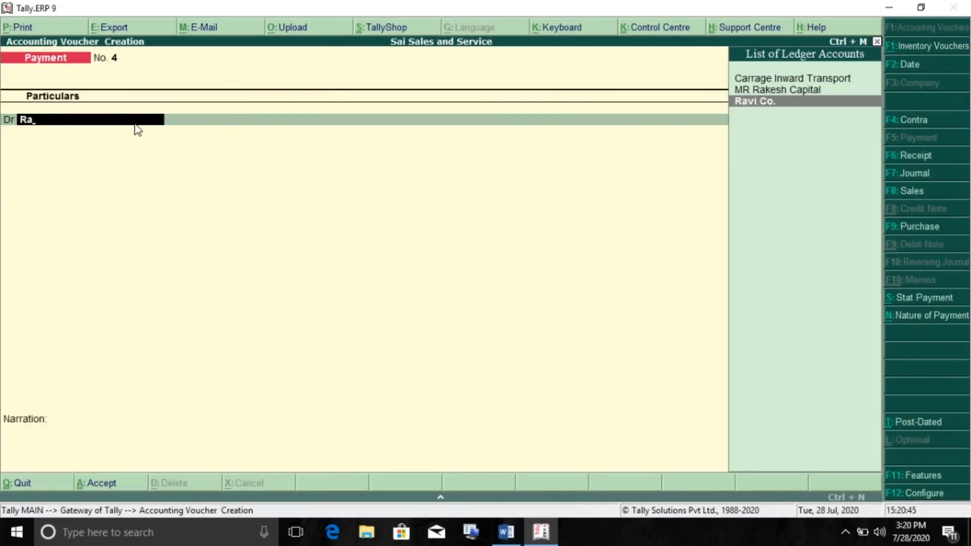
key("Return")
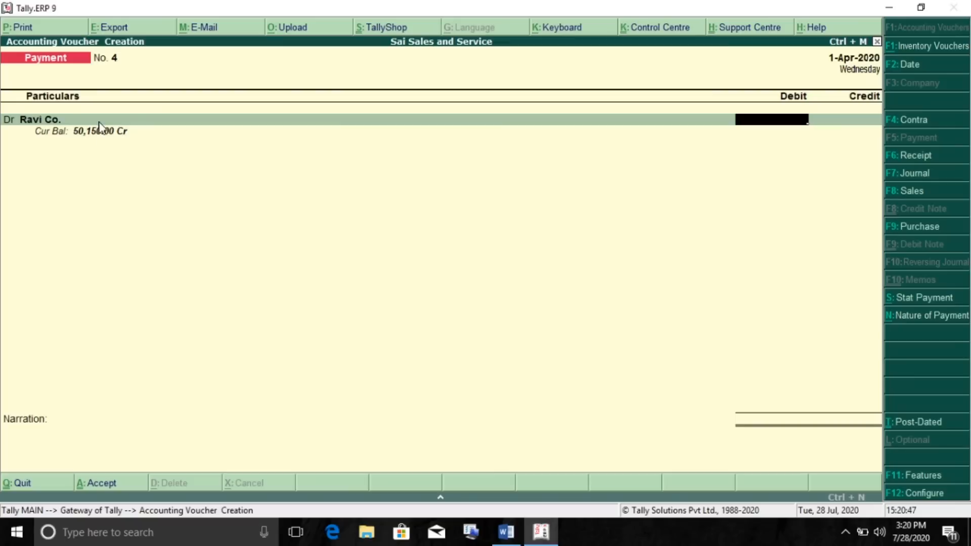
type("50,150")
key("Return")
key("Return")
key("Return")
key("Return")
key("Return")
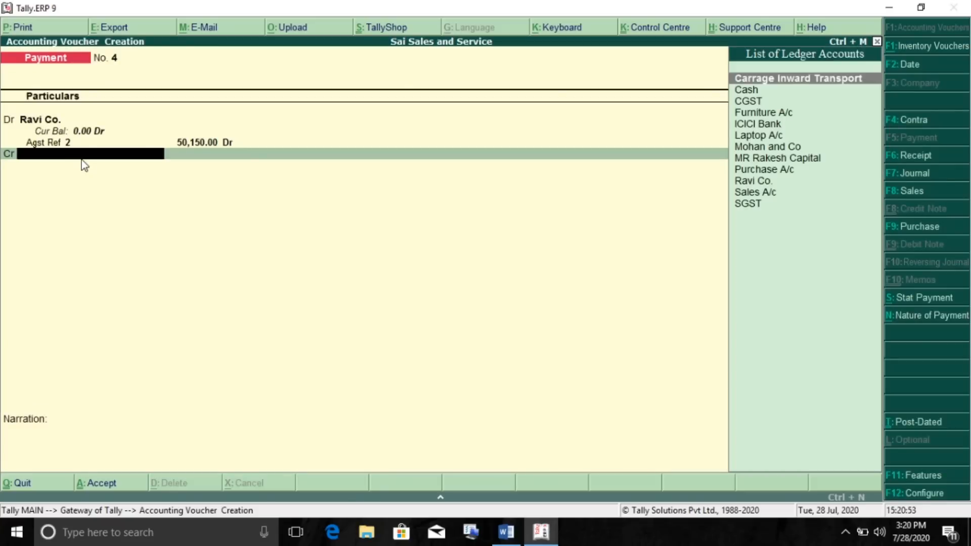
Credit the Cash ledger with 50,150 in the payment voucher and save it without a narration
type("Cash")
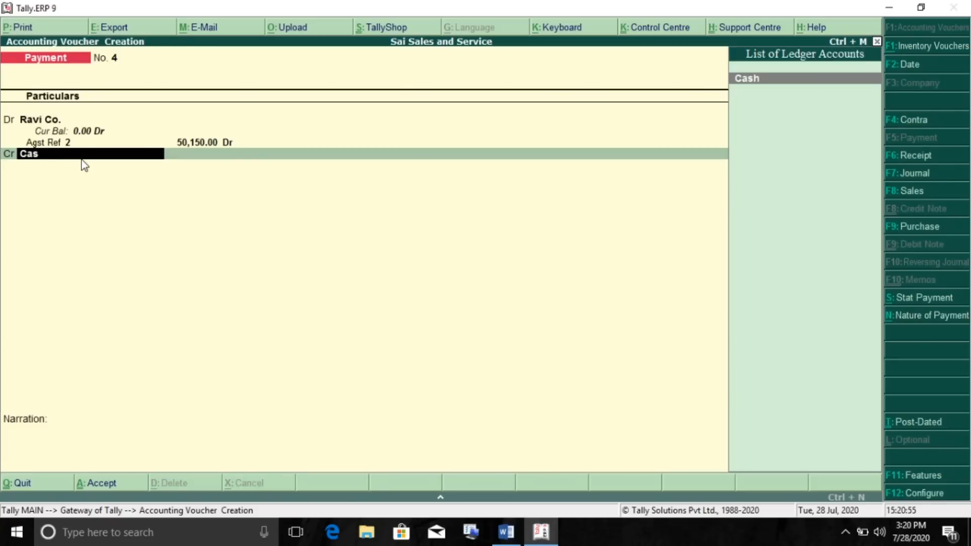
key("Return")
key("Return")
key("Return")
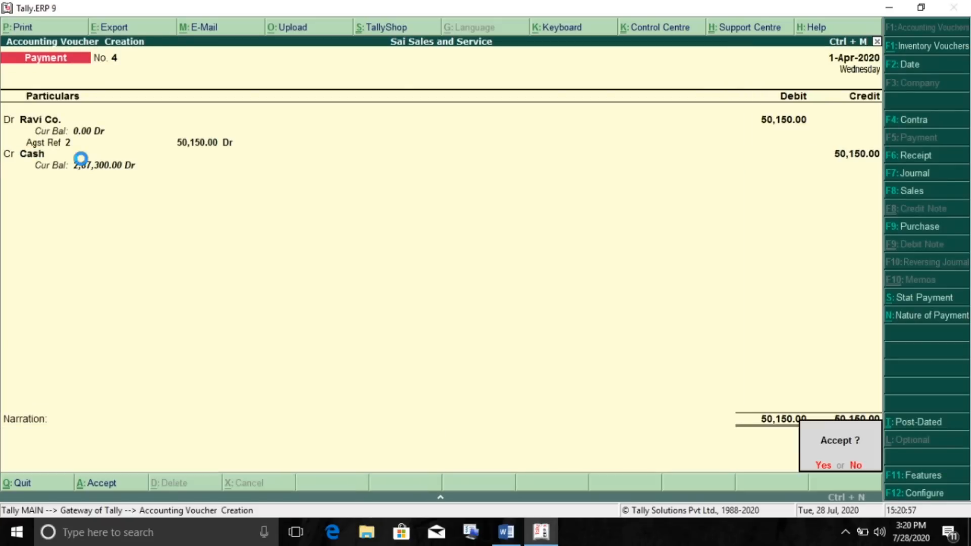
key("Return")
Switch to the Word problem document and read transaction 10 on the cash received from Mohan
key("alt+Tab")
scroll(197, 133, "down", 3)
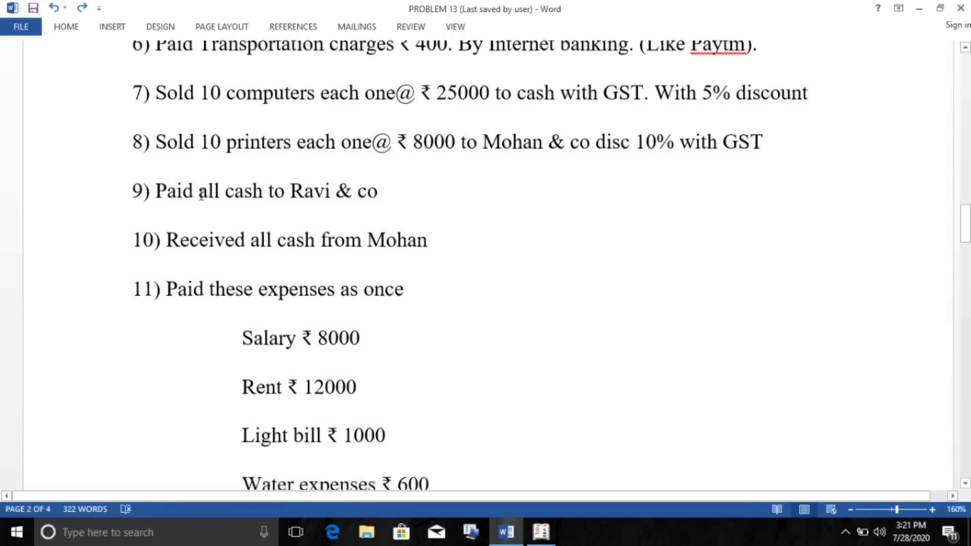
left_click_drag(166, 129, 411, 136)
Back in Tally, start a receipt voucher and credit Mohan and Co with 84,960
key("alt+Tab")
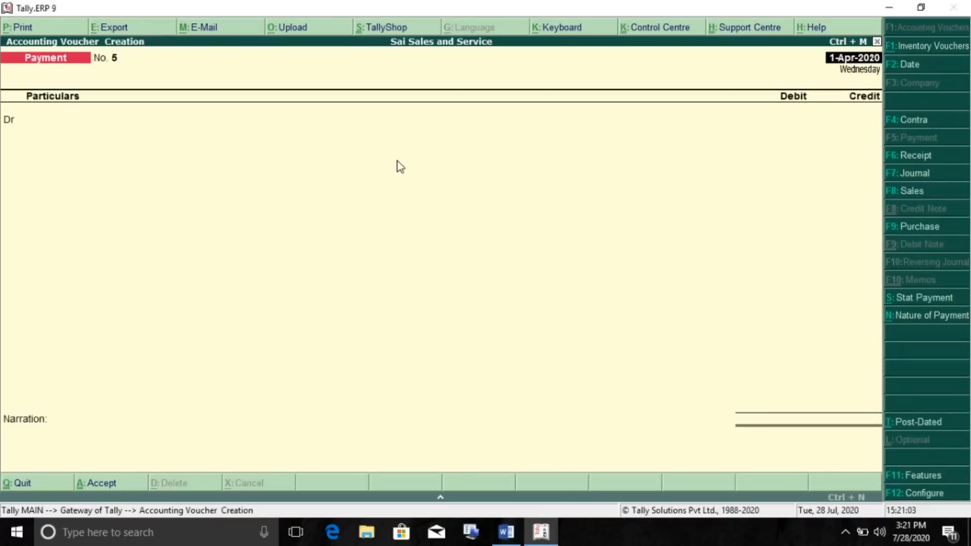
left_click(72, 123)
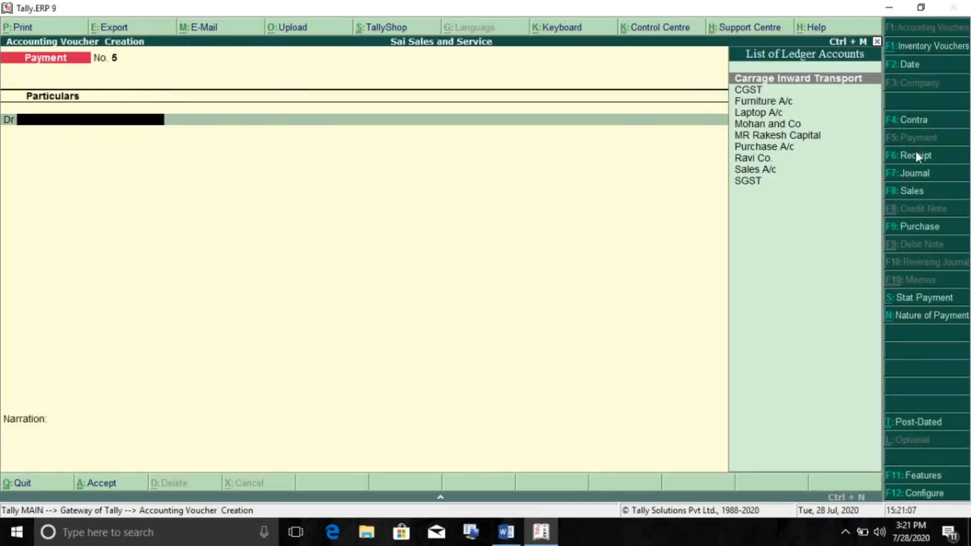
left_click(881, 162)
left_click(69, 120)
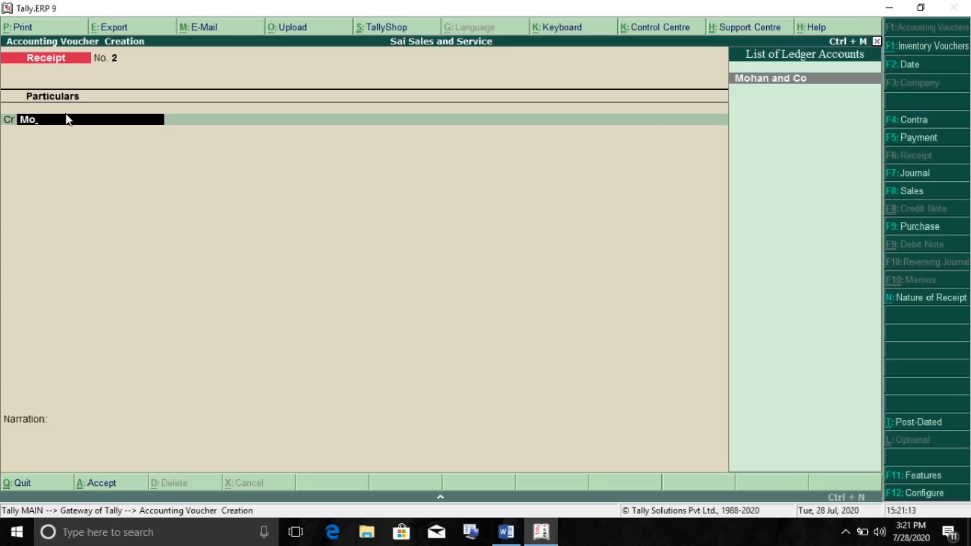
key("Return")
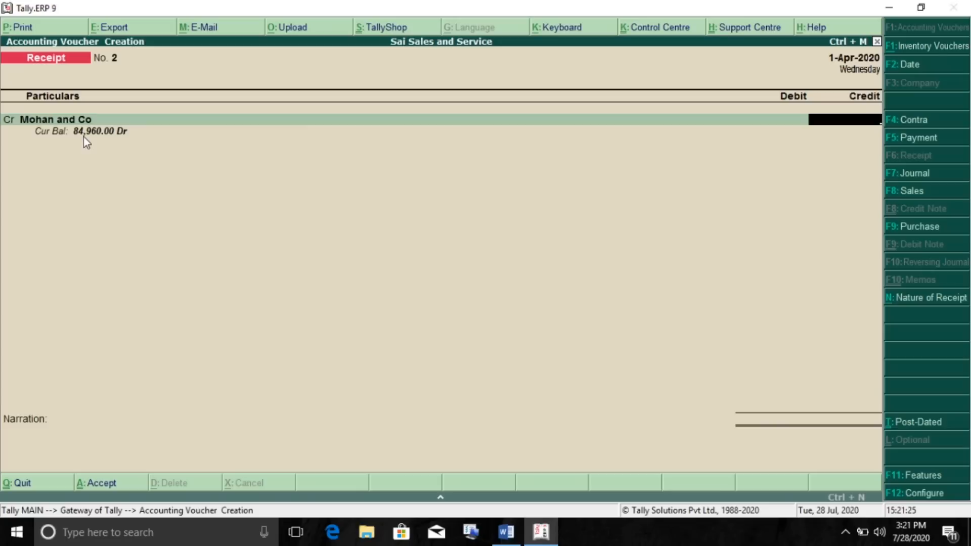
type("84,960")
key("Return")
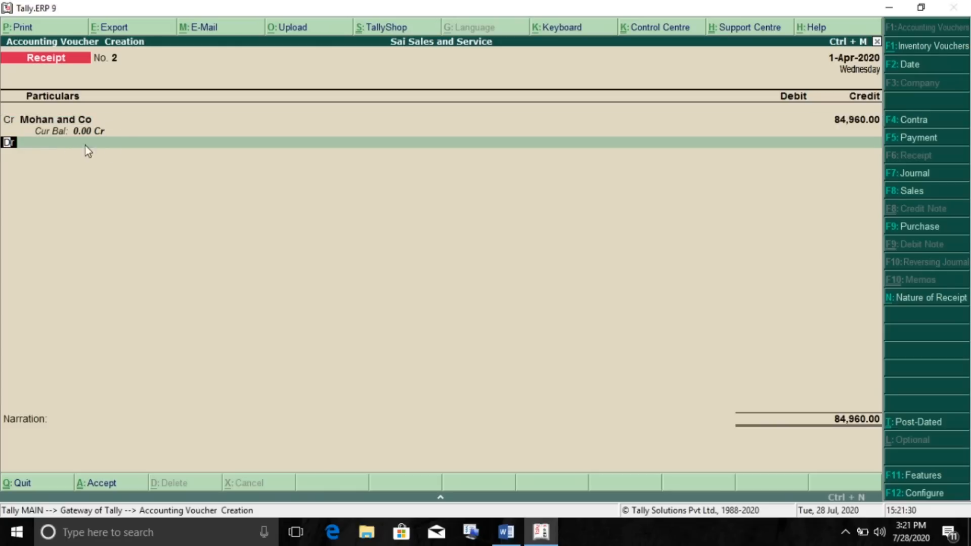
Debit the Cash ledger with 84,960 in the receipt voucher and save it without a narration
key("Return")
key("Down")
key("Return")
key("Return")
key("Return")
key("Return")
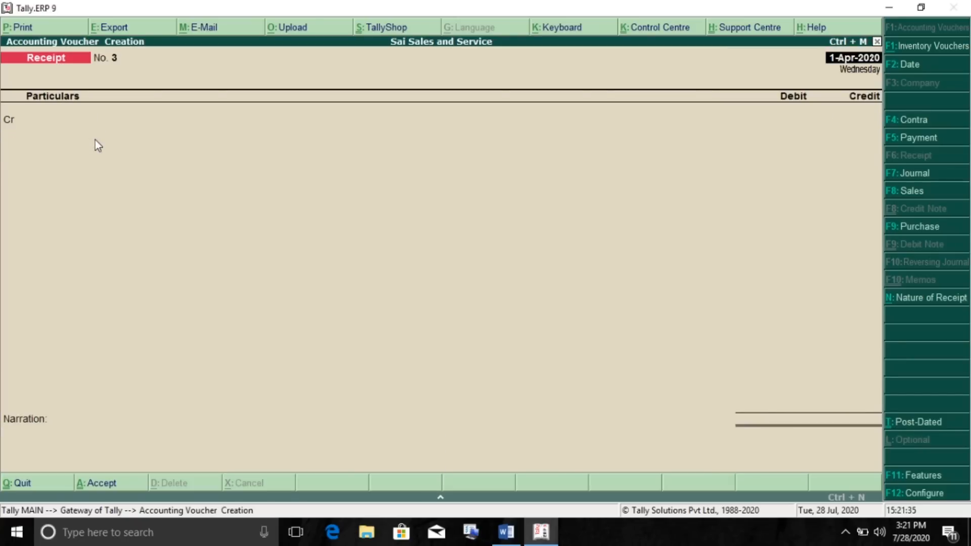
Switch to the Word problem document and read transaction 11 on the salary, rent, light bill, water and stationery expenses paid at once
key("alt+Tab")
left_click_drag(166, 124, 423, 135)
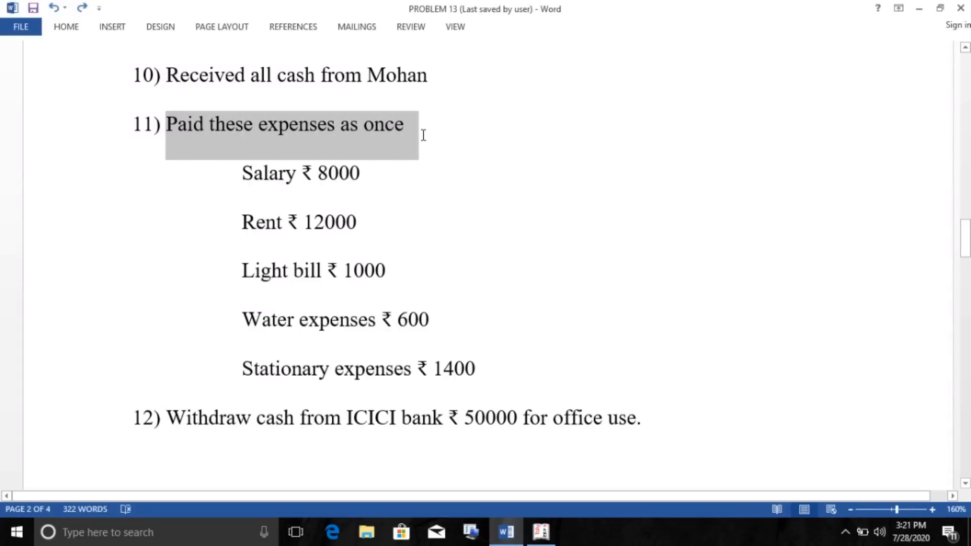
left_click(243, 173)
left_click_drag(250, 180, 496, 371)
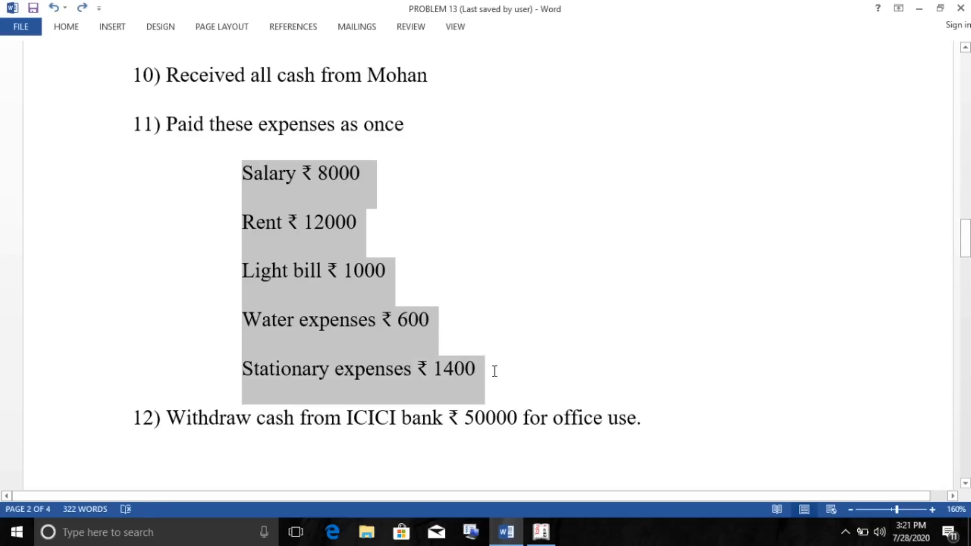
left_click(235, 143)
left_click_drag(166, 126, 415, 135)
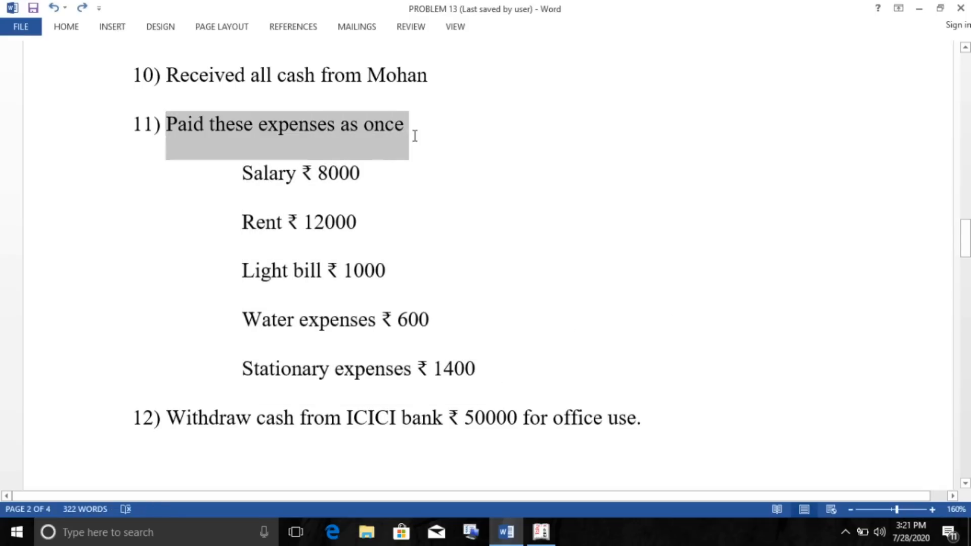
left_click(348, 175)
left_click_drag(236, 172, 291, 276)
left_click_drag(243, 320, 359, 329)
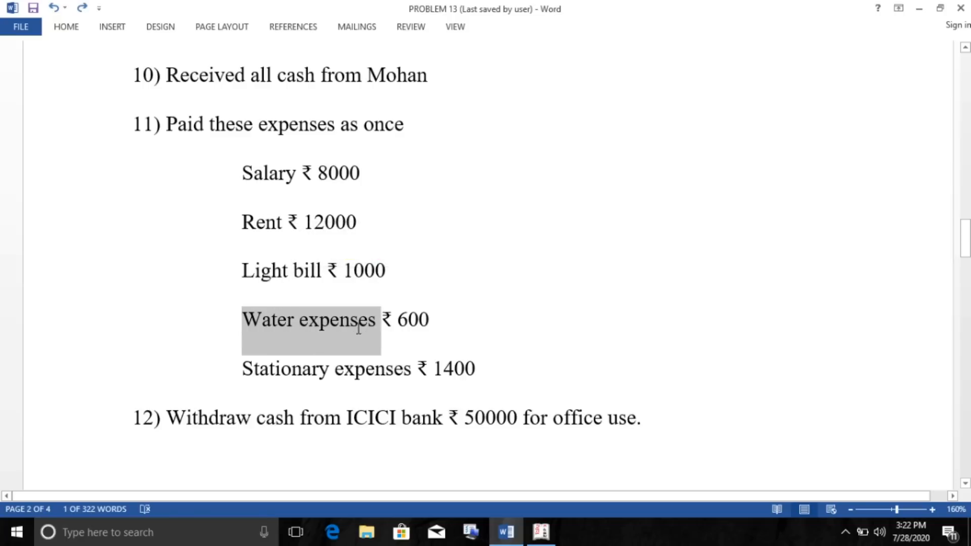
left_click_drag(243, 369, 412, 378)
left_click(485, 369)
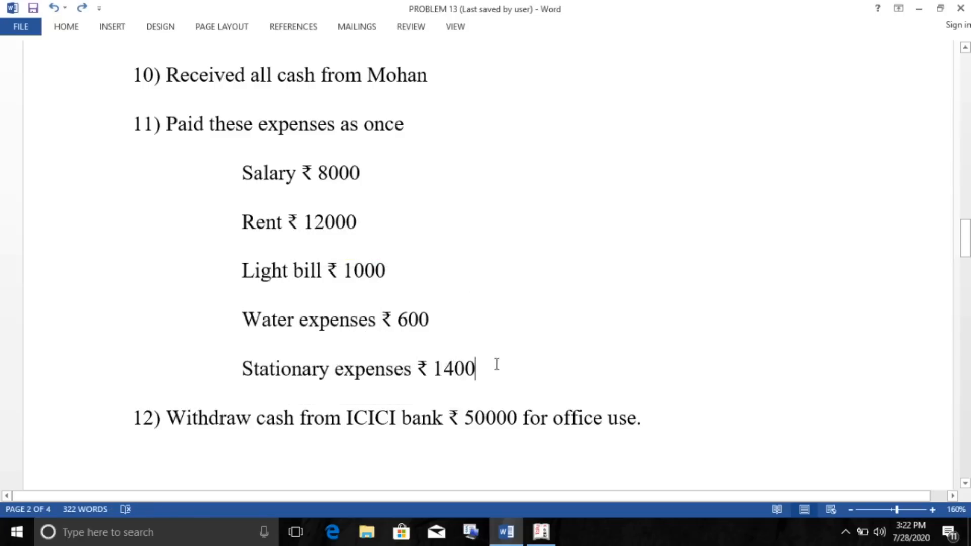
Back in Tally, start a payment voucher and debit a new Salary A/c ledger, grouped under Indirect Expenses, with 8,000
key("alt+Tab")
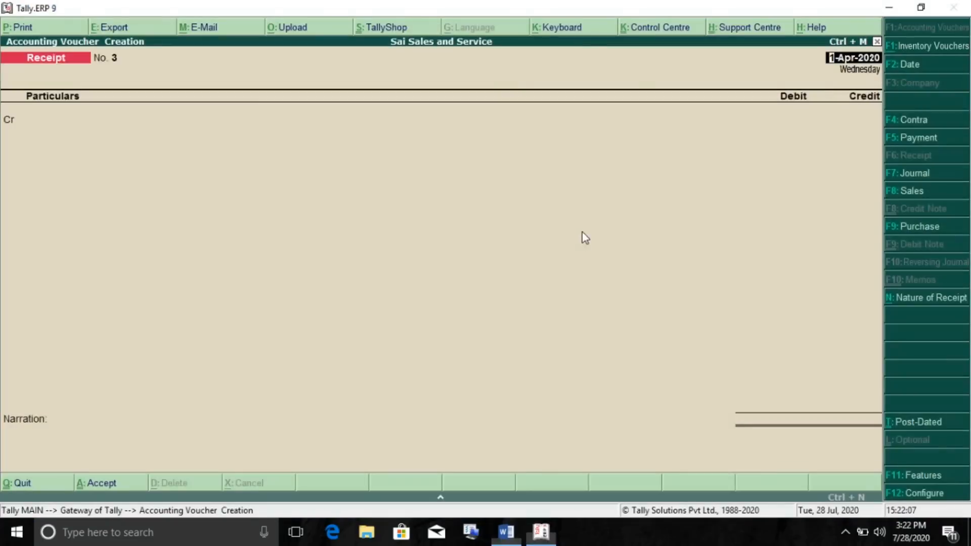
left_click(920, 140)
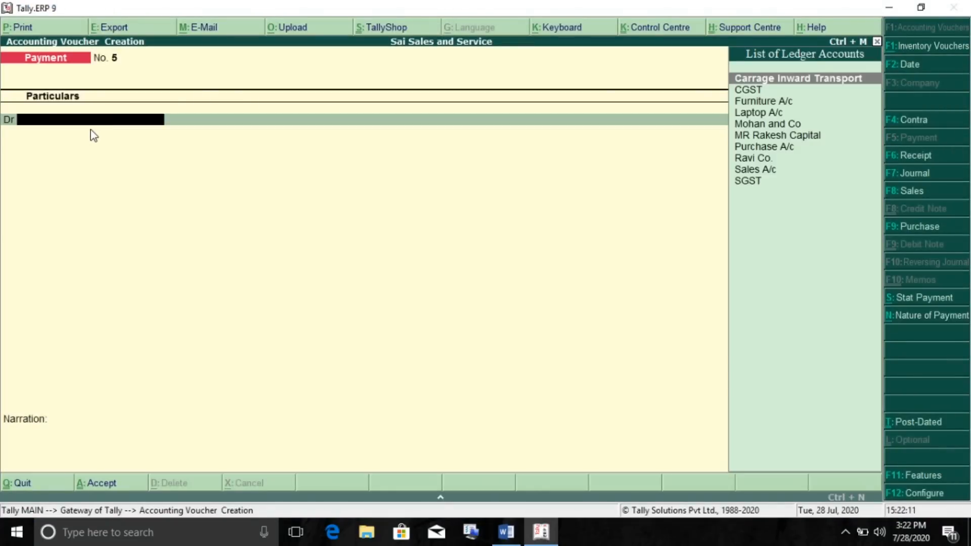
key("alt+c")
type("Salary a/c")
key("Return")
type("Ind")
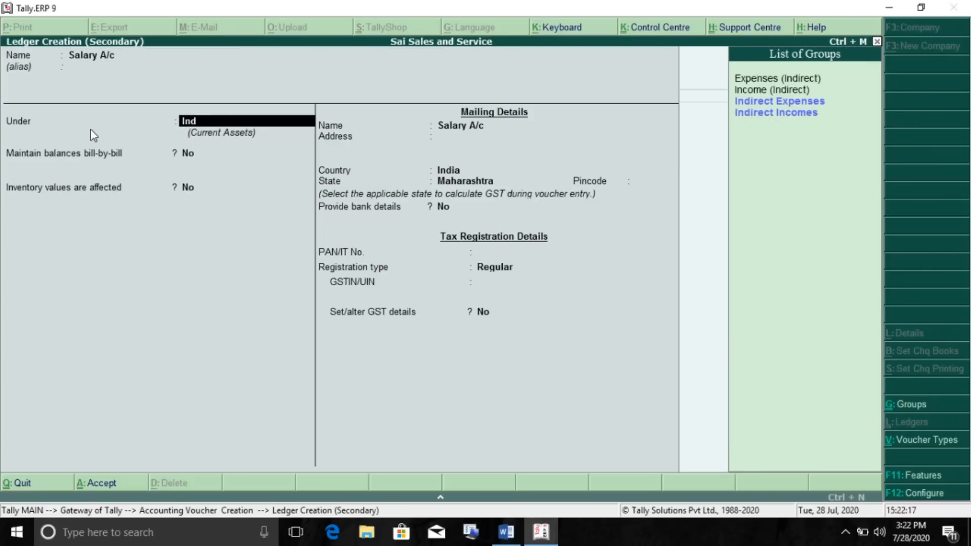
key("Return")
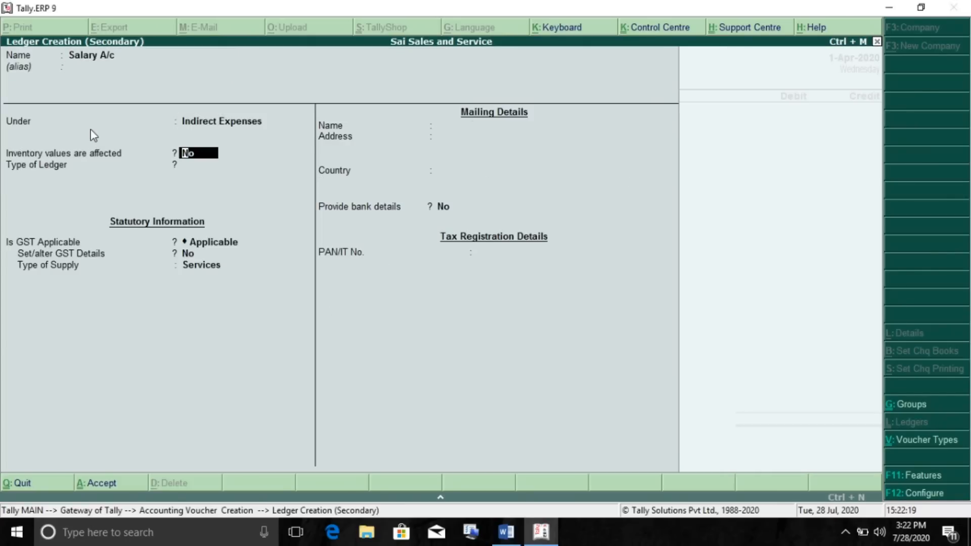
key("ctrl+a")
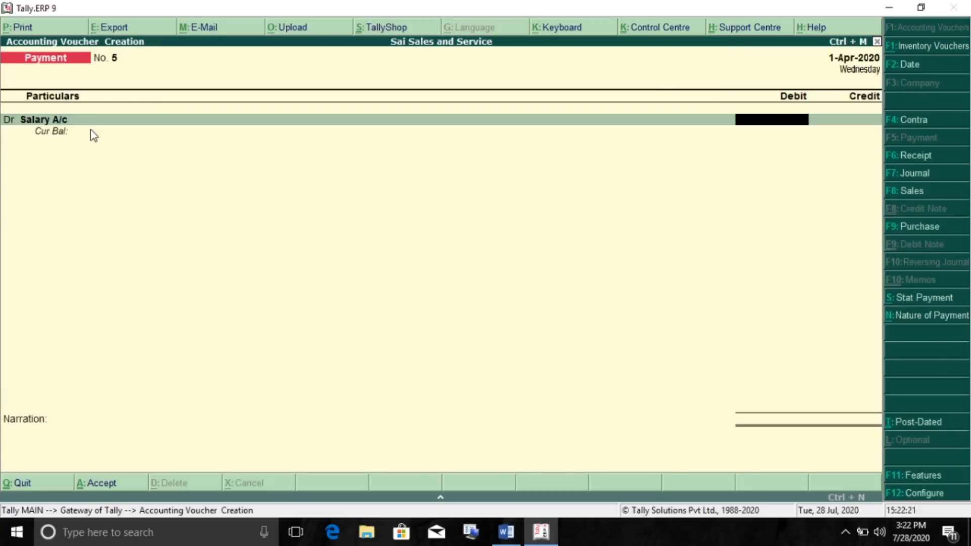
type("8000")
key("Return")
Add a second debit line of 12,000 to a new Rent A/c ledger under Indirect Expenses
type("d")
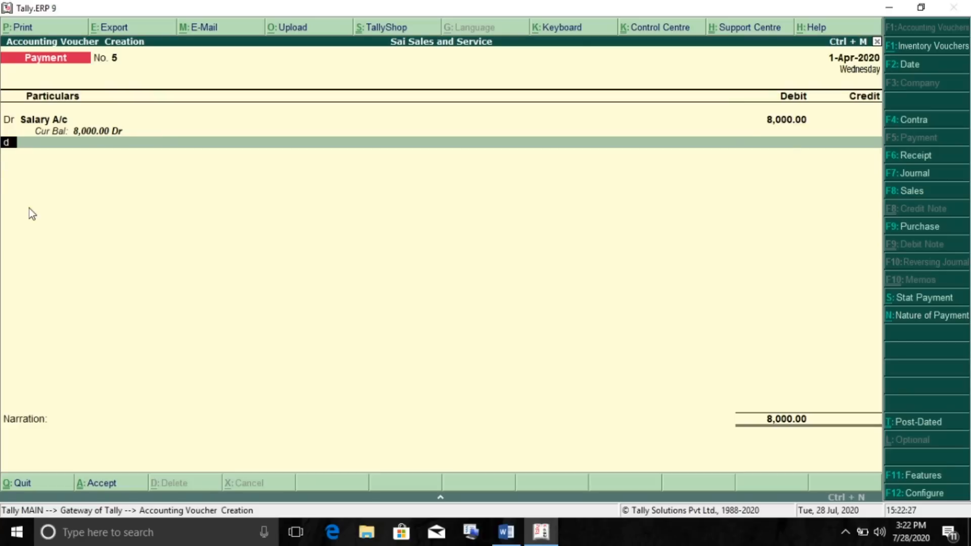
key("Return")
key("alt+c")
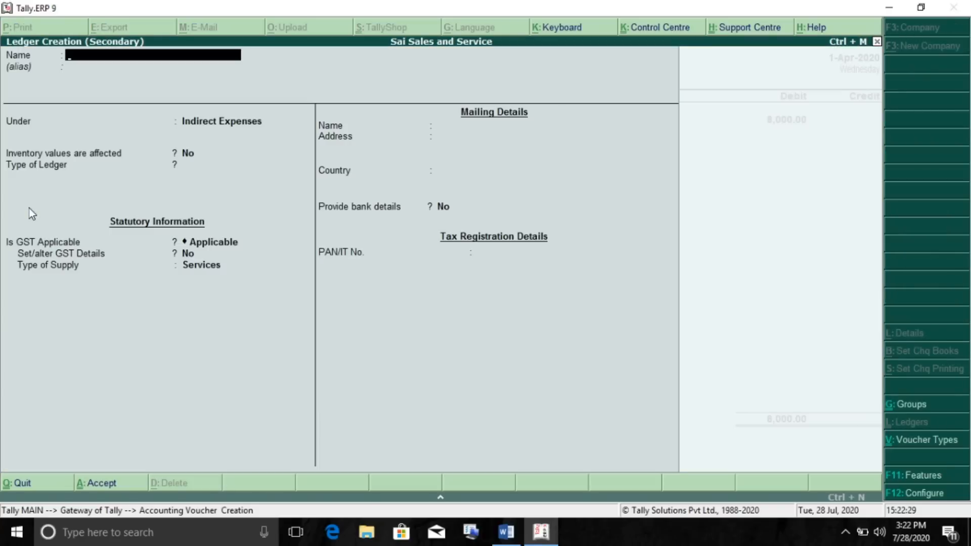
type("Rent A/c")
key("Return")
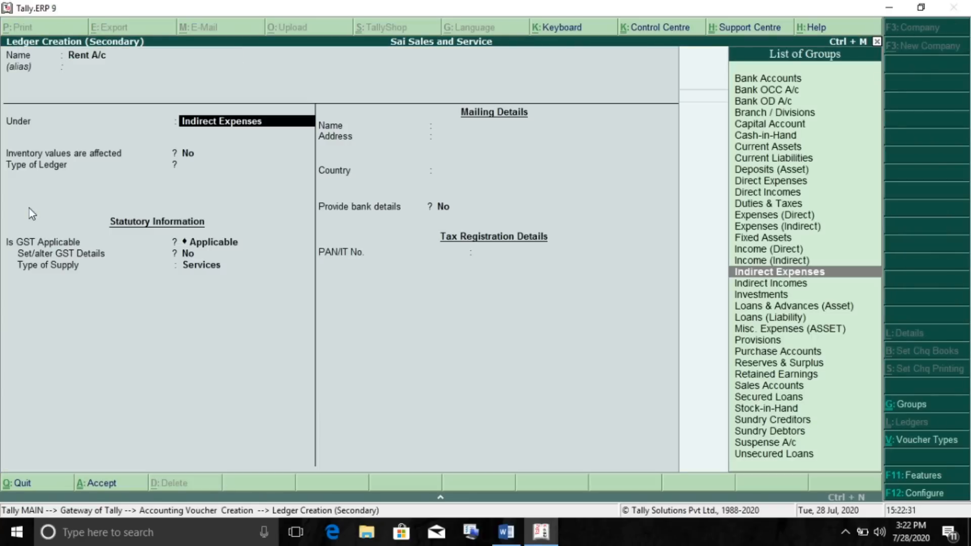
type("12,000")
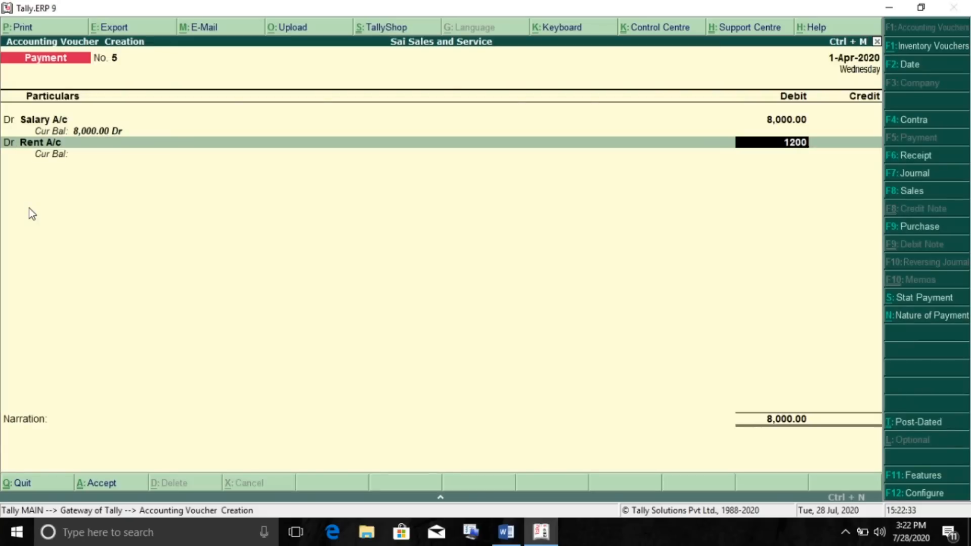
key("Return")
Add a debit line of 1,000 to a new Light Bill ledger under Indirect Expenses
type("d")
key("Return")
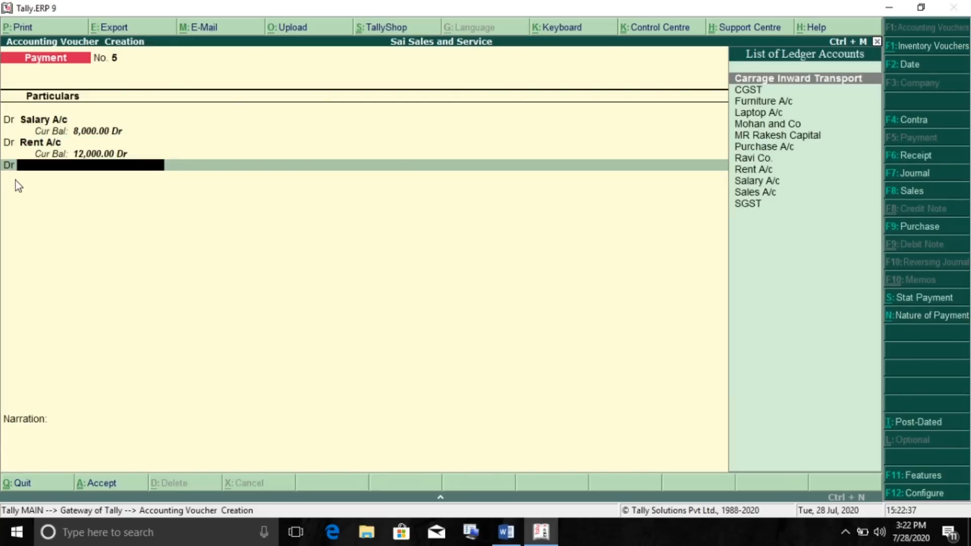
key("alt+c")
type("L")
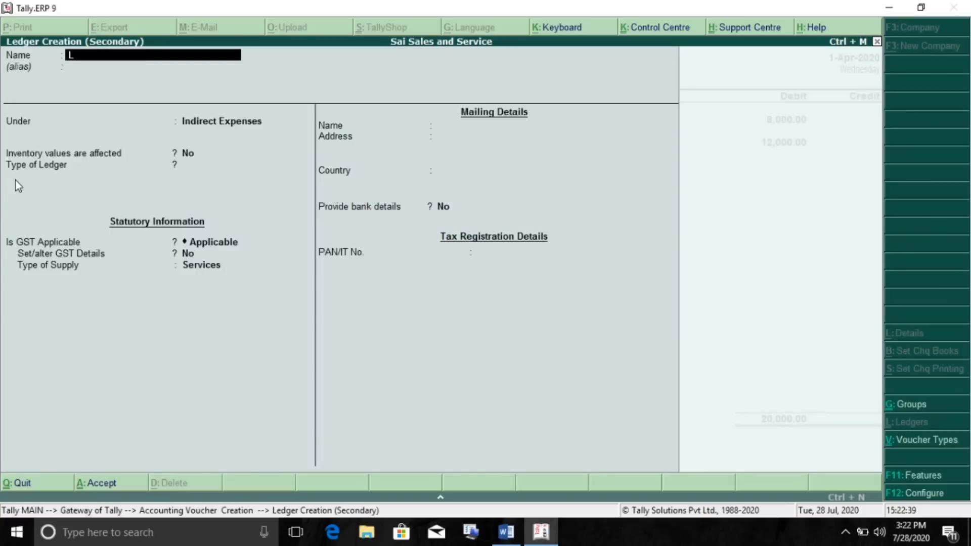
type("ight Bill")
key("Return")
key("Return")
key("ctrl+a")
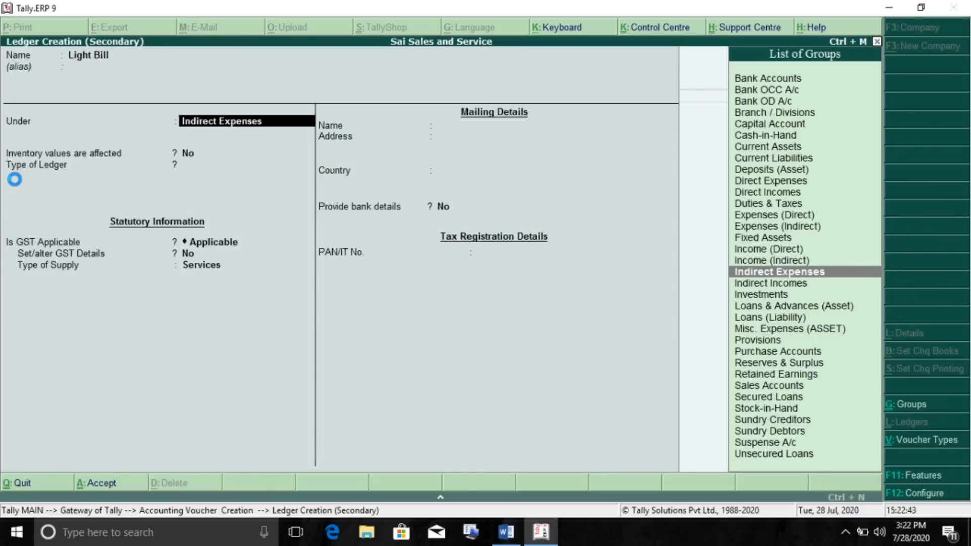
type("6")
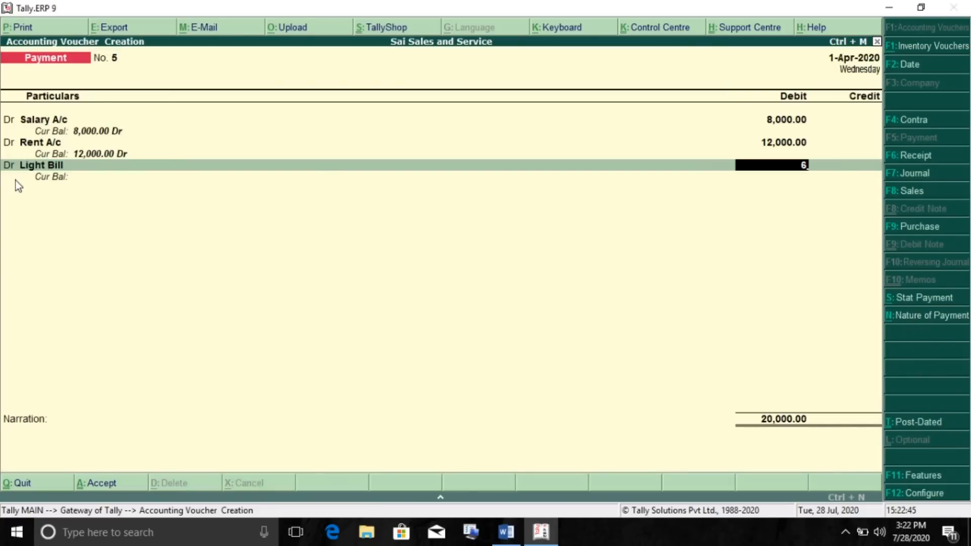
type("1000")
key("Return")
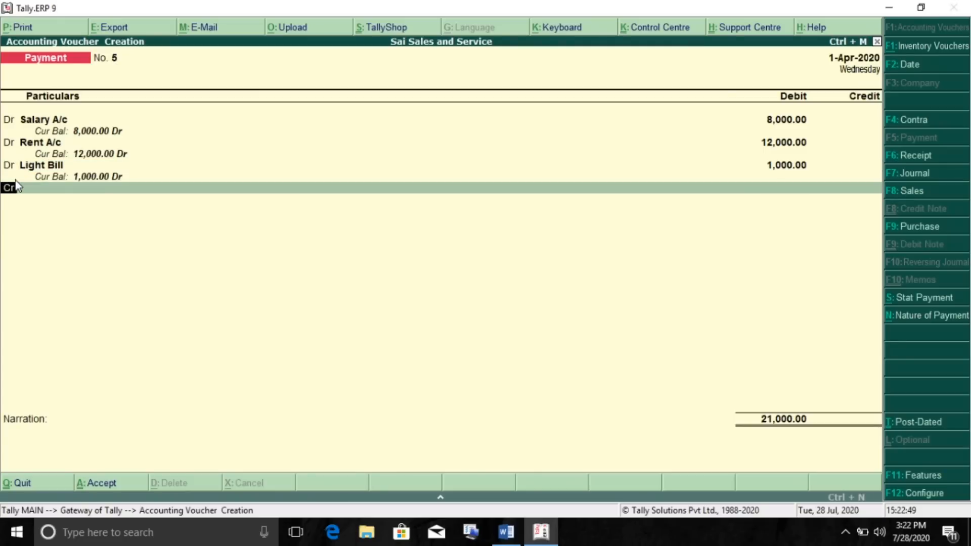
Add a debit line of 600 to a new Water Expenses ledger under Indirect Expenses
key("d")
key("Return")
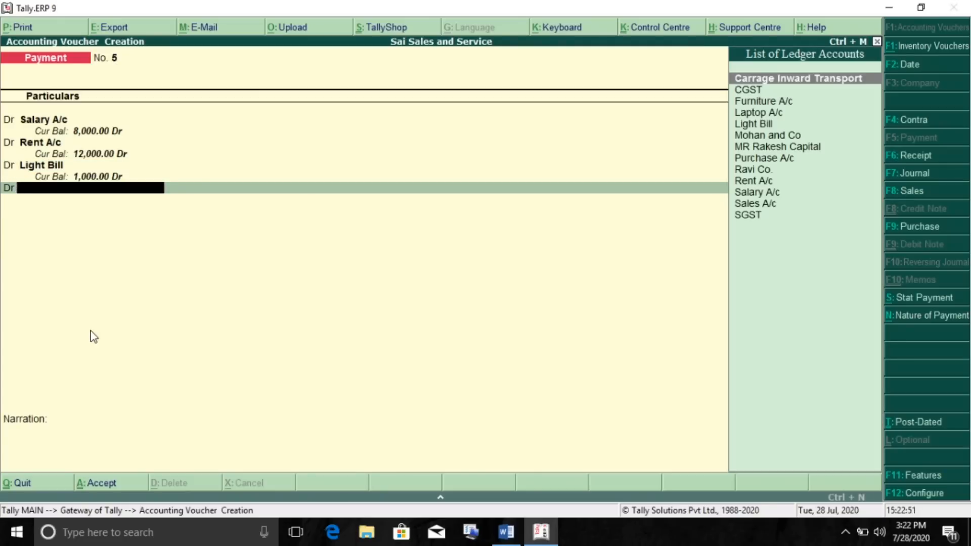
key("alt+c")
type("Water")
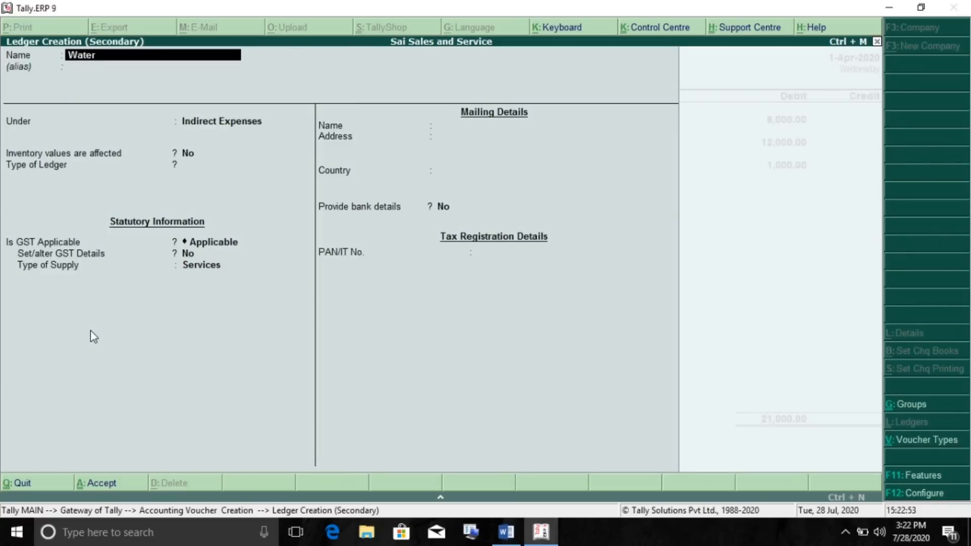
type(" Expenses")
key("Return")
key("ctrl+a")
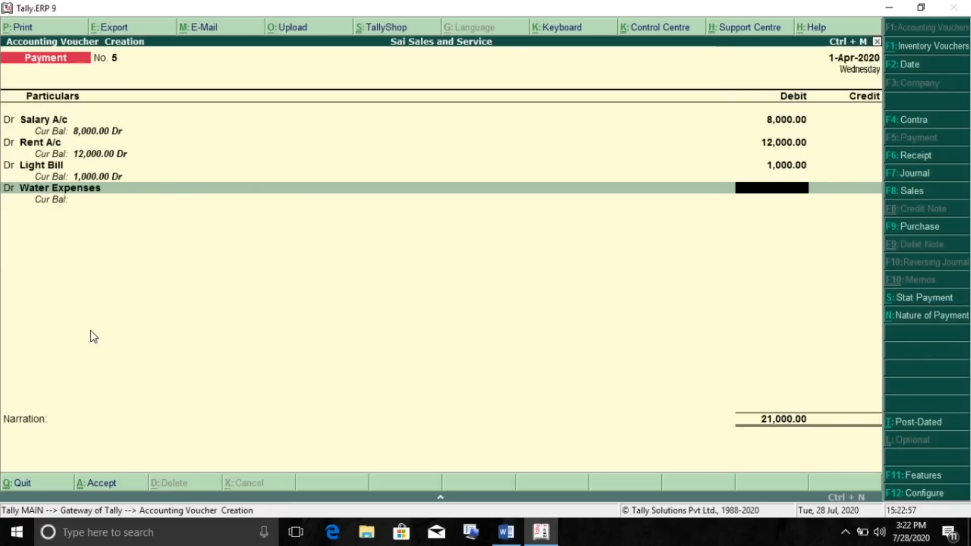
type("600")
key("Return")
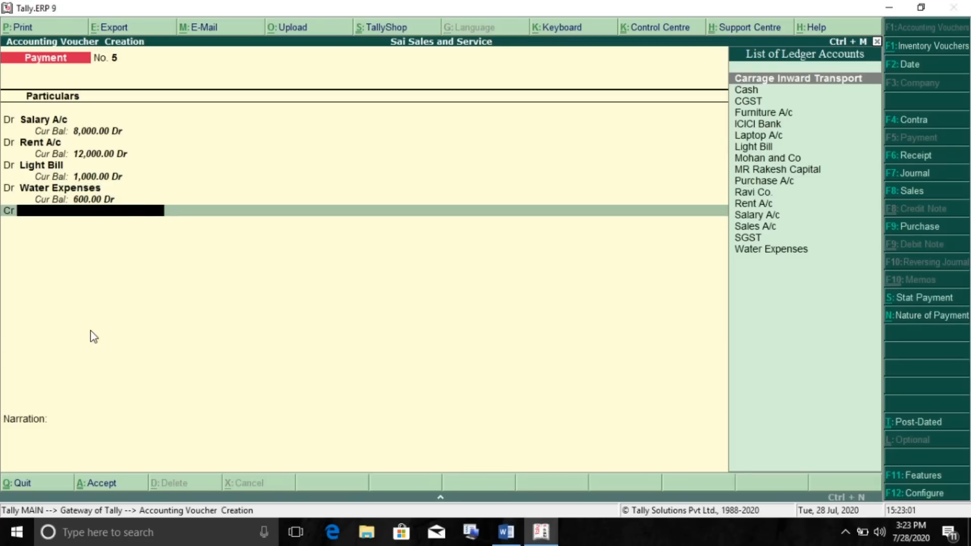
Add a debit line of 1,400 to a new ledger named Stationary Expneses under Indirect Expenses
key("BackSpace")
type("d")
key("Return")
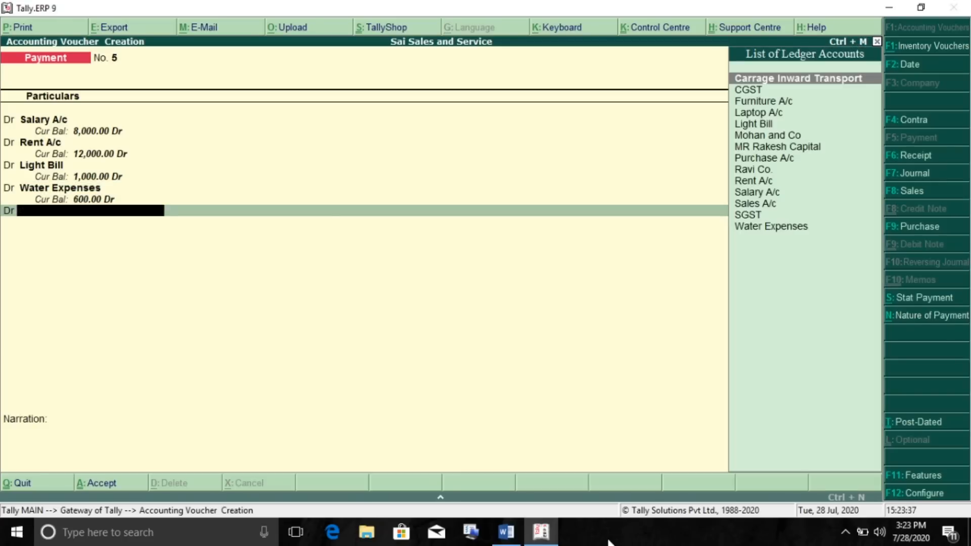
key("alt+c")
type("Stationary Expneses")
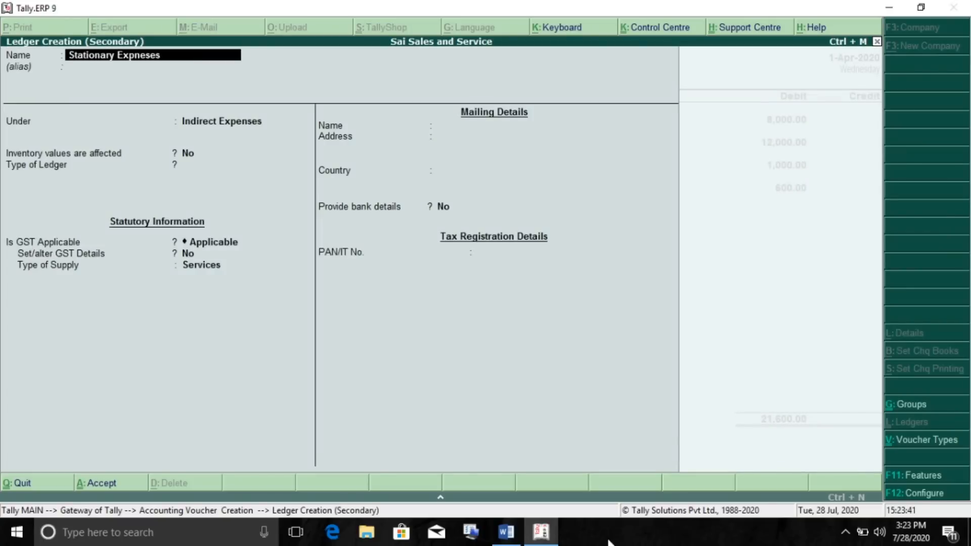
key("Return")
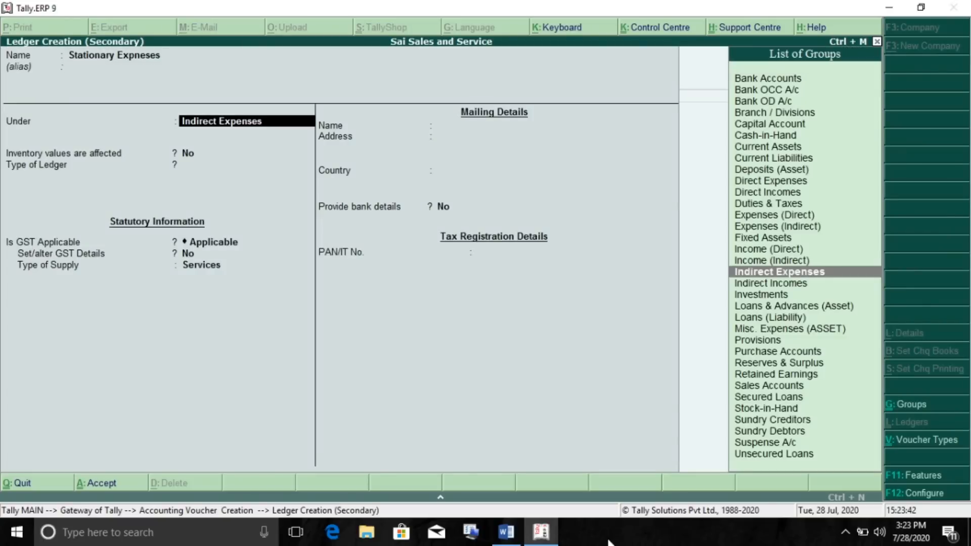
key("ctrl+a")
type("1400")
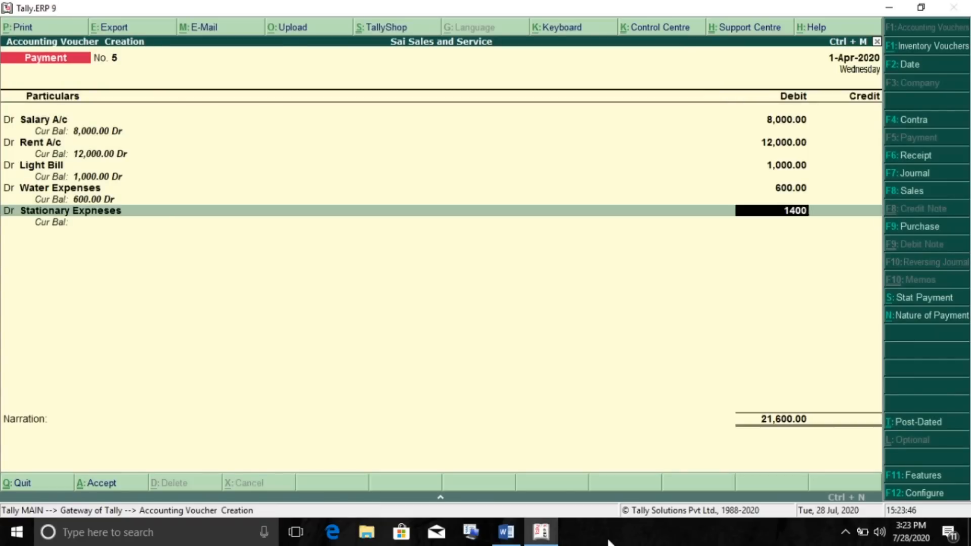
key("Return")
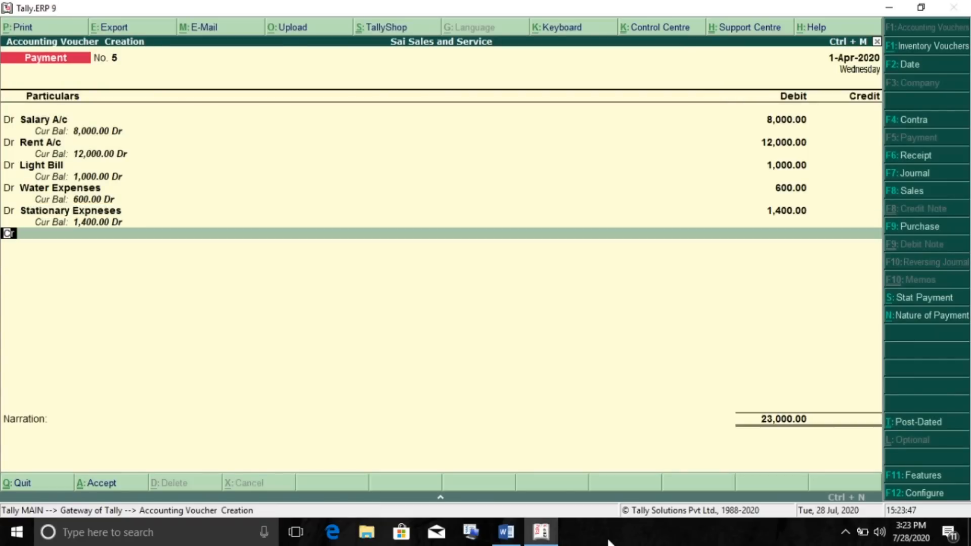
Credit the Cash ledger with 23,000 in the payment voucher and save it without a narration
key("Return")
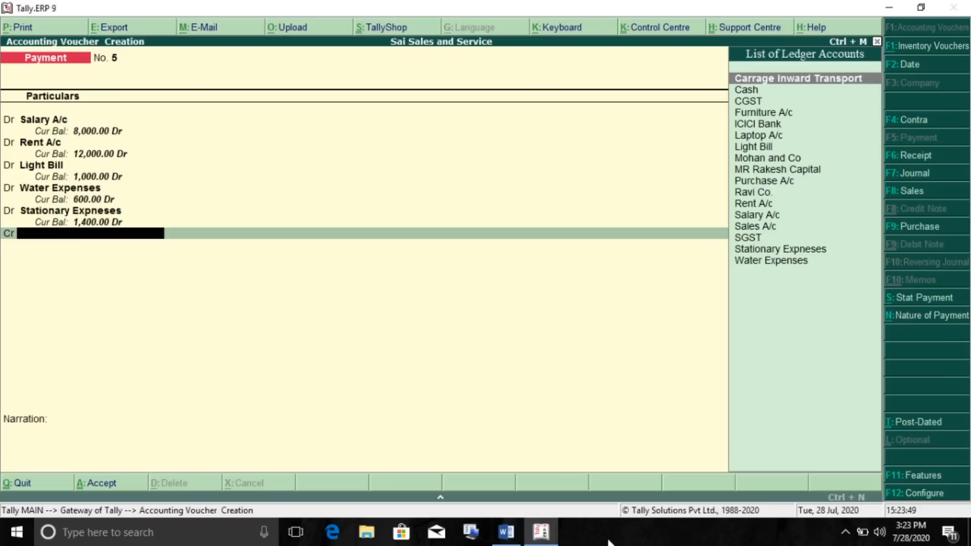
key("Down")
key("Down")
key("Up")
key("Return")
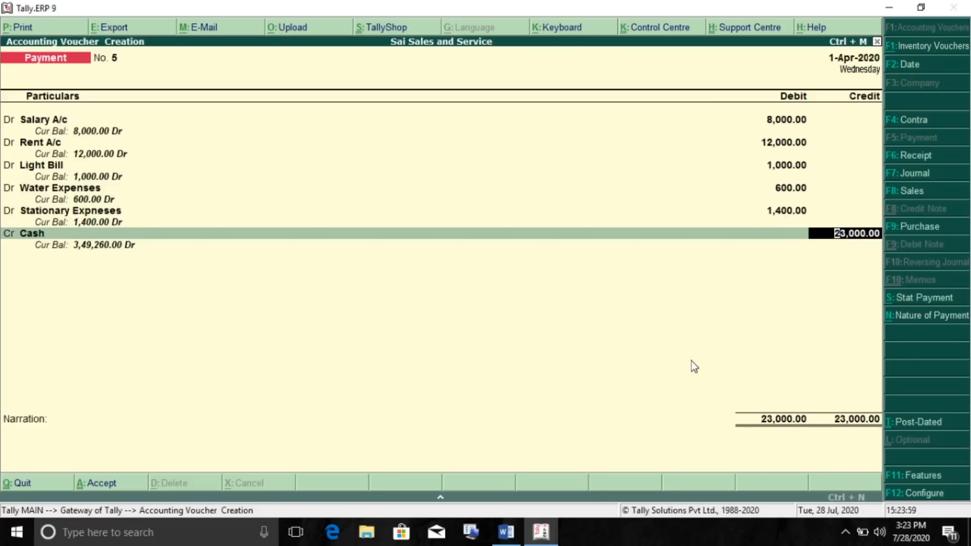
key("Return")
key("Return")
key("Return")
Switch to the Word problem document and read transaction 12 on the cash withdrawn from ICICI bank for office use
key("alt+Tab")
scroll(366, 293, "down", 2)
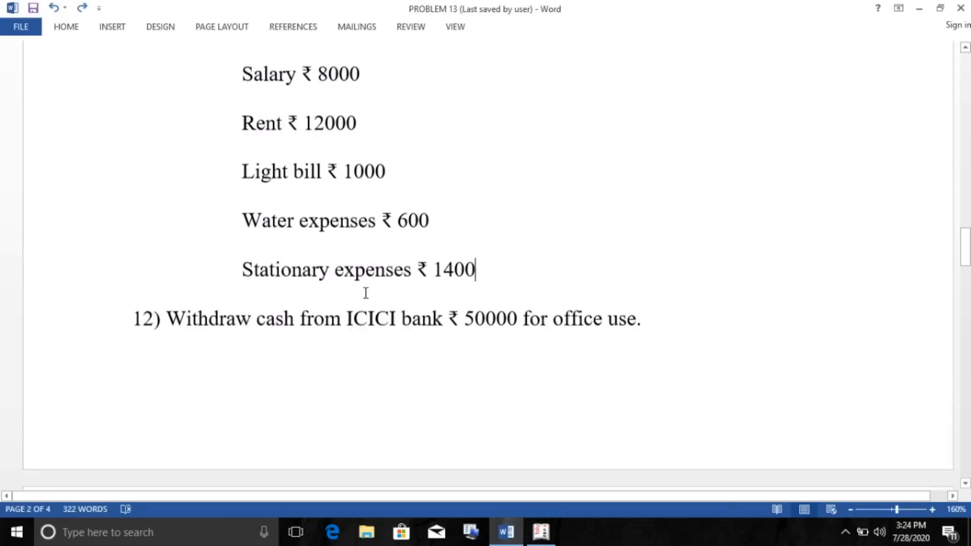
scroll(366, 293, "down", 2)
left_click_drag(166, 257, 448, 261)
left_click(551, 266)
left_click_drag(643, 258, 464, 262)
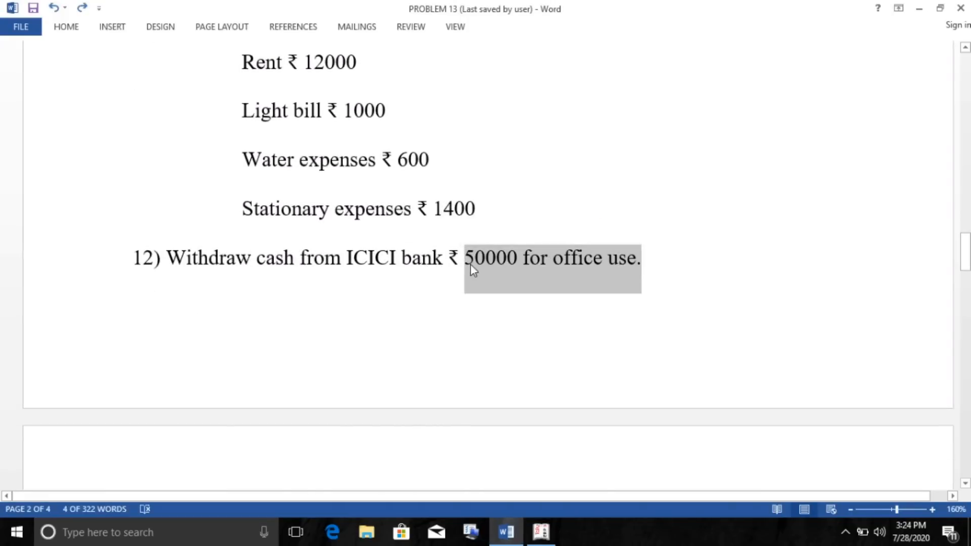
left_click(470, 264)
scroll(640, 295, "down", 2)
scroll(639, 295, "up", 2)
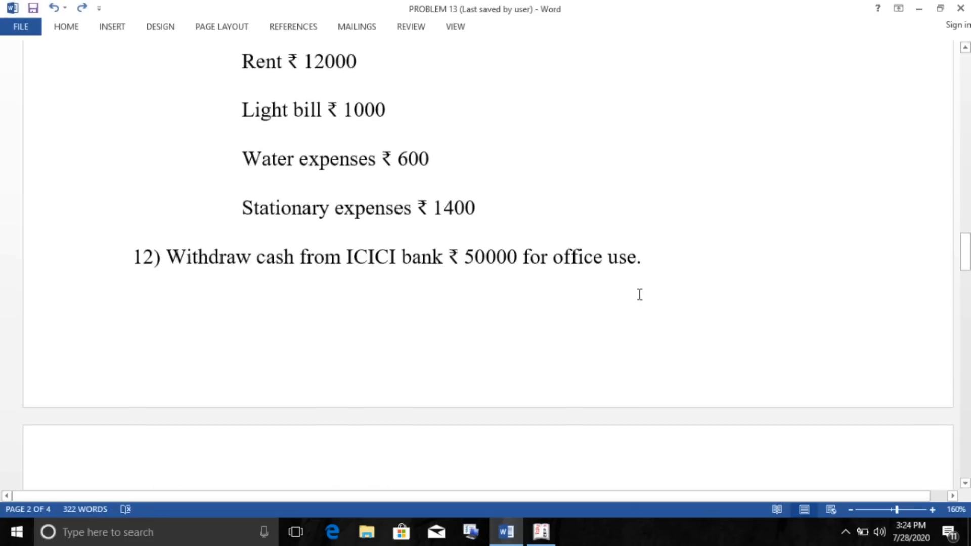
Switch to Tally.ERP 9 and start a contra voucher crediting ICICI Bank with 5,000, leaving its cheque allocation details at their defaults
key("alt+Tab")
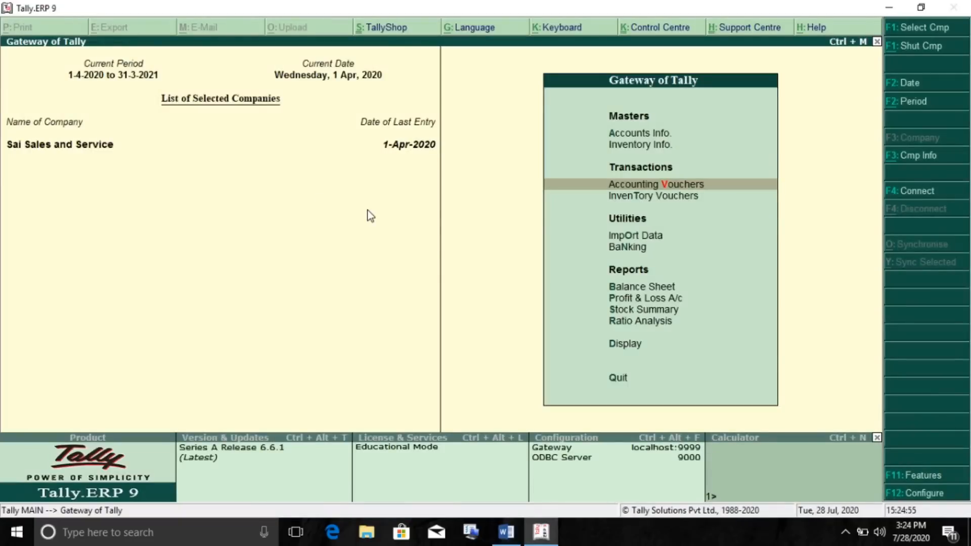
key("Return")
key("Return")
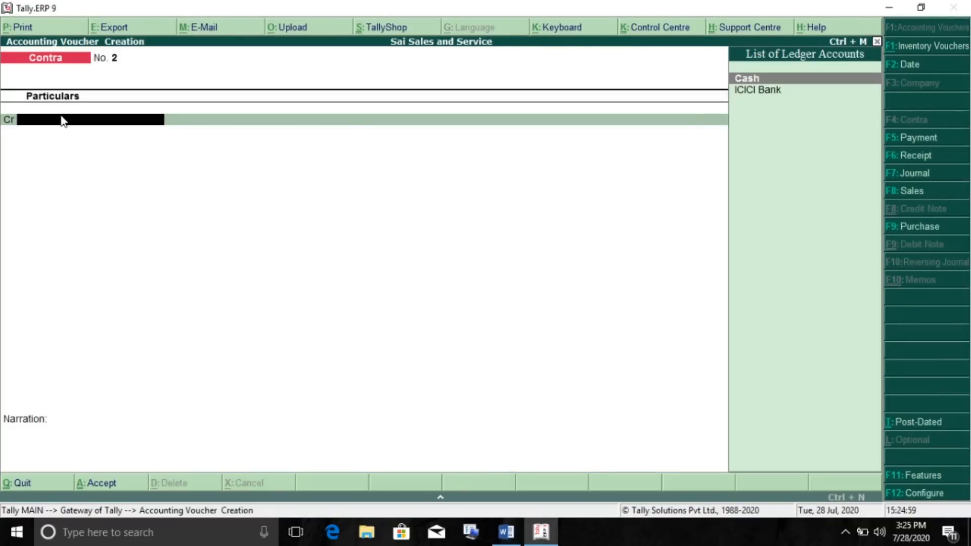
key("Down")
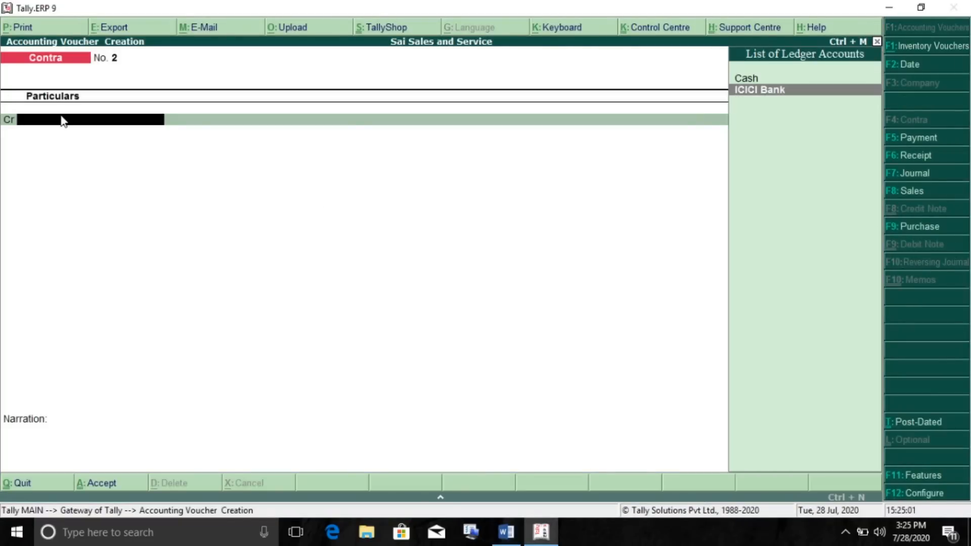
key("Return")
type("5000")
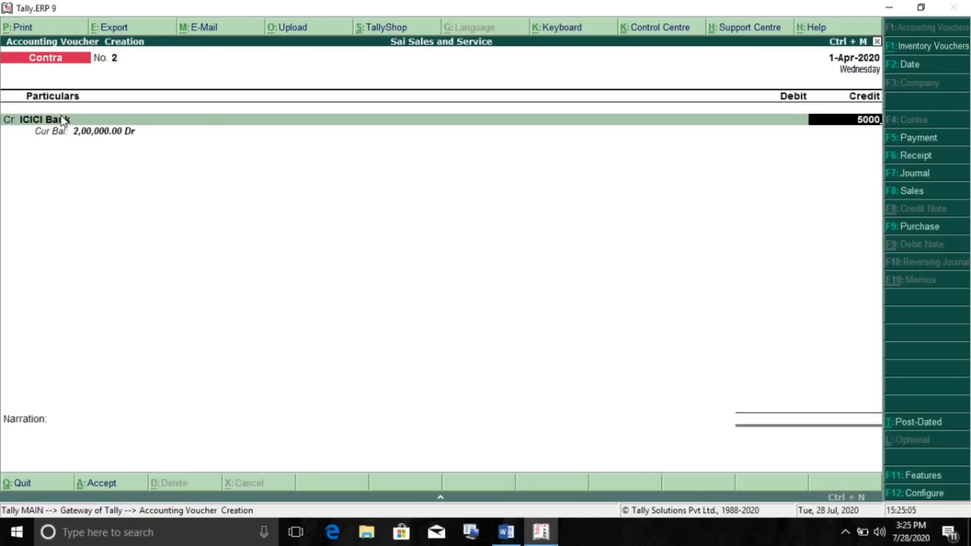
key("Return")
key("Return")
key("Return")
key("Return")
key("Return")
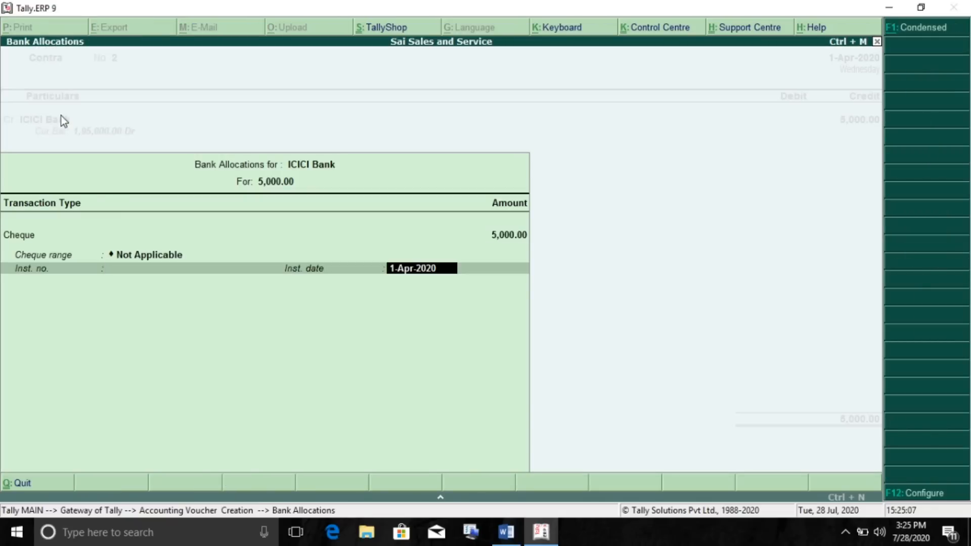
key("Return")
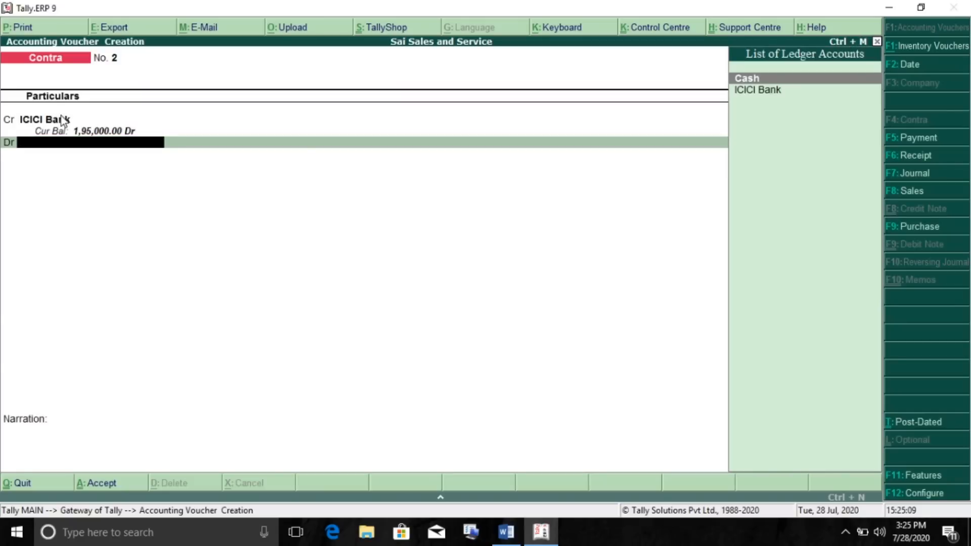
Debit the Cash ledger with 5,000 in the contra voucher and save it without a narration
key("Down")
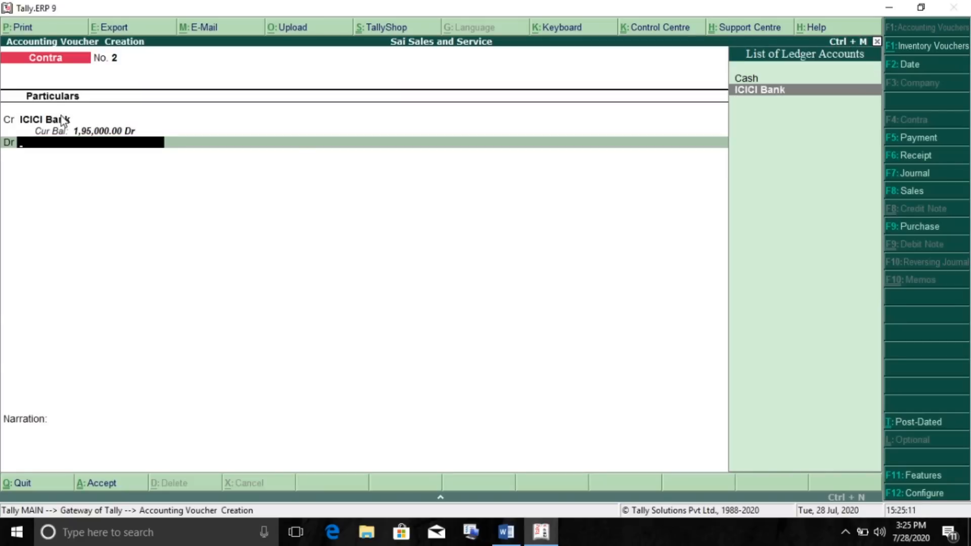
key("Up")
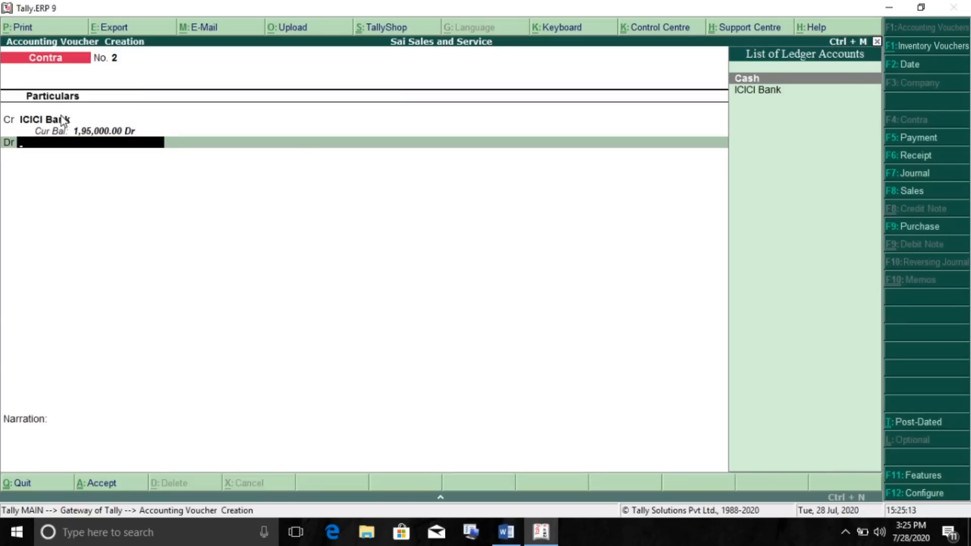
key("Return")
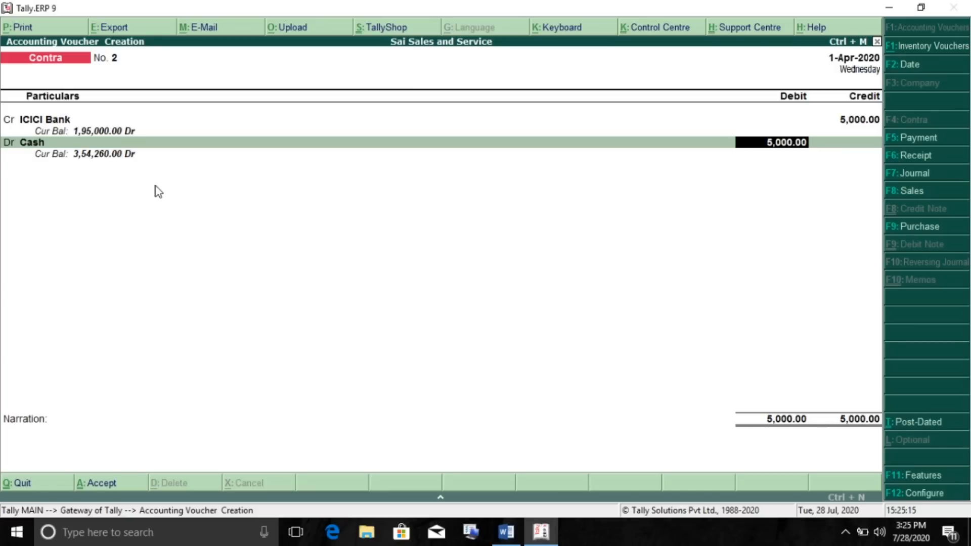
key("Return")
key("Return")
key("Return")
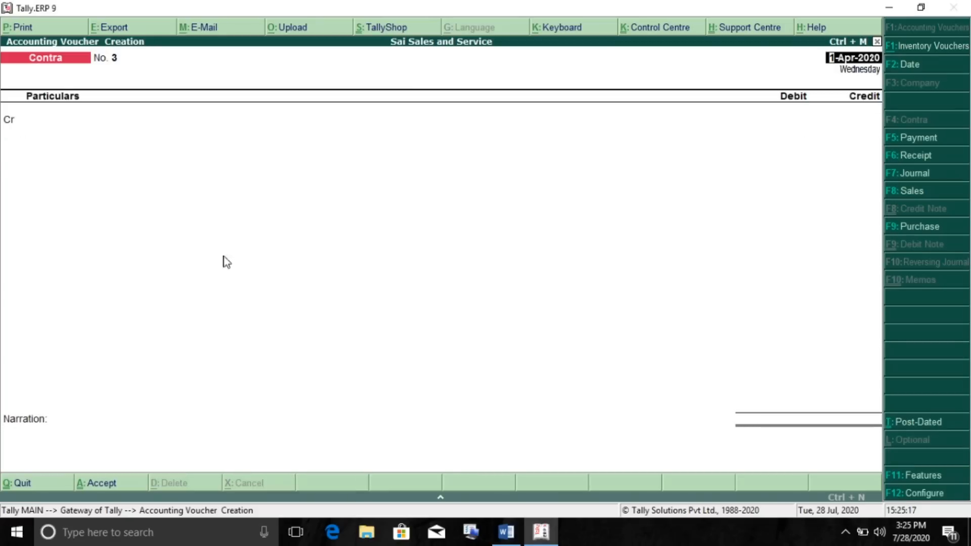
Switch to the Word problem document and insert a page break before transaction 12 so it sits with transaction 13
key("alt+Tab")
scroll(423, 336, "down", 8)
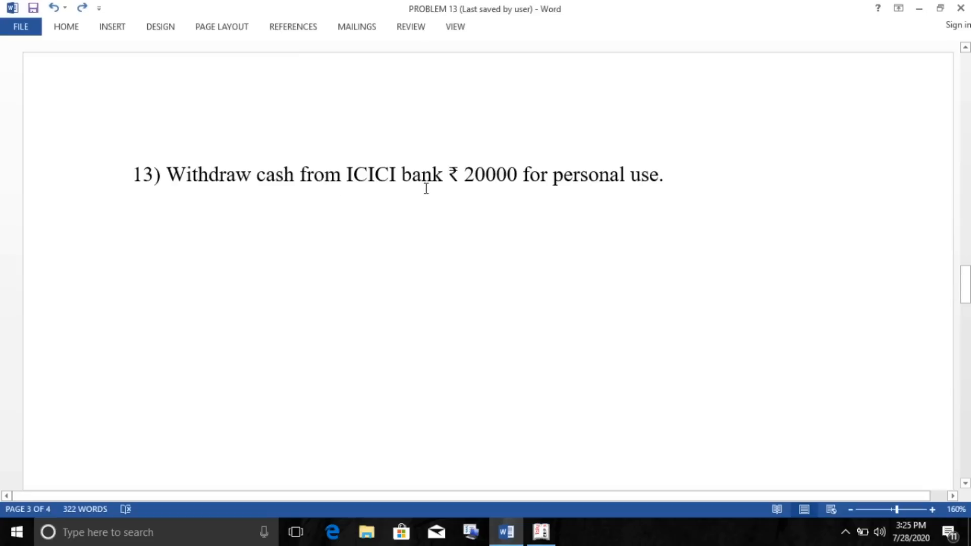
scroll(561, 202, "up", 2)
left_click(551, 282)
left_click_drag(555, 290, 663, 284)
scroll(548, 312, "up", 2)
left_click(137, 97)
key("Home")
key("ctrl+Return")
scroll(221, 180, "down", 3)
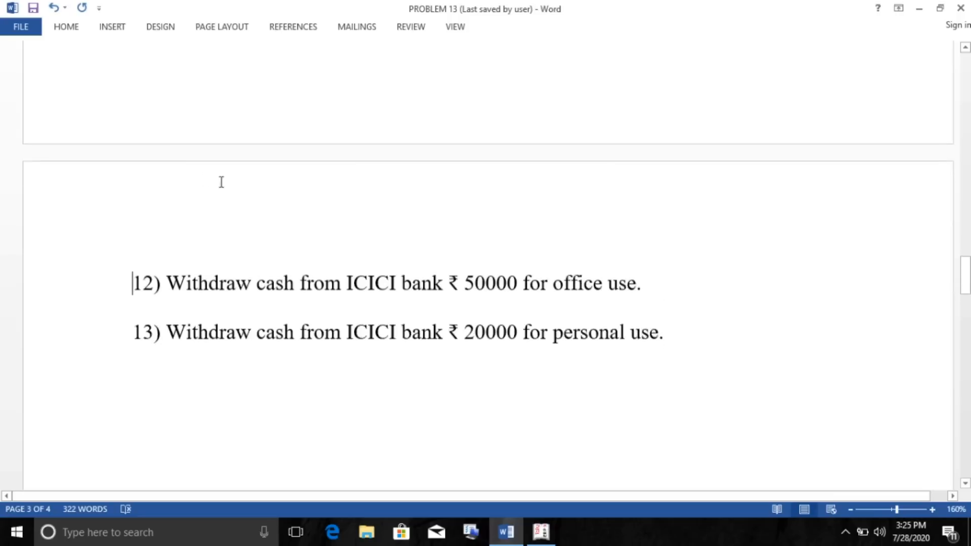
Compare transaction 12 on the office-use withdrawal with transaction 13 on the personal-use withdrawal from ICICI bank
left_click_drag(170, 225, 519, 227)
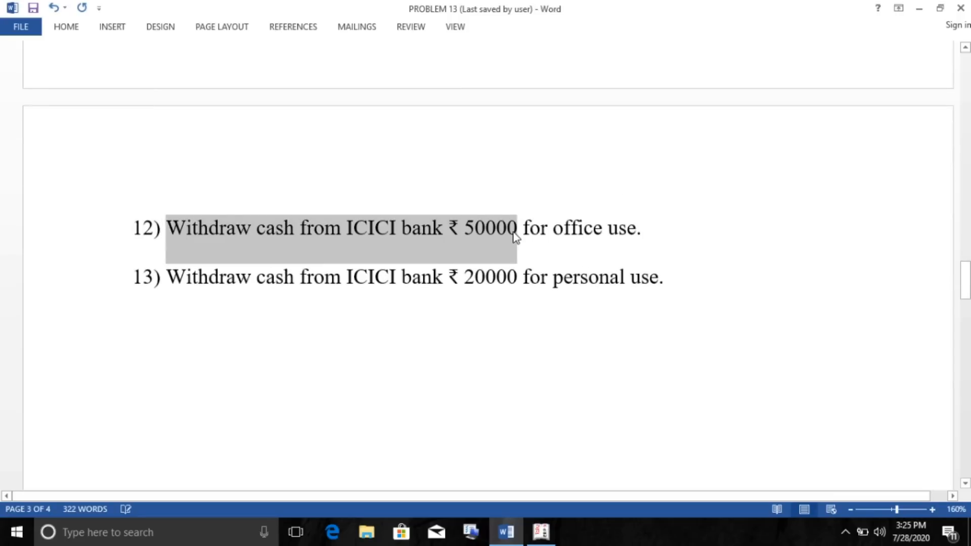
left_click(518, 227)
left_click_drag(651, 226, 573, 232)
left_click(530, 284)
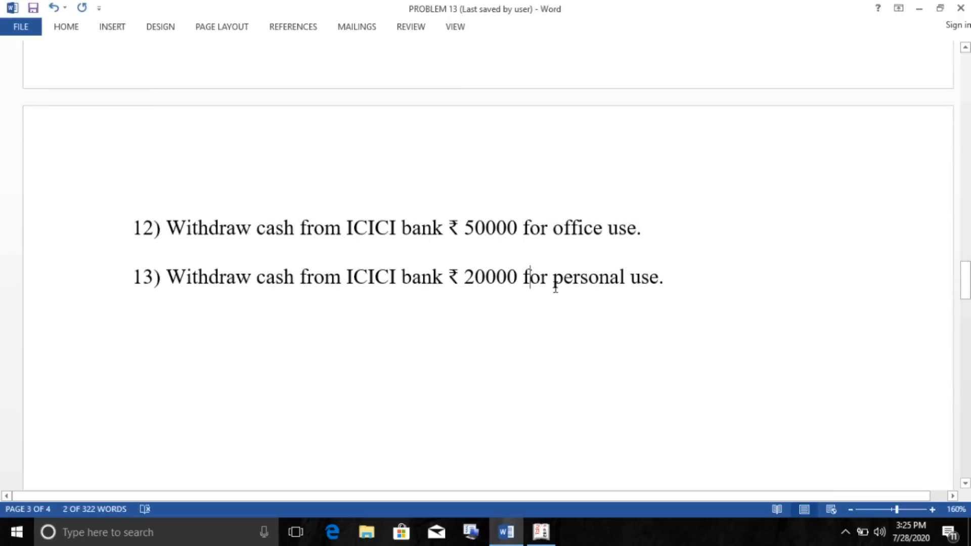
left_click_drag(554, 283, 658, 279)
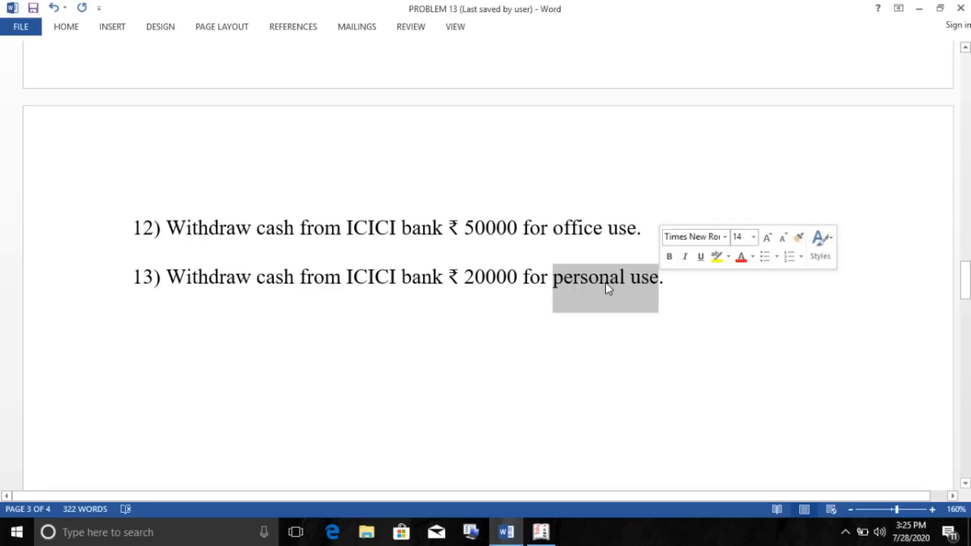
left_click_drag(174, 277, 486, 285)
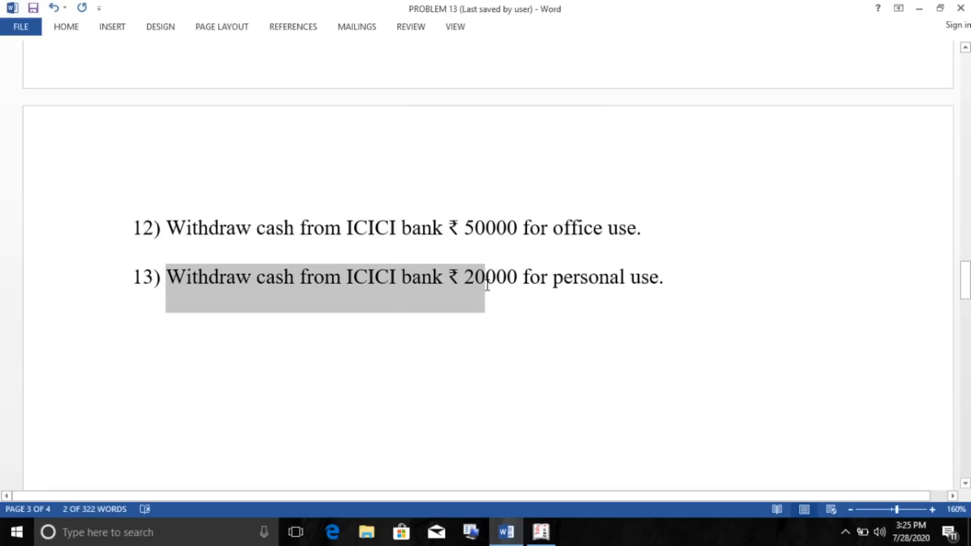
left_click(381, 286)
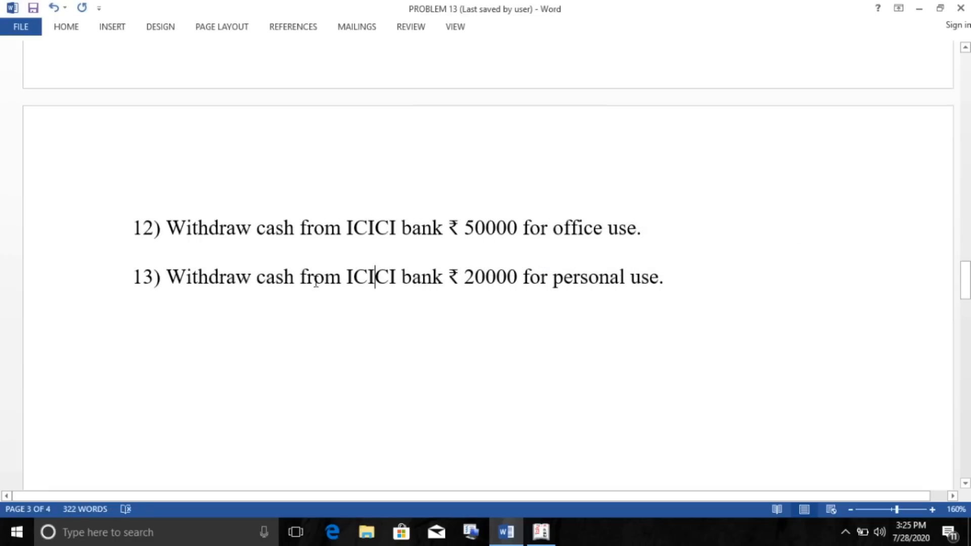
left_click_drag(169, 278, 521, 285)
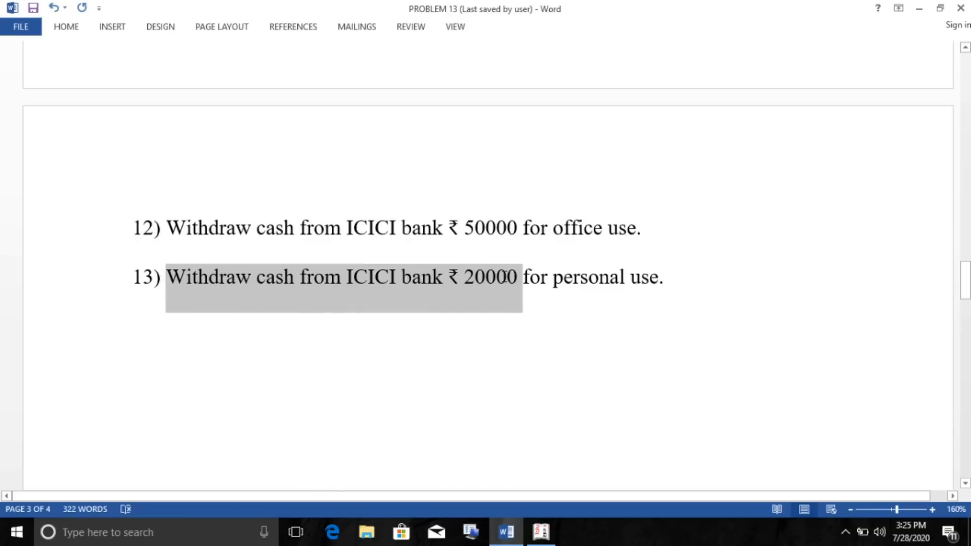
In a new Tally.ERP 9 payment voucher, debit 20,000 to a new Drawings A/c ledger under Capital Account
key("alt+Tab")
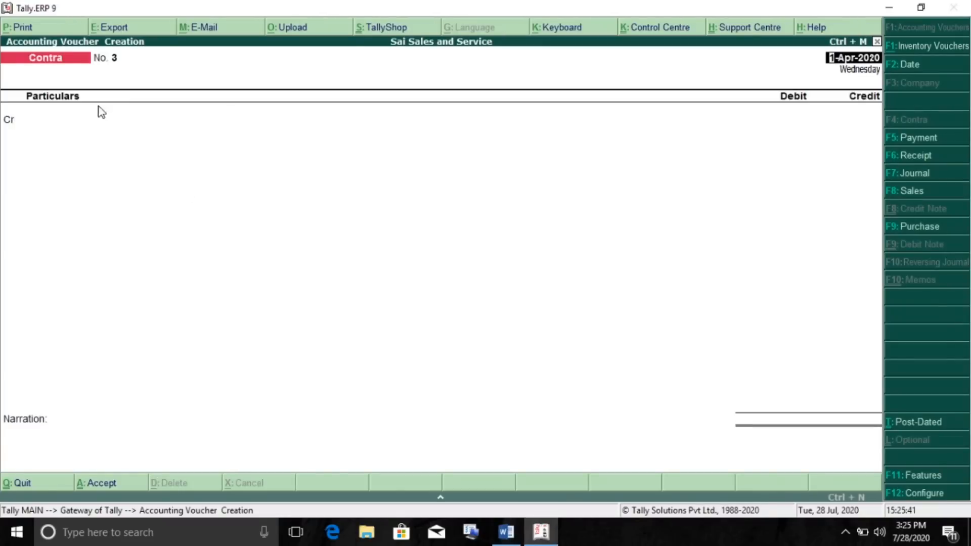
left_click(914, 137)
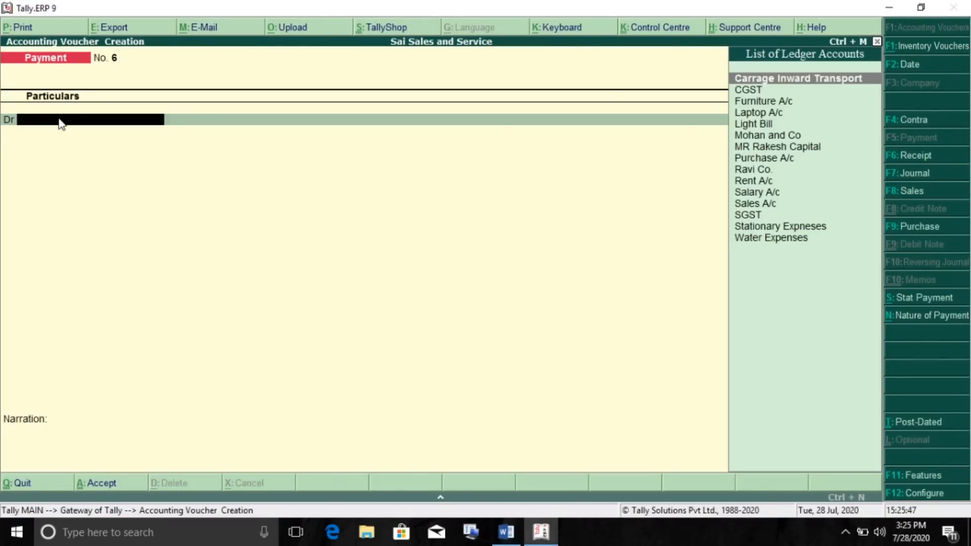
key("alt+c")
type("Drawings A/c")
key("Return")
key("Return")
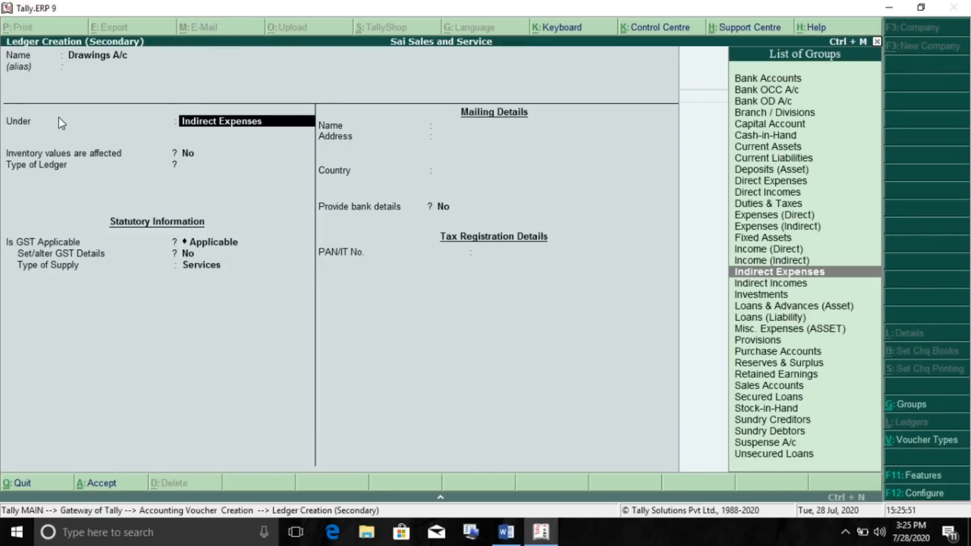
type("Cap")
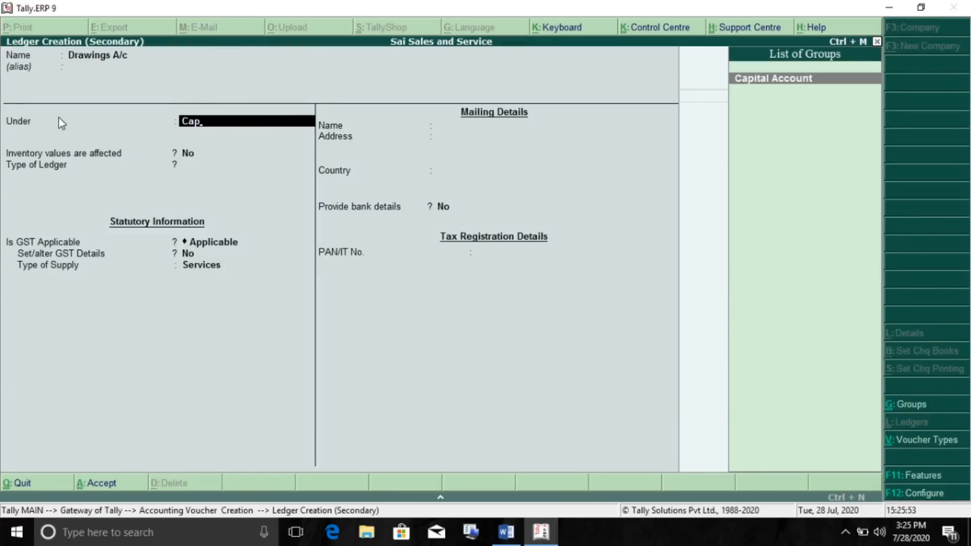
key("Return")
key("ctrl+a")
type("20000")
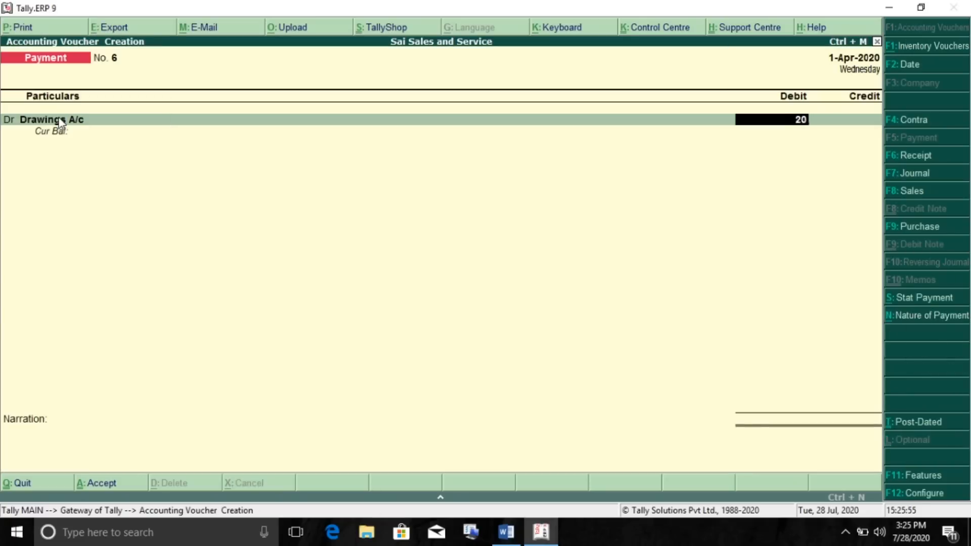
key("Return")
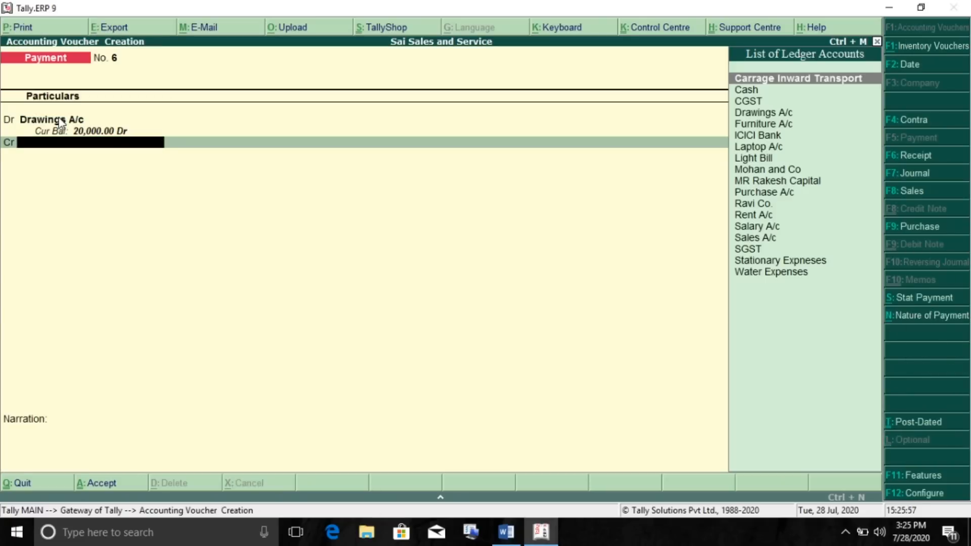
Credit ICICI Bank with 20,000, keep the default cheque allocation, and save the payment voucher without a narration
key("Down")
type("Ba")
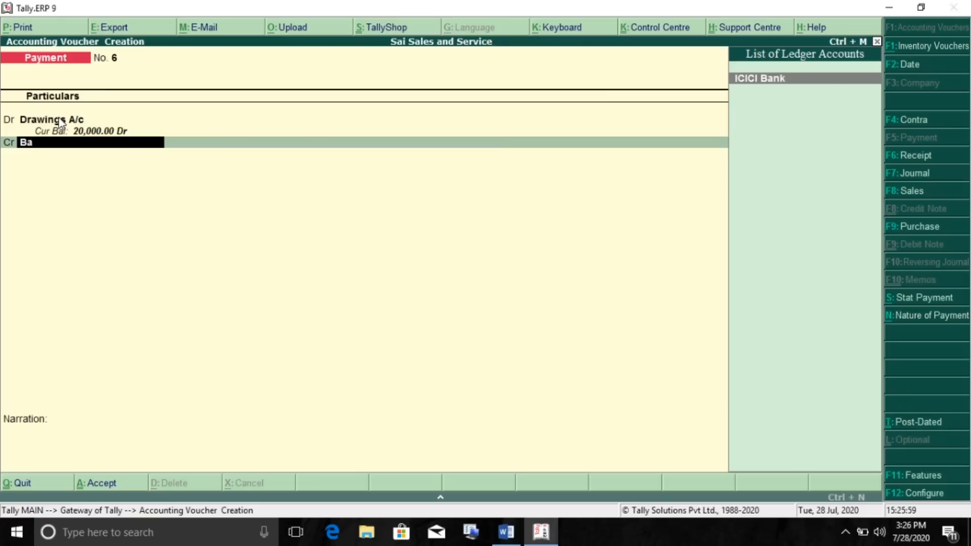
key("Return")
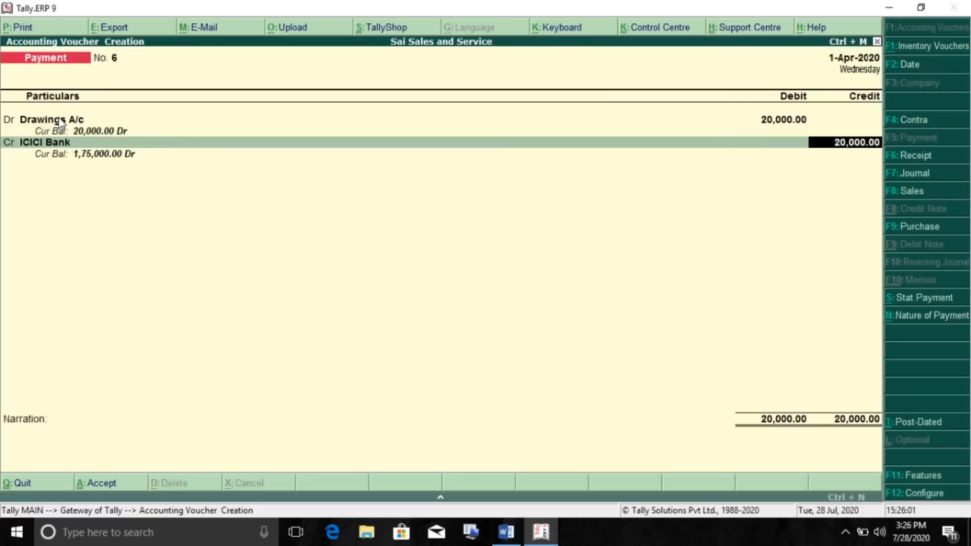
key("Return")
key("Return")
key("Return")
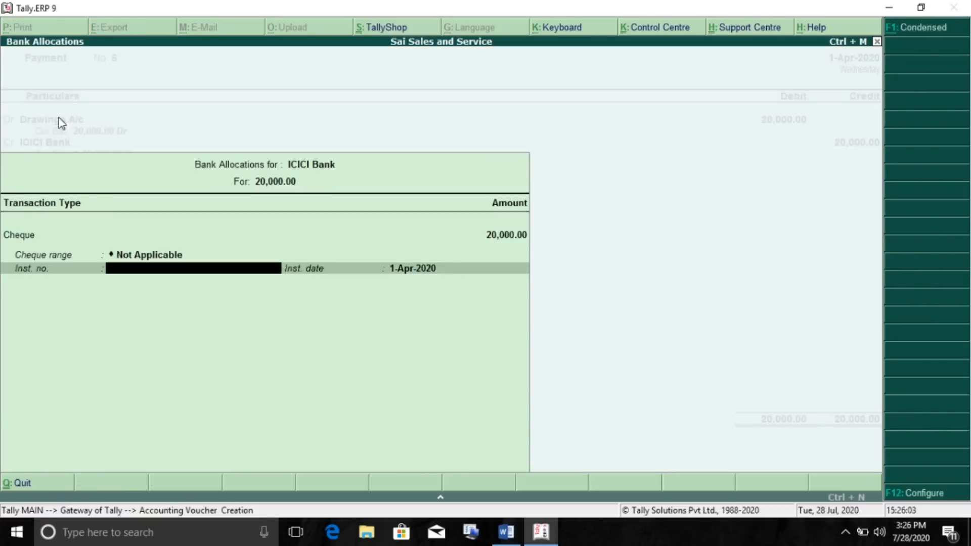
key("Return")
key("Return")
key("Return")
key("Return")
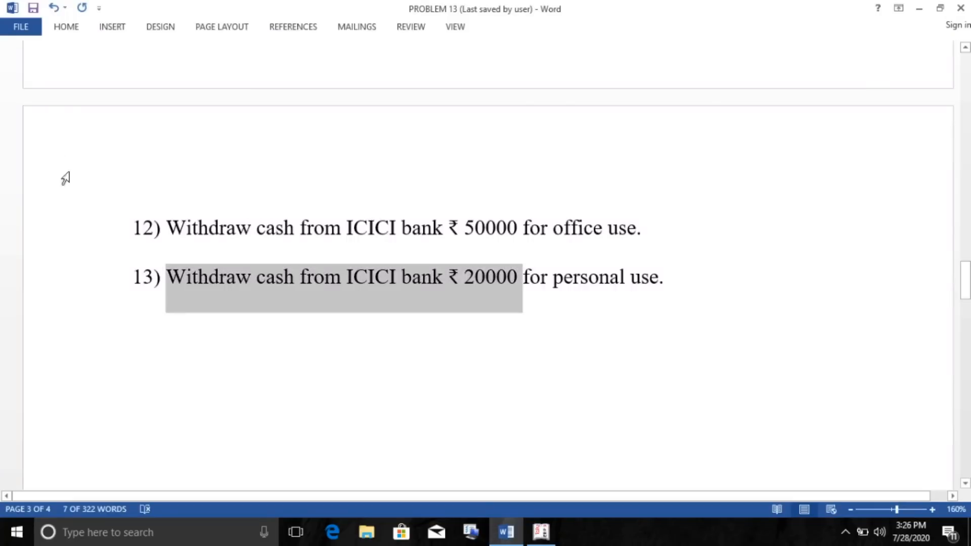
Examine the Cash-in-Hand and Bank Accounts lines in Tally.ERP 9's detailed Balance Sheet, then close the report
scroll(330, 239, "down", 3)
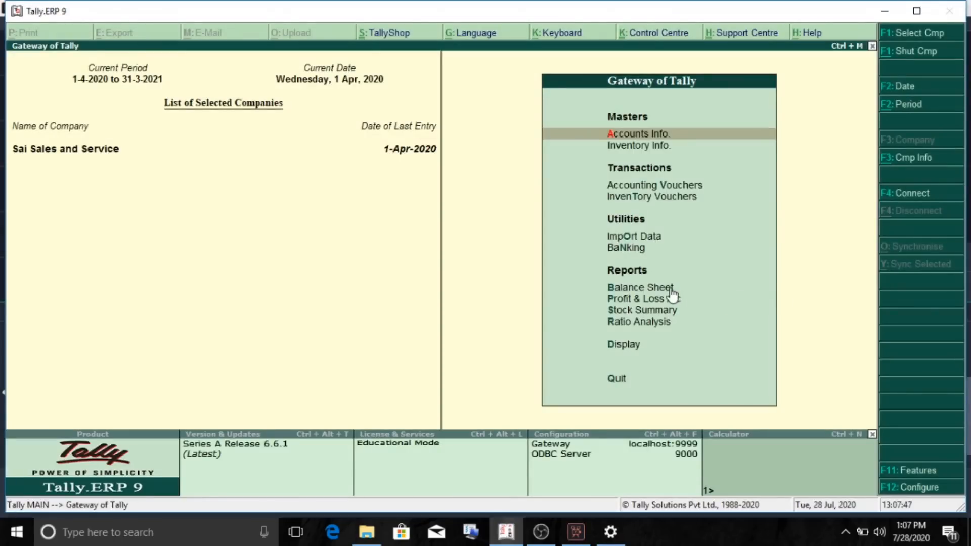
left_click(672, 292)
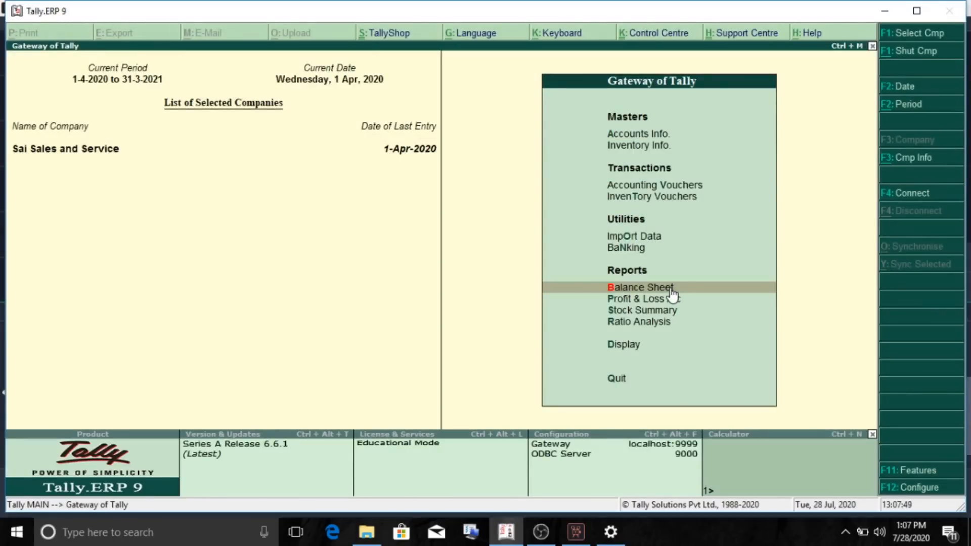
left_click(671, 292)
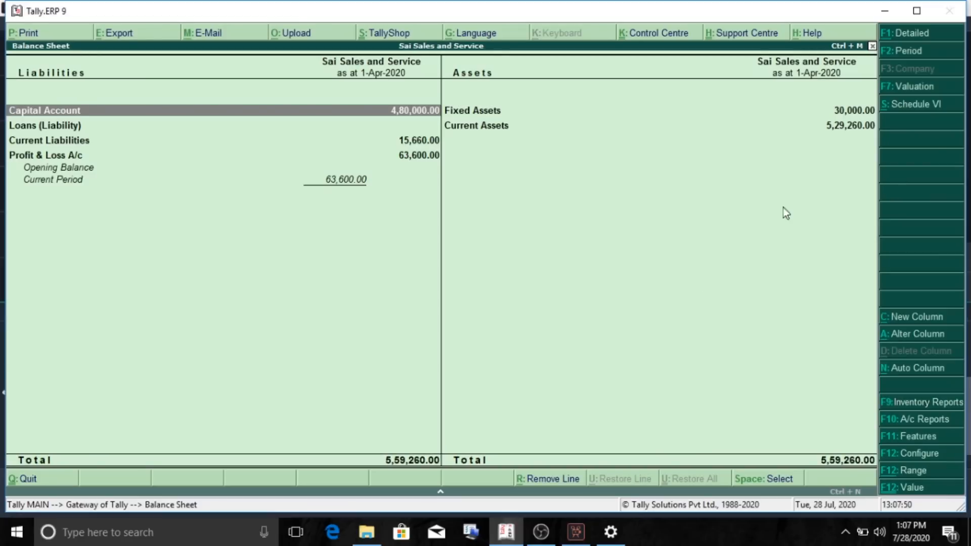
left_click(946, 41)
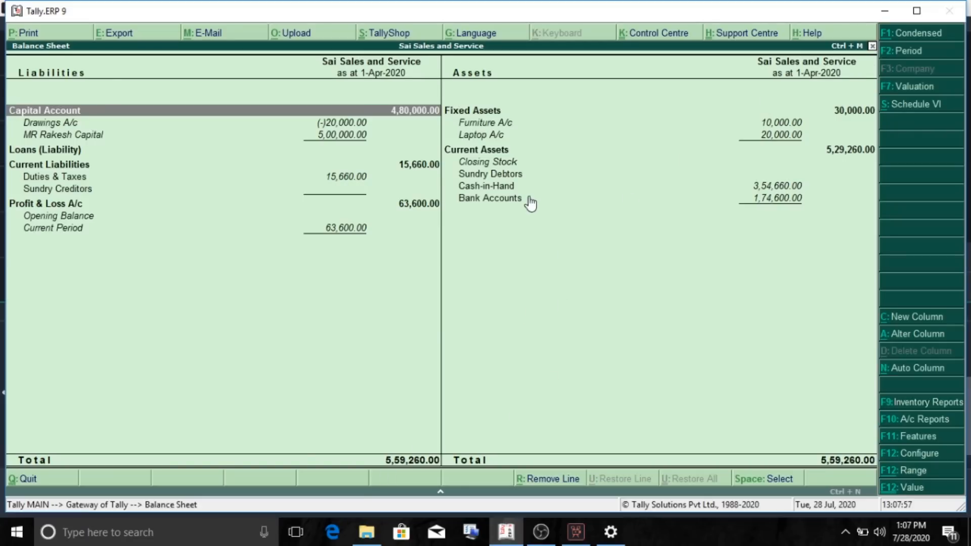
left_click(511, 188)
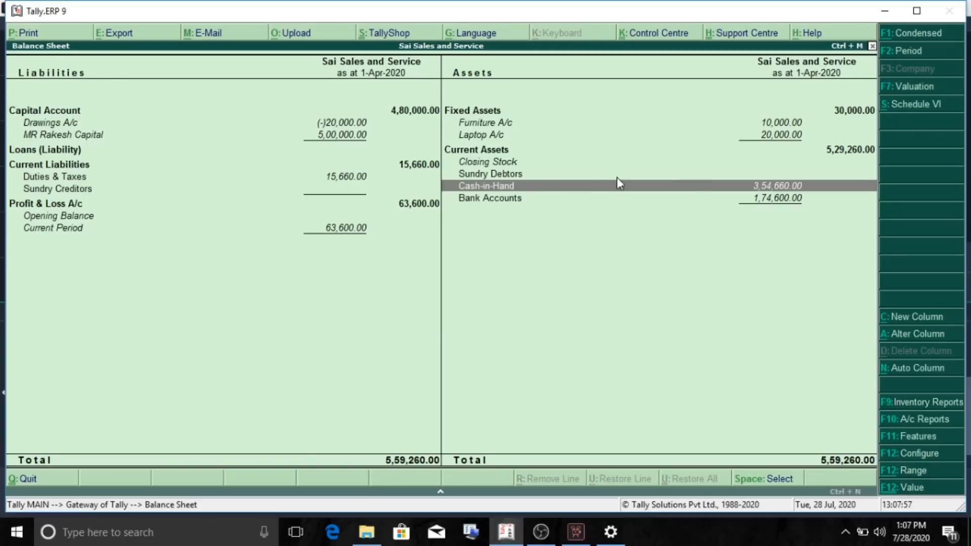
left_click(752, 200)
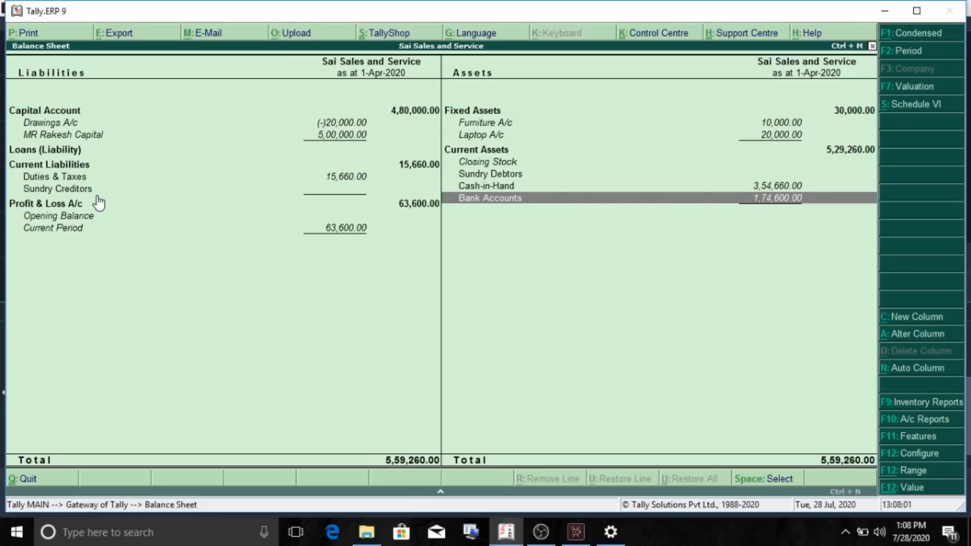
key("Escape")
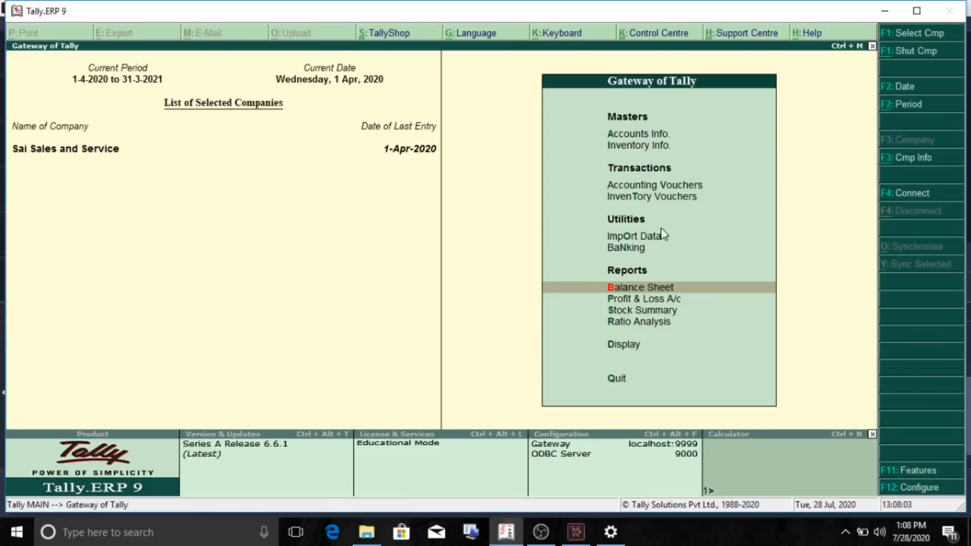
Open the Profit & Loss A/c in detailed view and examine the net profit and gross profit lines
left_click(653, 302)
left_click(653, 302)
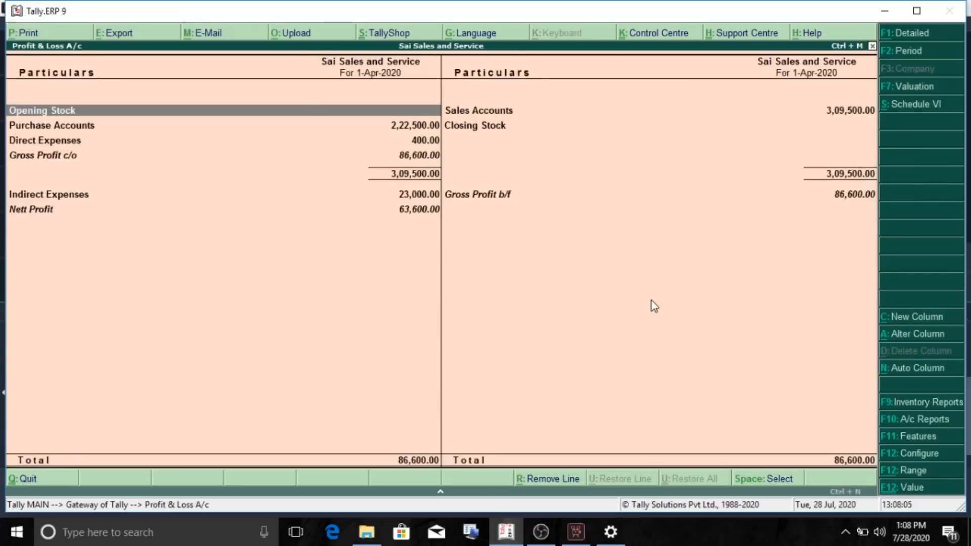
left_click(933, 35)
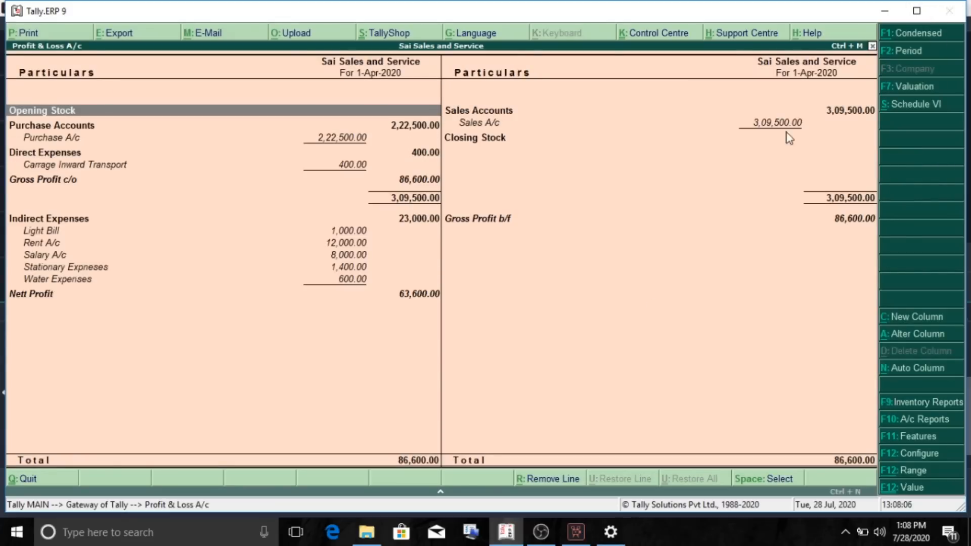
left_click(386, 298)
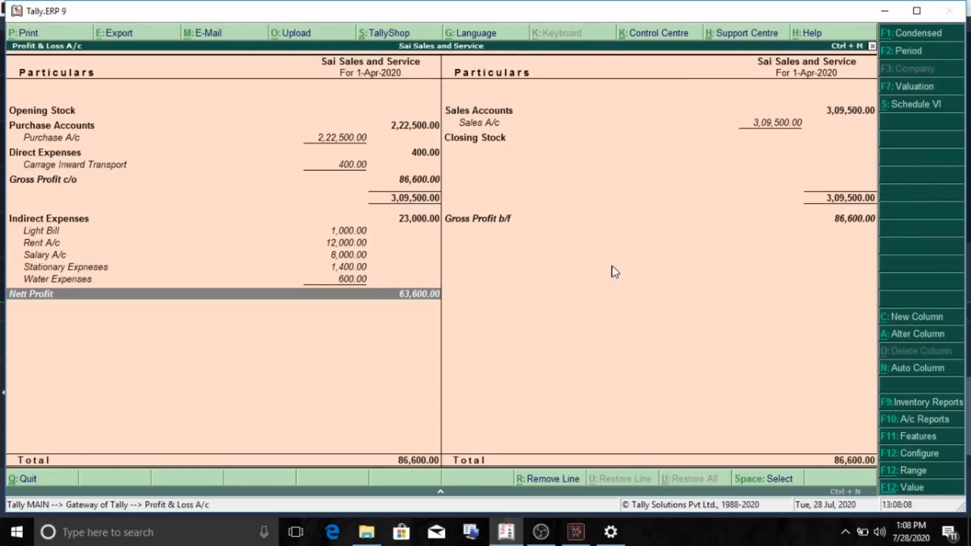
left_click(832, 222)
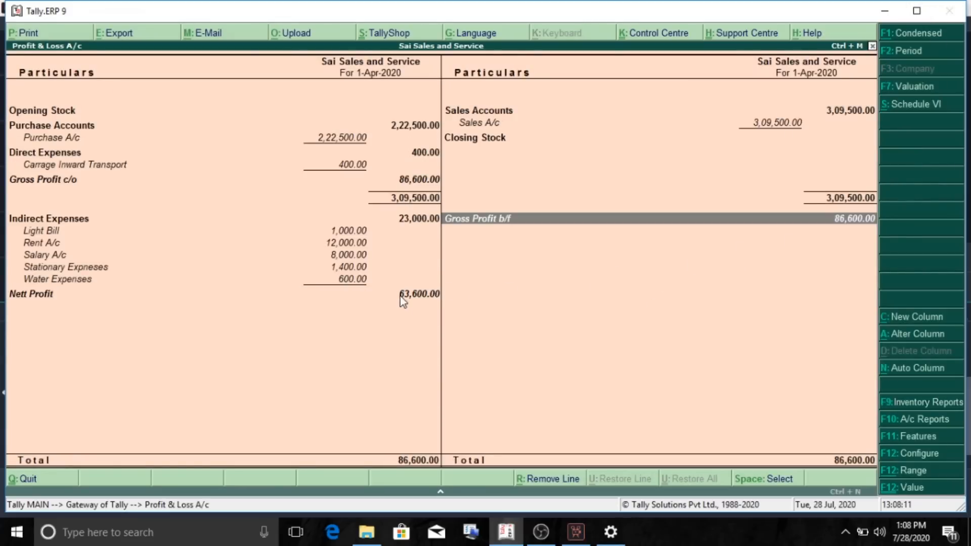